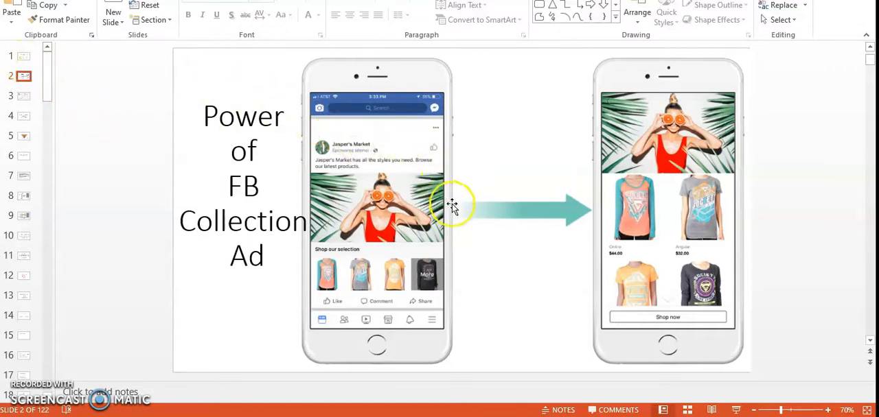
click(381, 197)
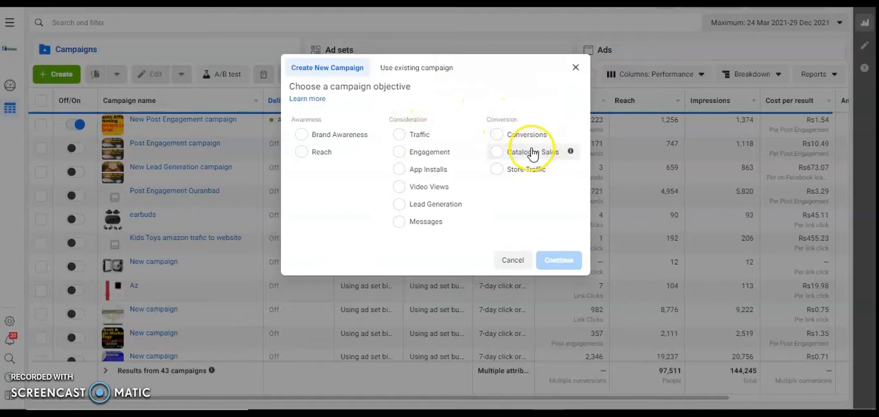
- Choose Traffic as the new campaign's objective and expand the optional campaign naming section
click(398, 138)
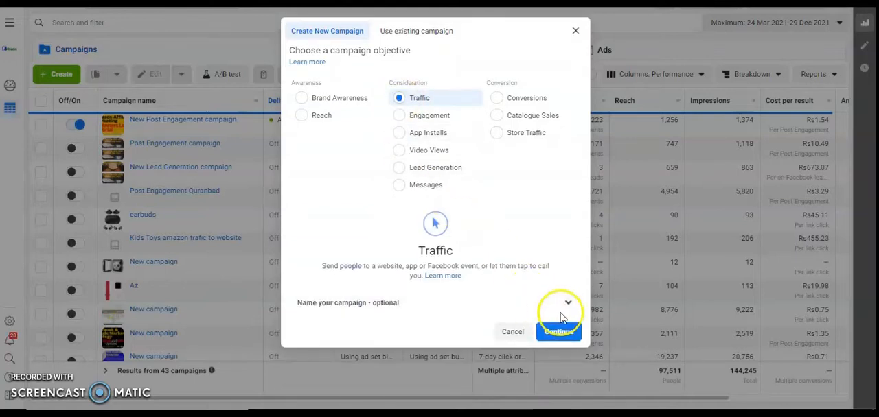
click(564, 306)
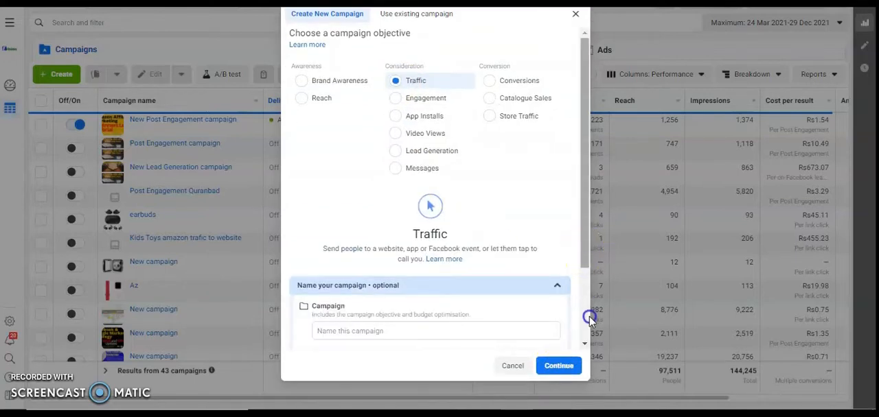
click(584, 344)
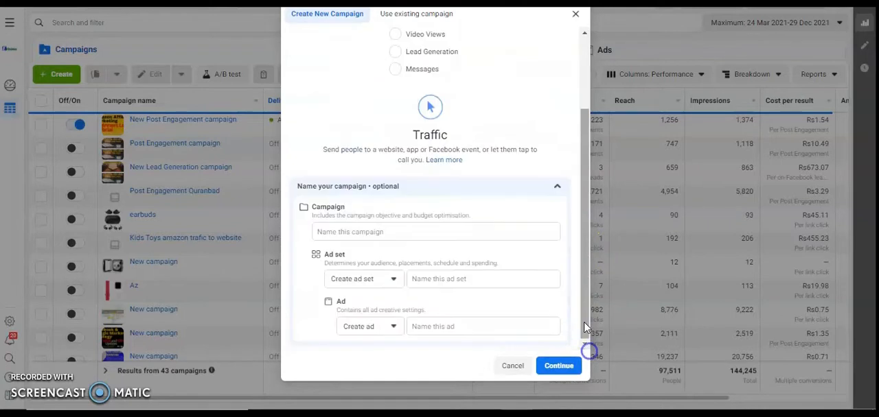
- Name the campaign "Collection Ad Traffic"
click(403, 231)
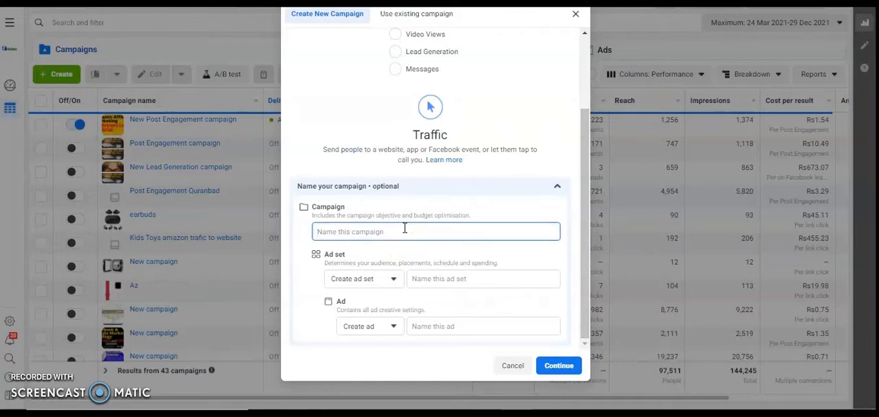
text(Collection Ad Traffic)
- Copy the campaign name "Collection Ad Traffic" into the ad set name and the ad name
drag(400, 232, 300, 232)
key(ctrl+c)
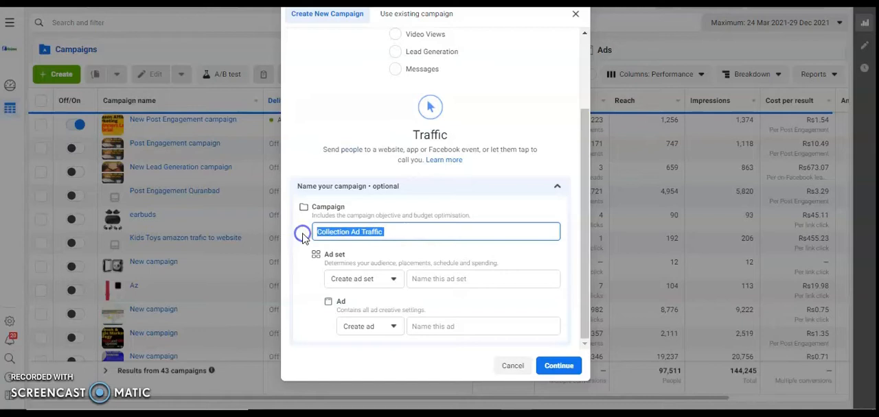
click(478, 282)
key(ctrl+v)
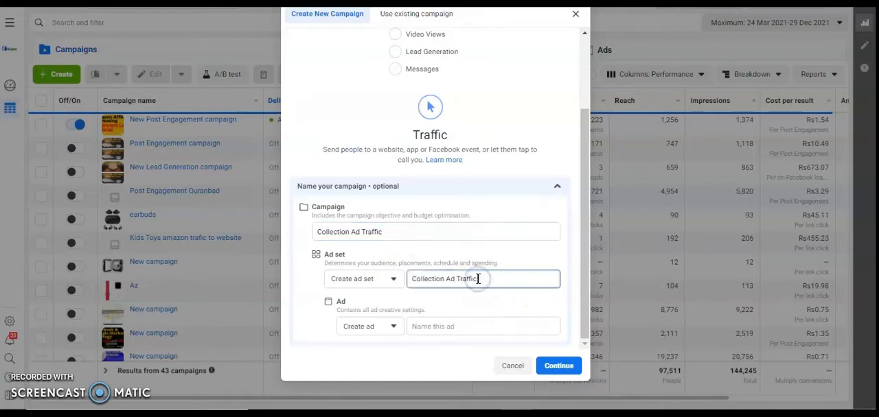
click(452, 327)
key(ctrl+v)
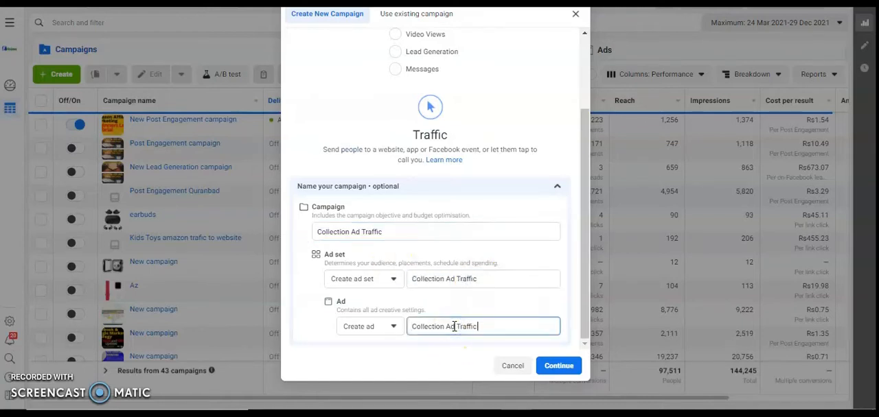
- Prefix the ad set's name so it reads "Femal Collection Ad Traffic"
click(413, 278)
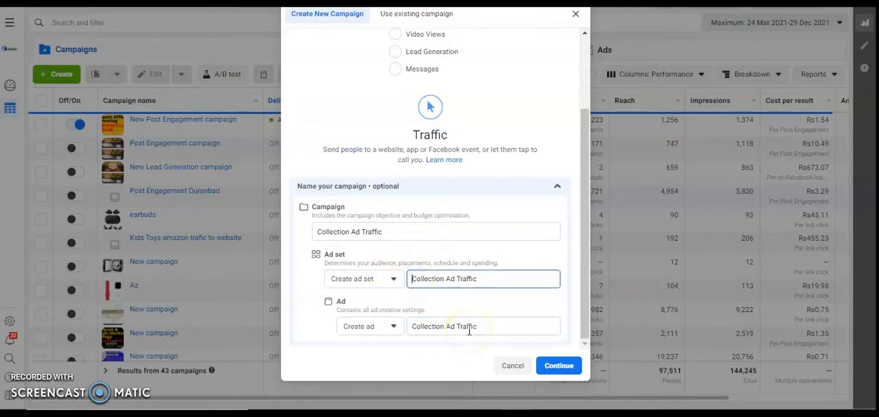
text(feMEL)
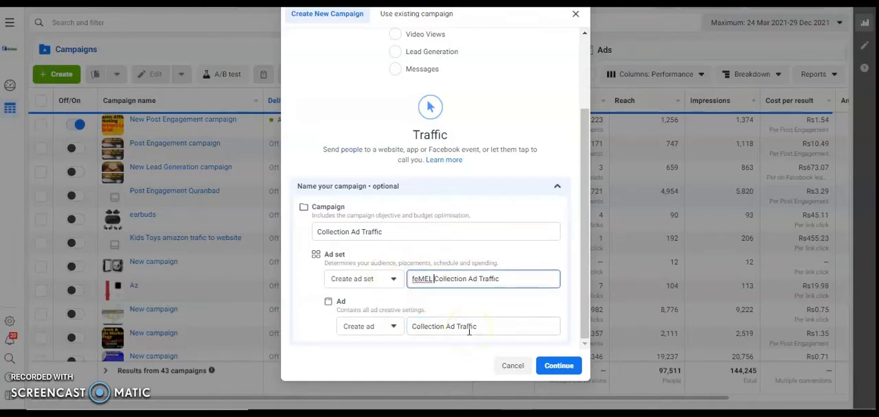
key(BackSpace)
key(BackSpace)
key(BackSpace)
key(BackSpace)
text(F)
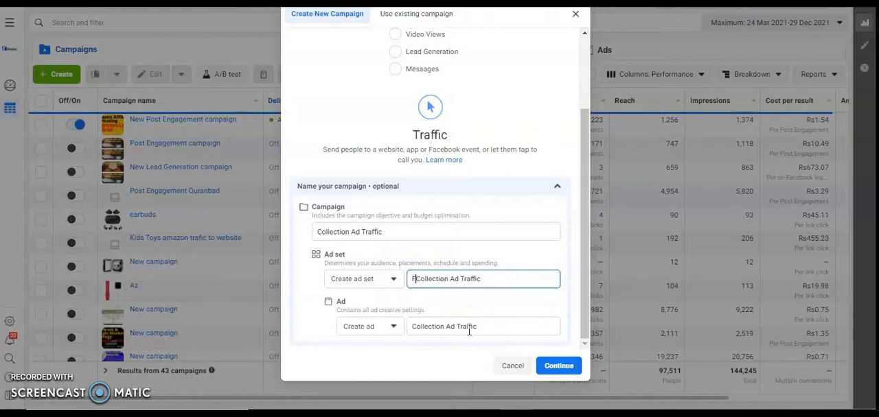
text(emal)
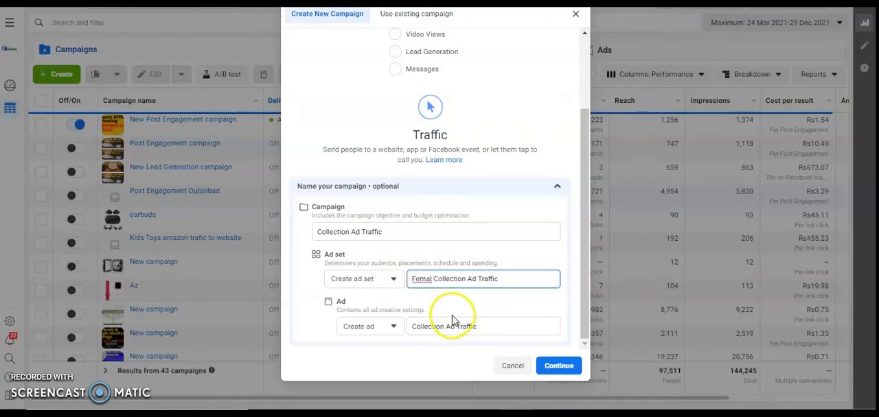
- Prefix the ad's name with "V1" and continue to the campaign editor
click(410, 327)
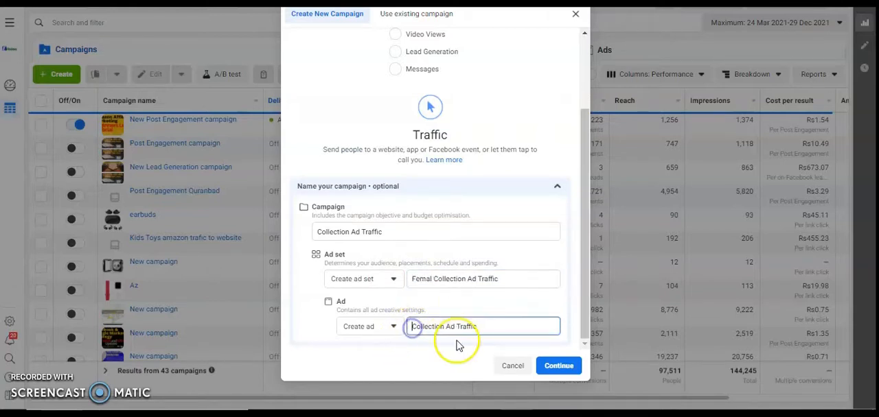
text(v)
key(BackSpace)
text(V1)
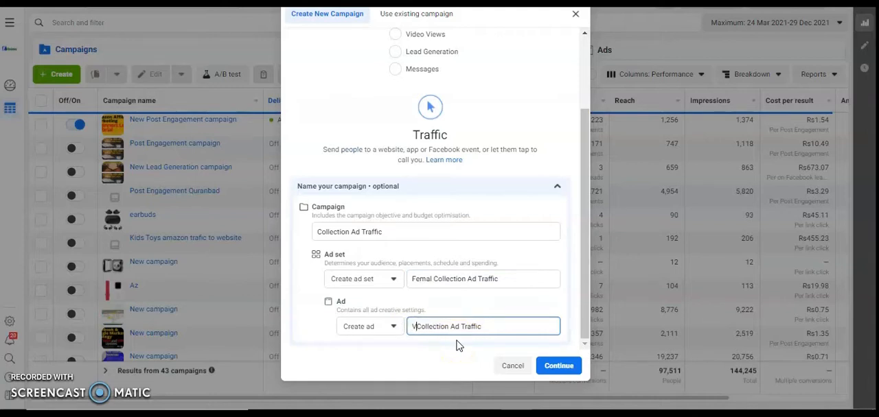
click(558, 370)
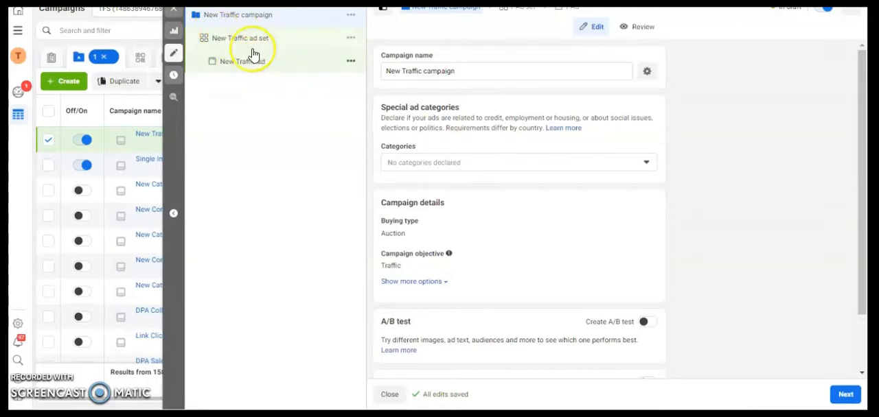
- Open the New Traffic ad's settings and set its Instagram account to thefabricstorepk
scroll(864, 165, down, 1)
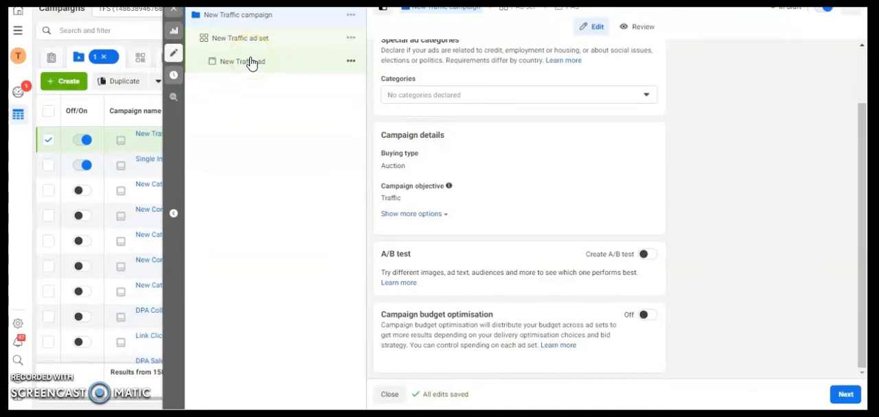
click(239, 39)
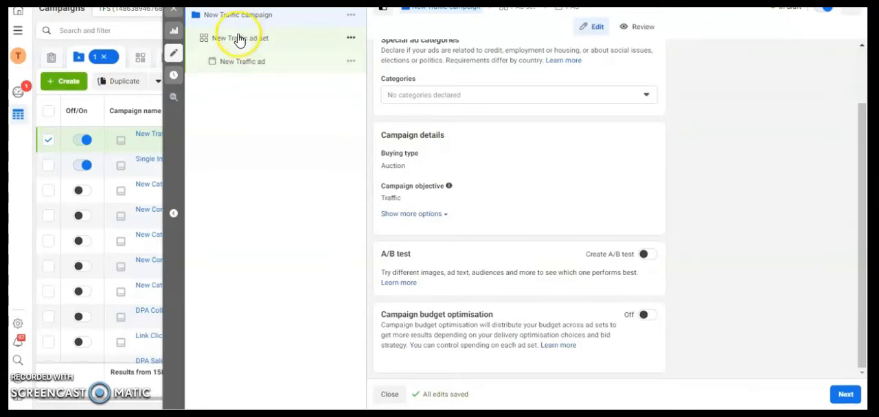
click(237, 65)
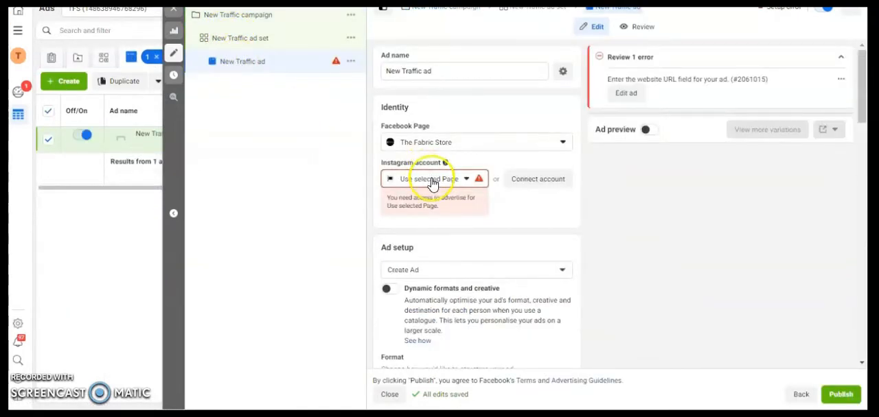
click(420, 180)
click(435, 229)
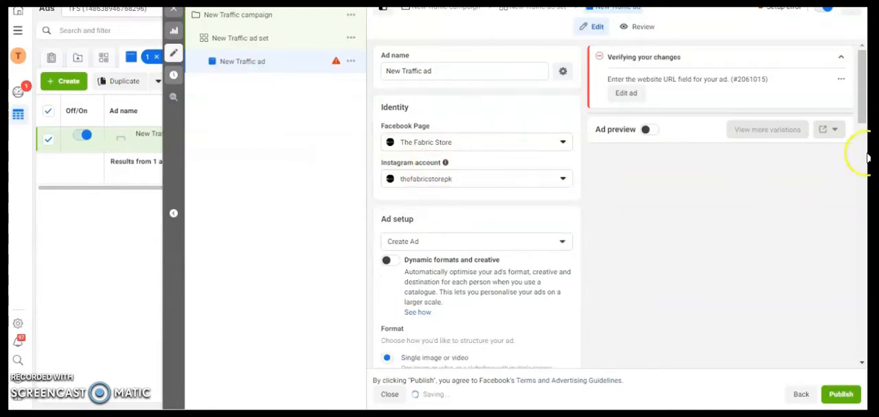
- Try turning on Dynamic formats and creative in the ad setup, and switch it back off
drag(862, 107, 858, 165)
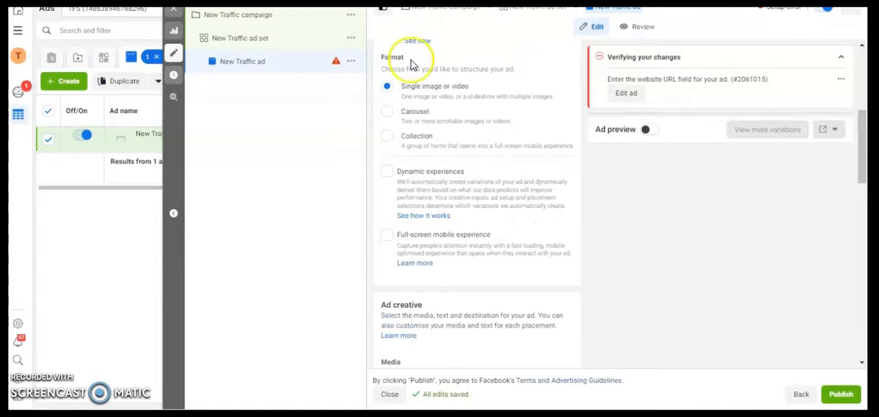
drag(862, 167, 859, 120)
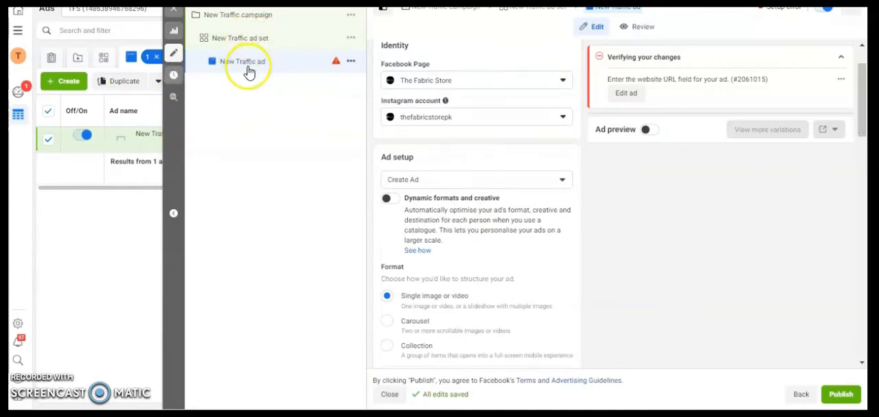
drag(864, 107, 865, 131)
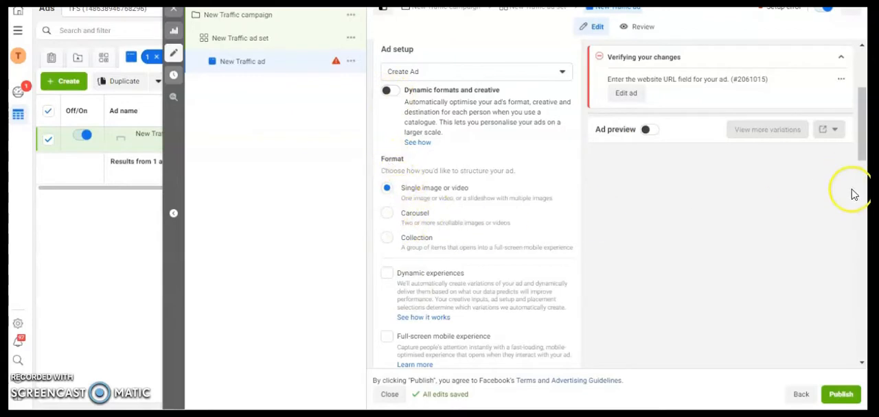
drag(859, 147, 864, 158)
click(389, 71)
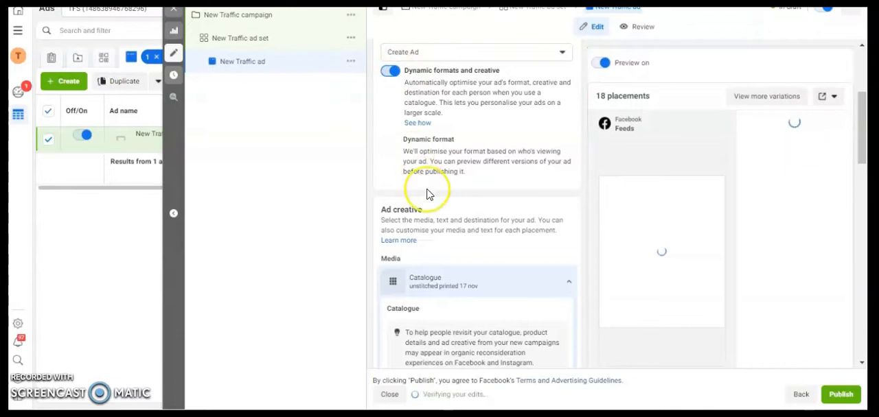
click(390, 71)
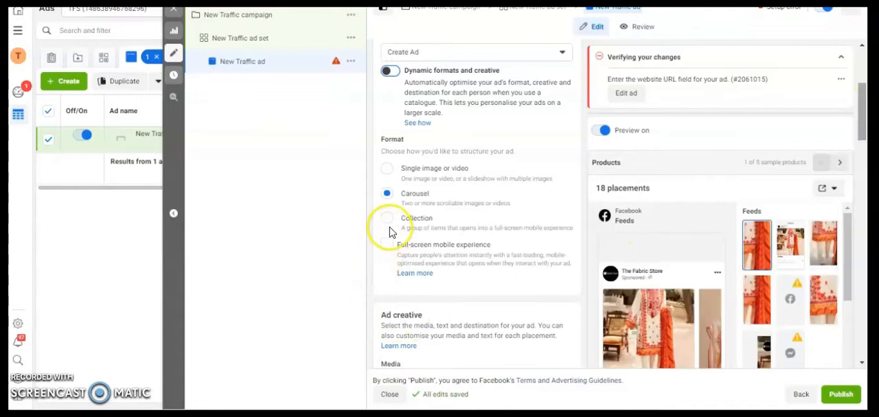
- Try the Single image or video format and the Carousel format for the ad
scroll(389, 227, down, 2)
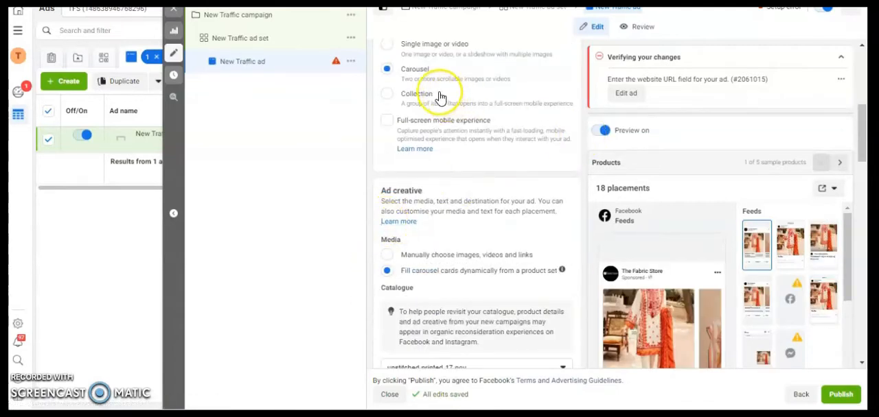
drag(861, 124, 862, 109)
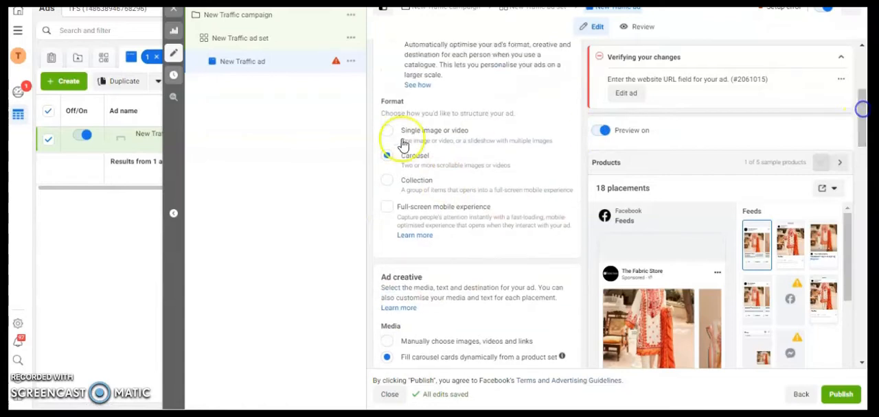
click(409, 134)
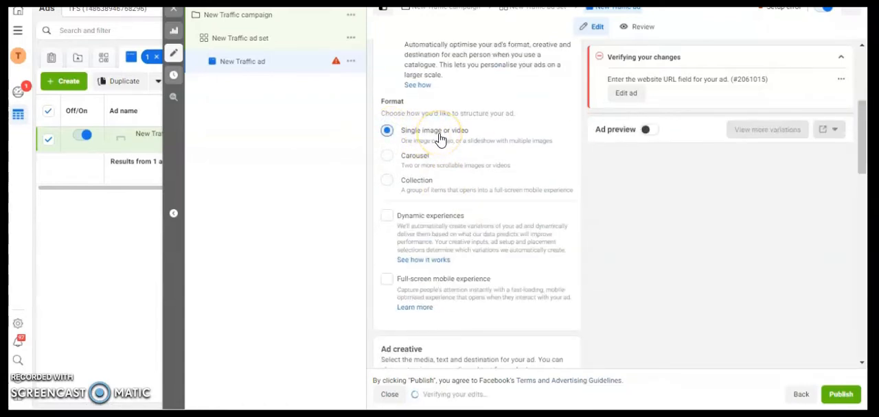
click(386, 158)
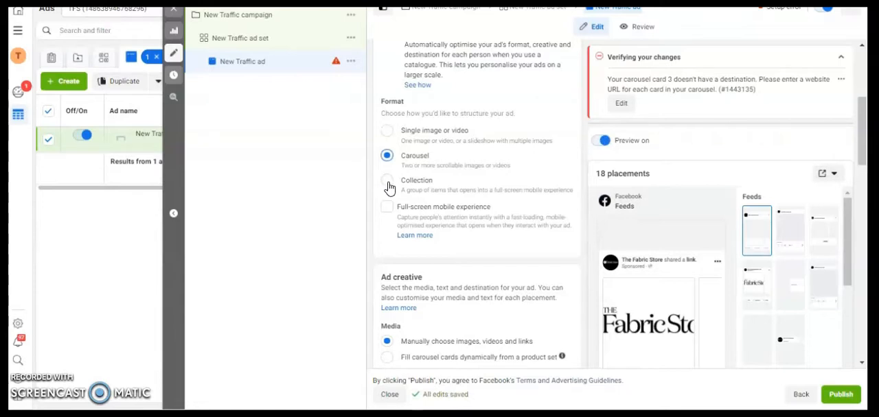
- Set the ad format to Collection and start a new Instant Experience from the Storefront template
click(388, 183)
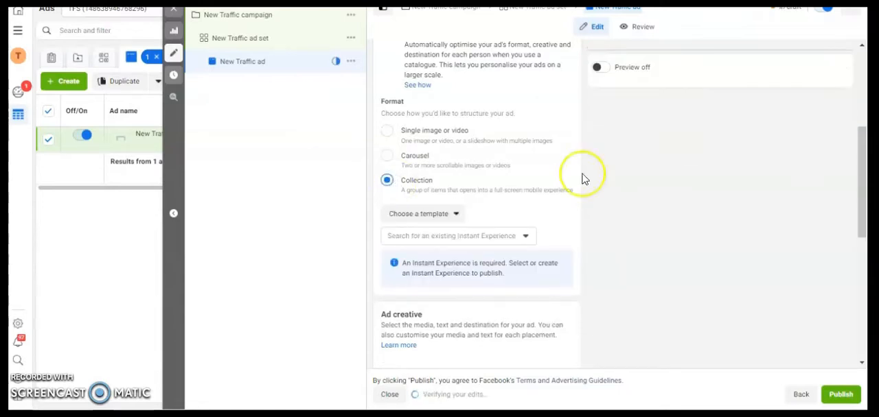
drag(864, 183, 863, 194)
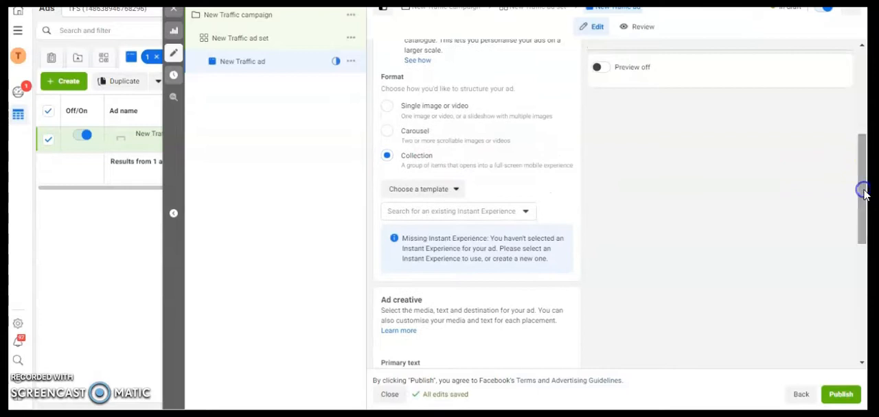
click(496, 213)
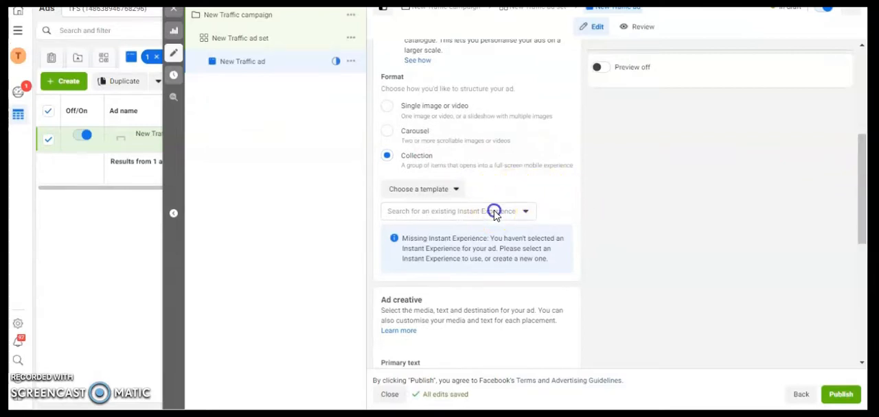
click(567, 189)
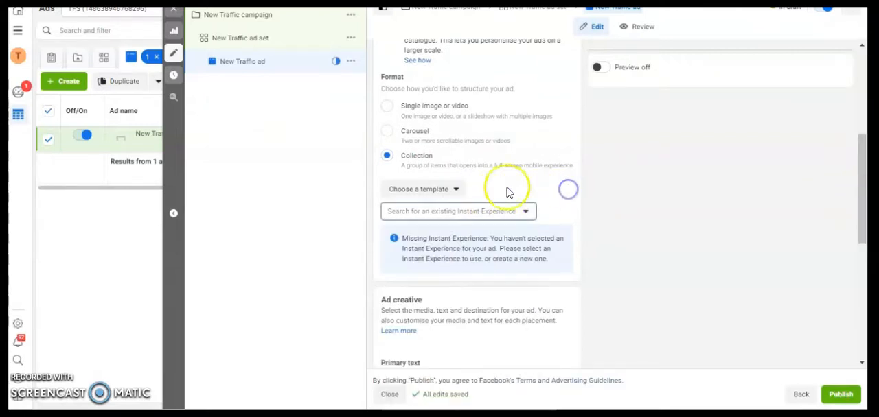
click(449, 191)
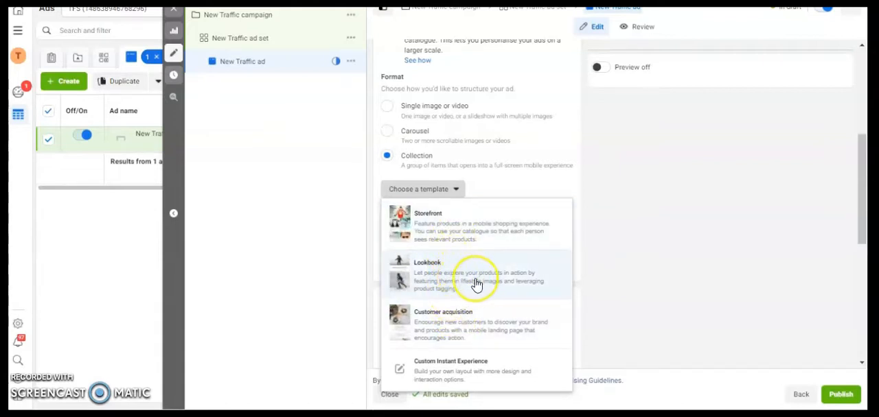
click(456, 229)
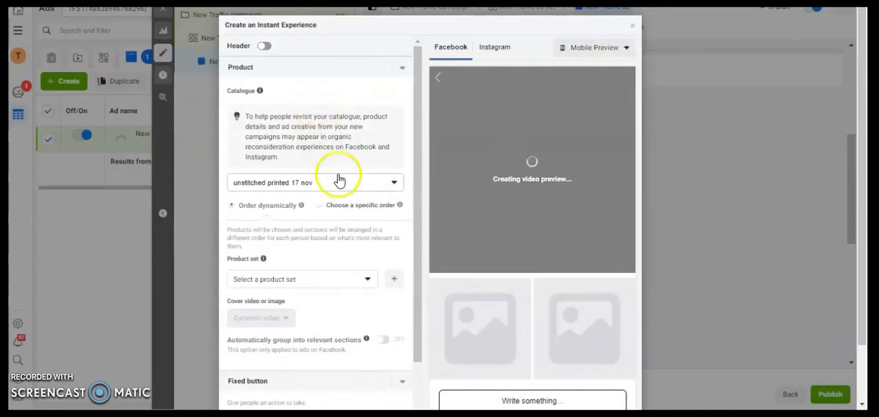
mouse_move(247, 91)
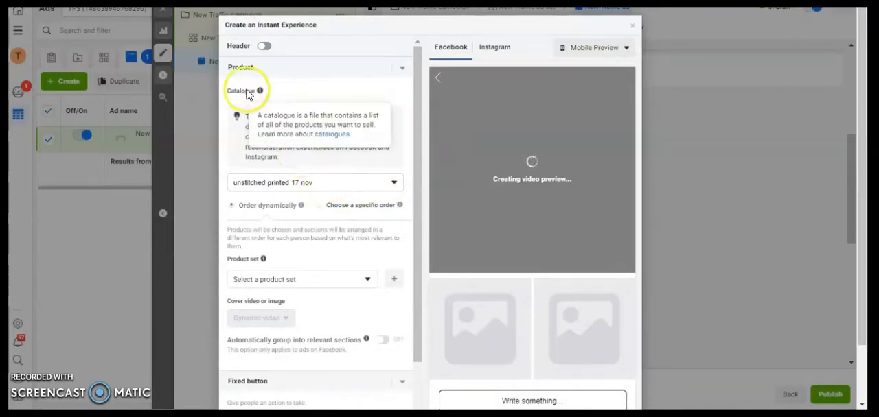
- Set the Instant Experience's product catalogue to New Arrival All Nov 21
click(299, 184)
mouse_move(298, 251)
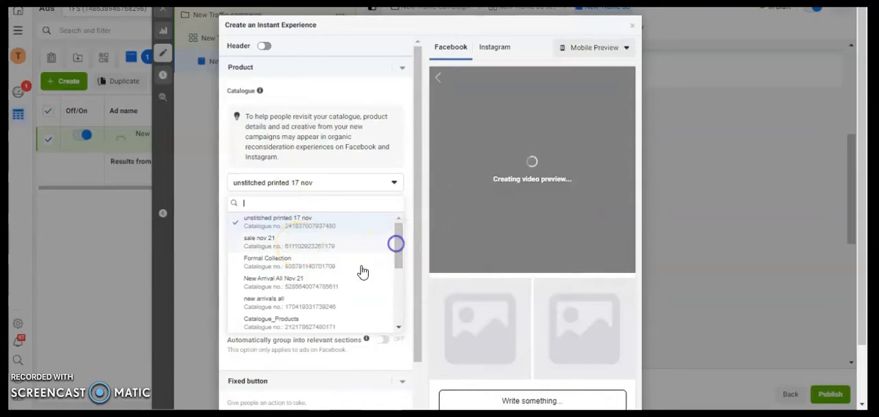
click(332, 290)
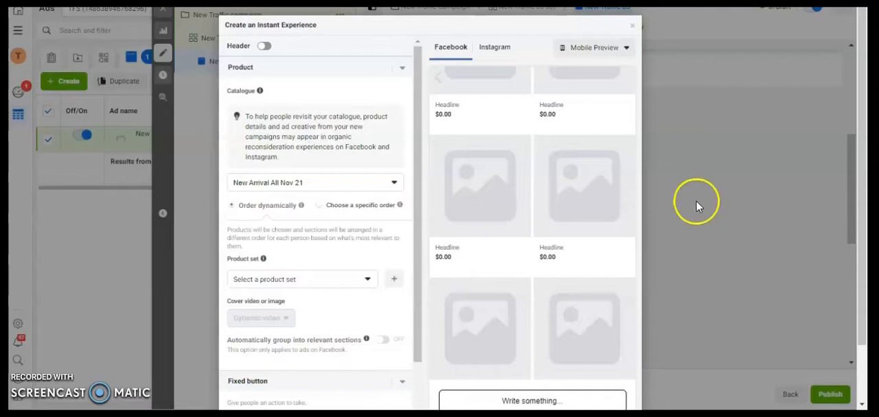
click(350, 184)
mouse_move(317, 294)
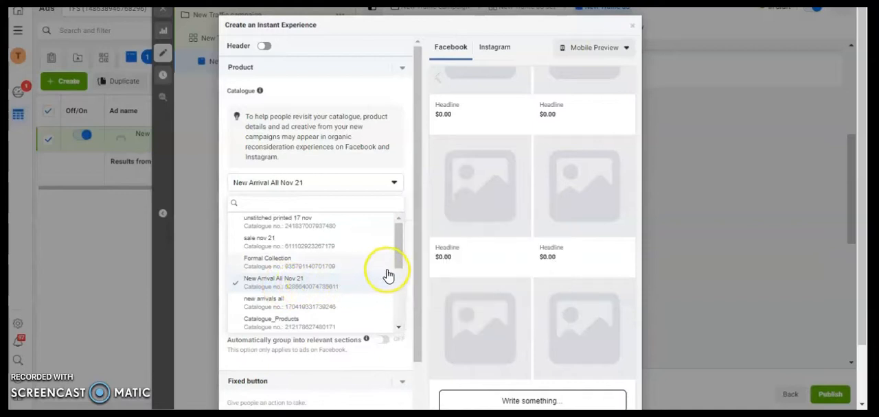
click(416, 149)
drag(416, 149, 412, 198)
click(388, 124)
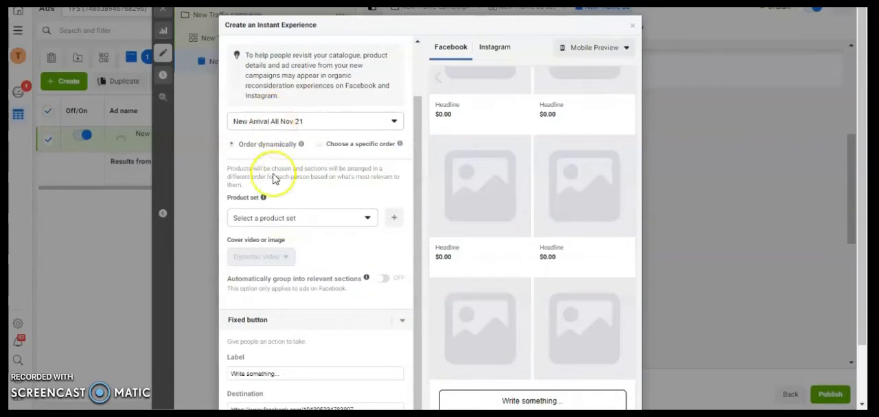
- Set the catalogue to new arrivals all and its product set to All products
click(294, 221)
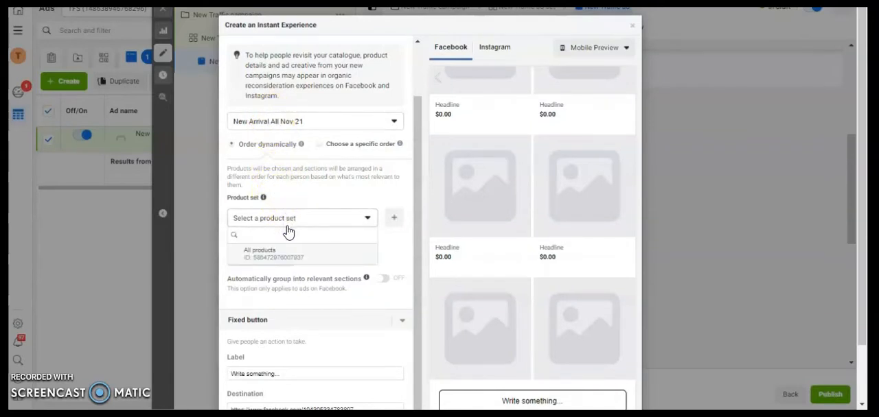
mouse_move(285, 261)
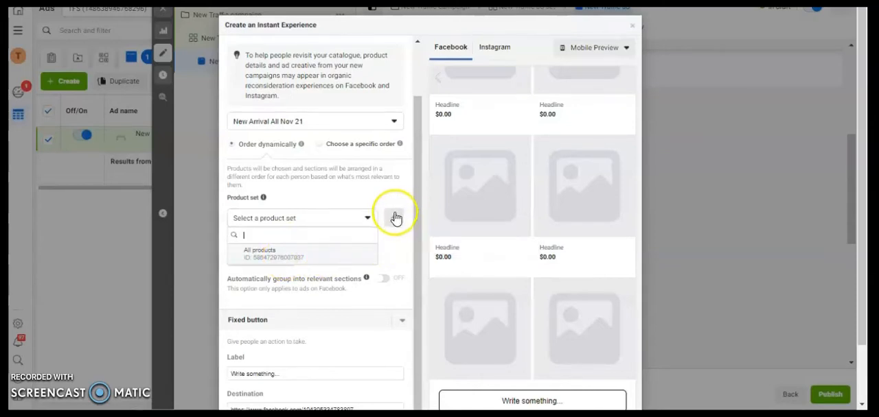
click(289, 253)
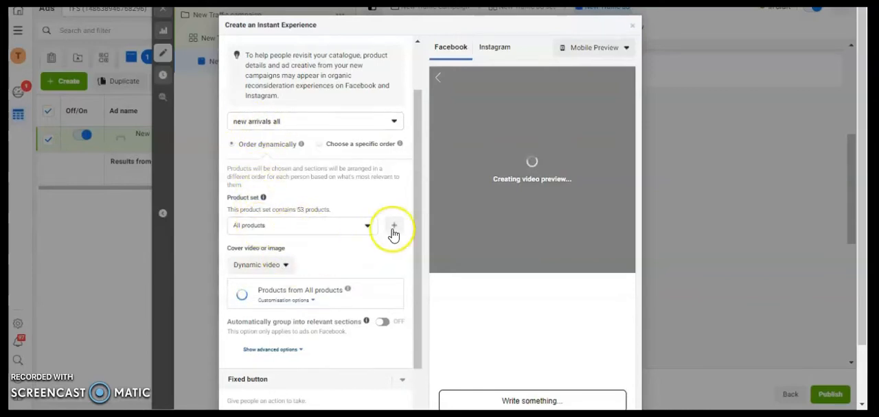
- Try the Video and Image cover types for the storefront, including the slideshow option under Video
click(247, 268)
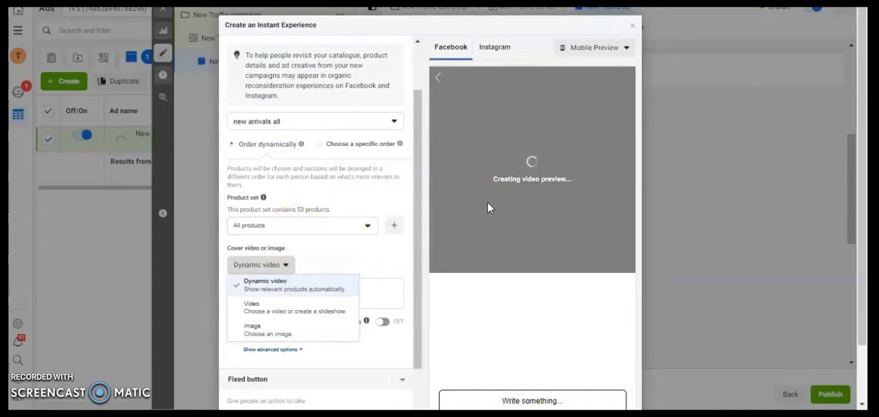
click(295, 309)
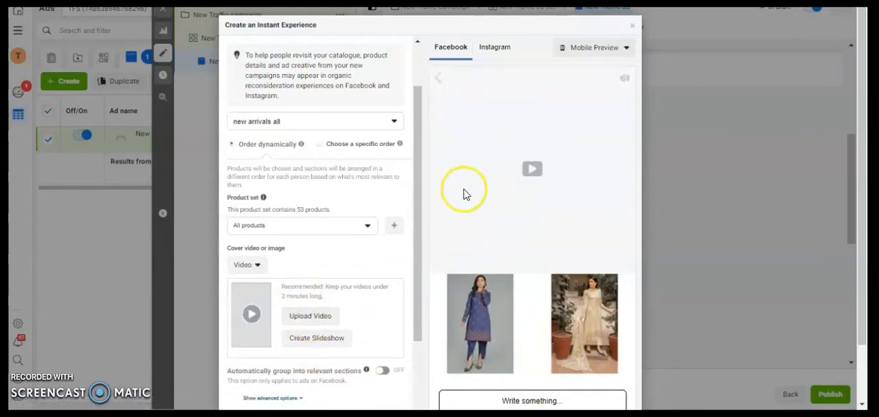
click(248, 265)
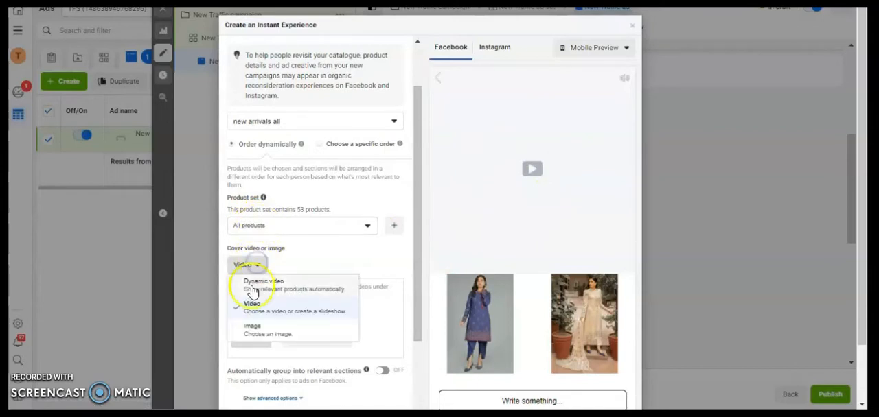
click(251, 333)
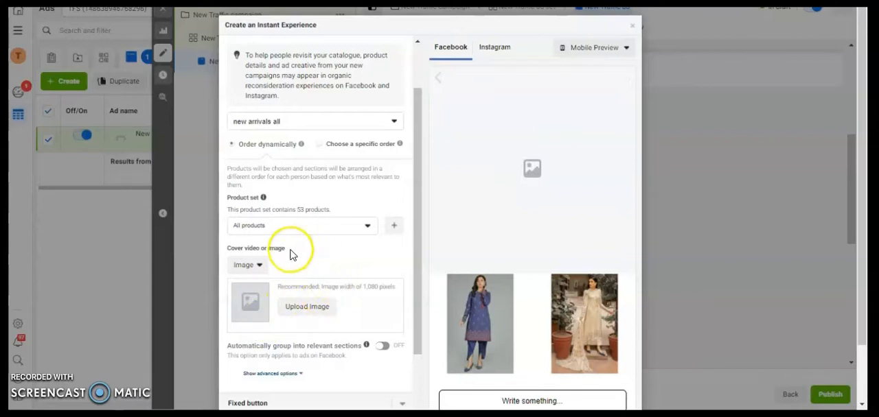
click(258, 266)
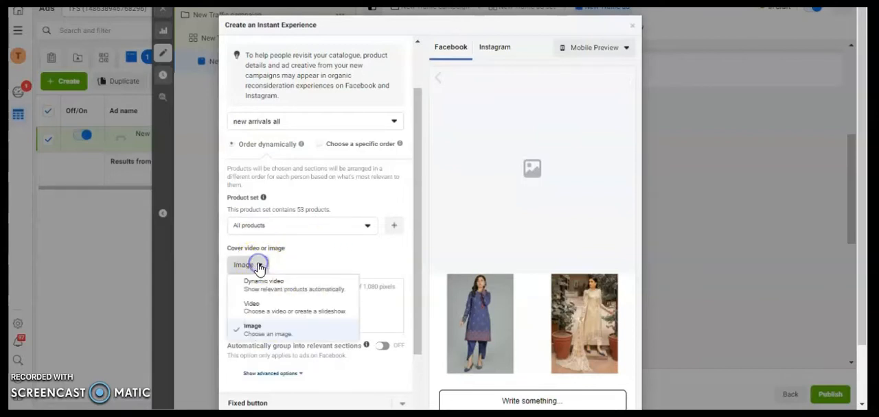
click(256, 315)
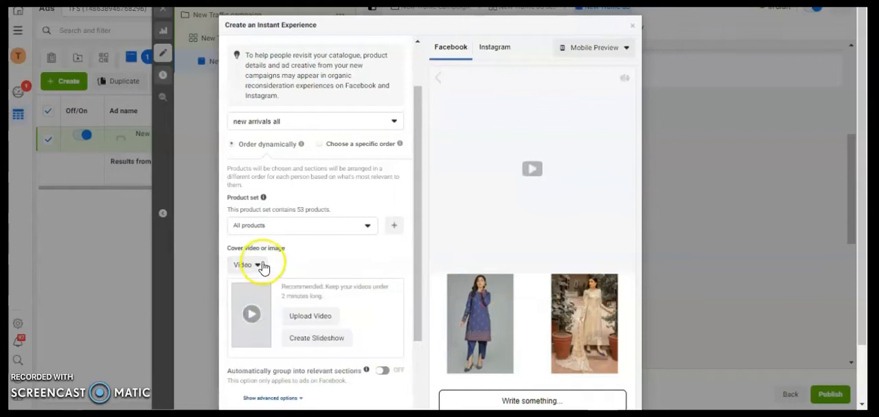
click(302, 343)
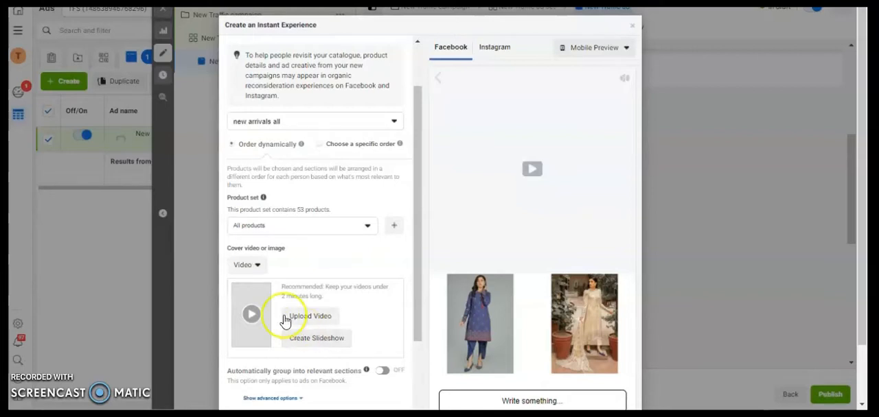
- Set the cover type to Image and use 1-fb.jpg from the account images as the cover
click(254, 267)
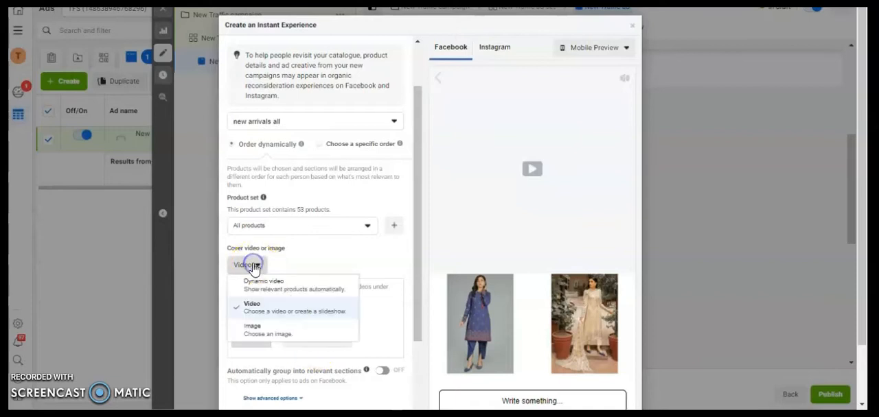
click(275, 333)
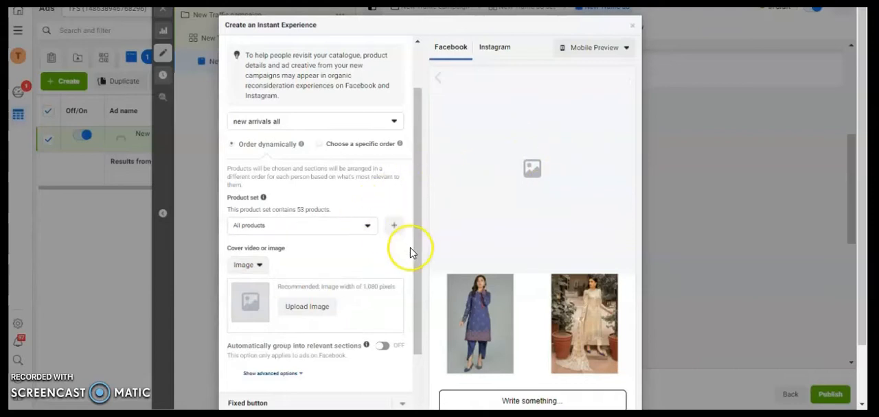
drag(417, 255, 417, 300)
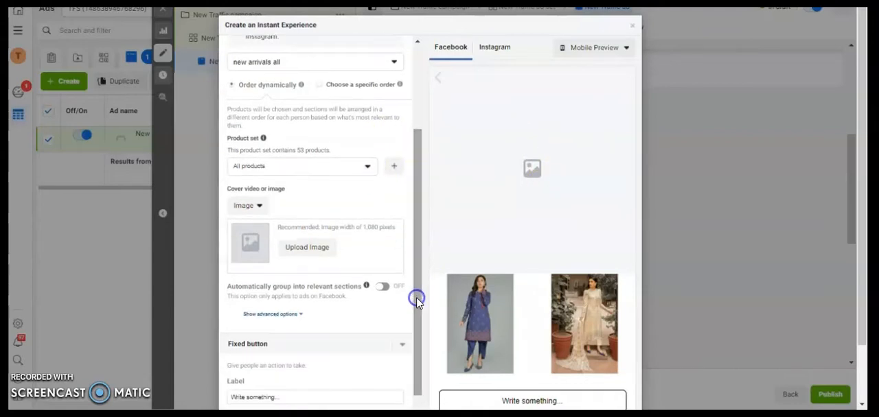
click(317, 249)
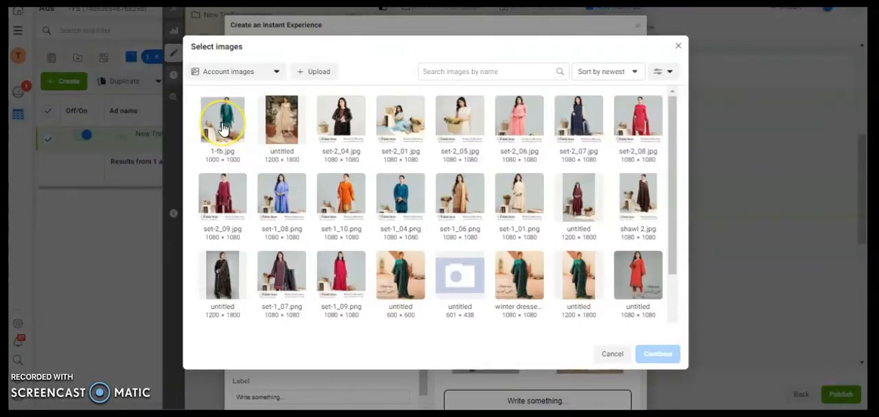
click(221, 130)
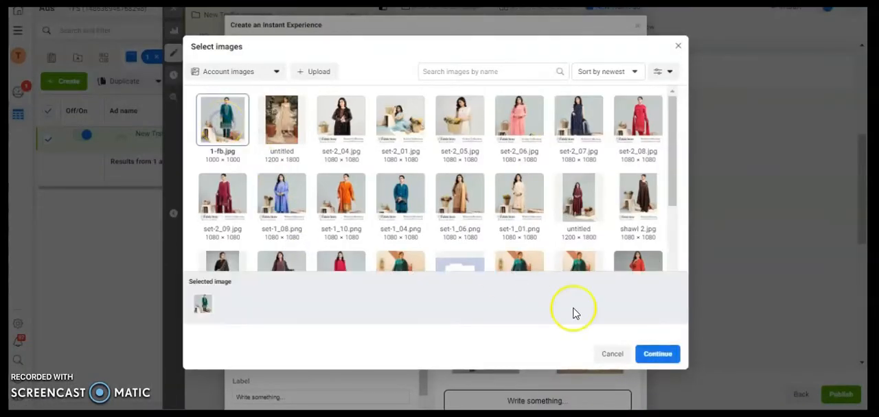
click(659, 355)
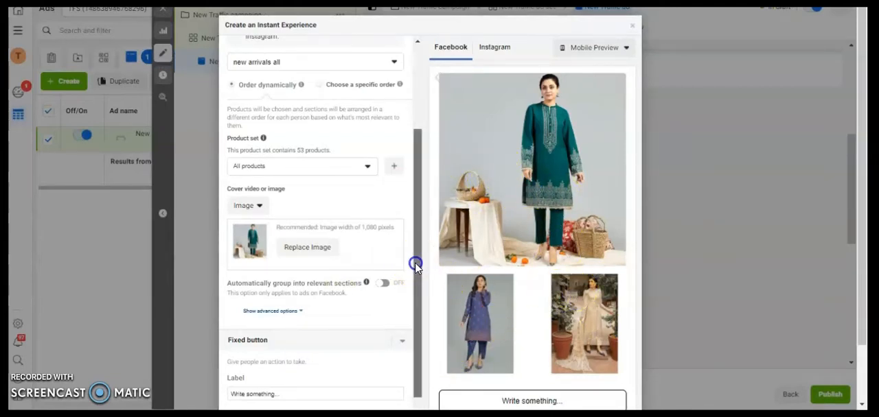
- Expand the product section's advanced options, clear the product headline and fill it with the Name catalogue field
scroll(409, 302, down, 1)
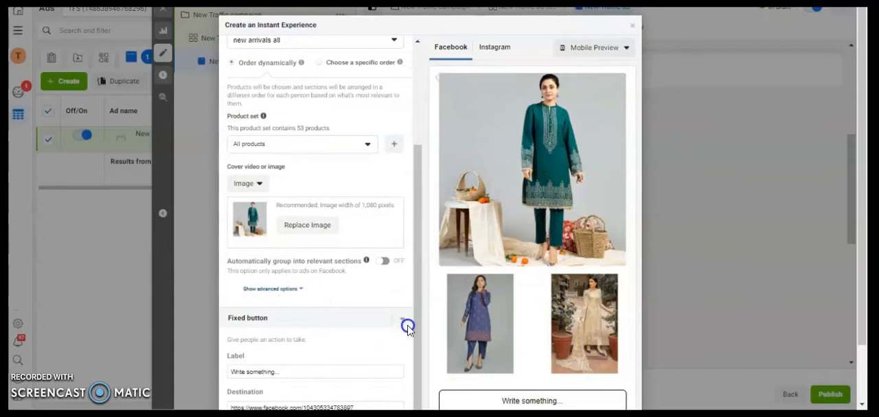
click(289, 291)
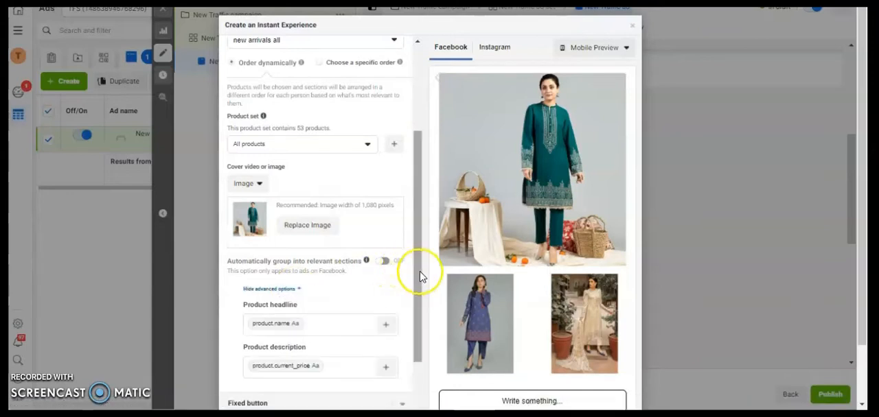
drag(418, 273, 423, 345)
click(334, 240)
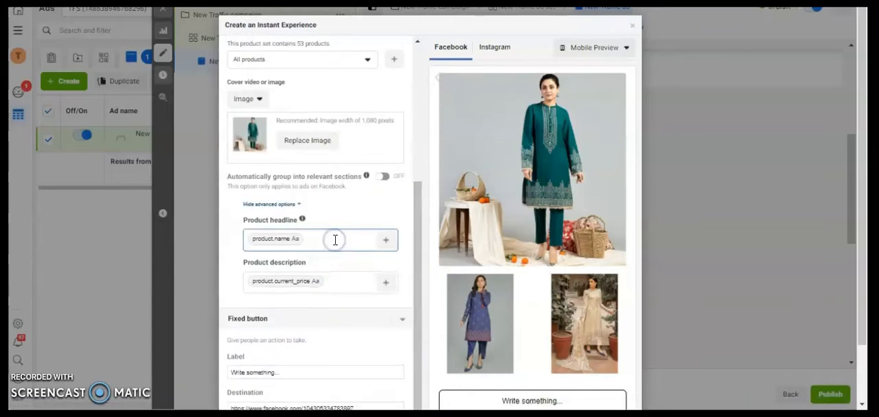
key(BackSpace)
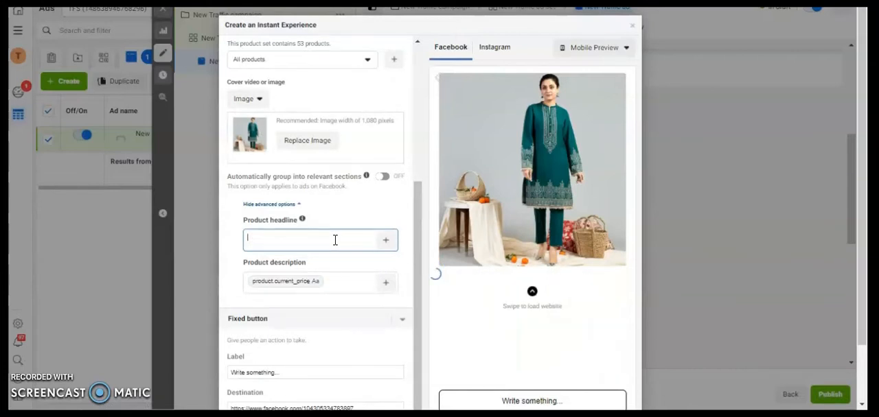
click(387, 247)
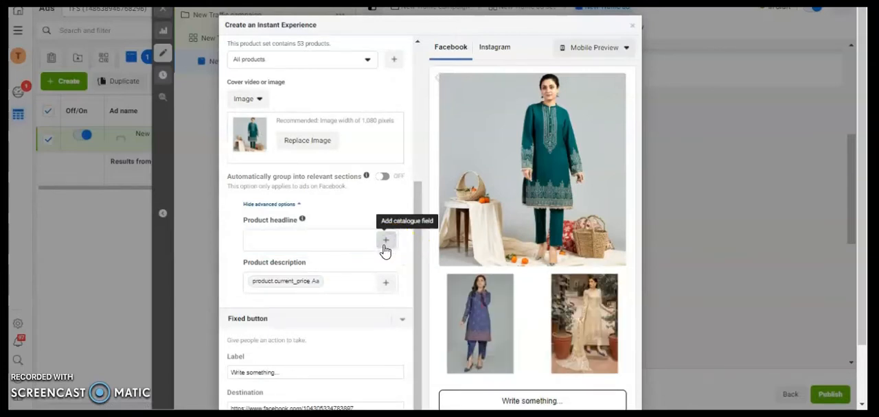
click(385, 247)
click(385, 247)
click(386, 247)
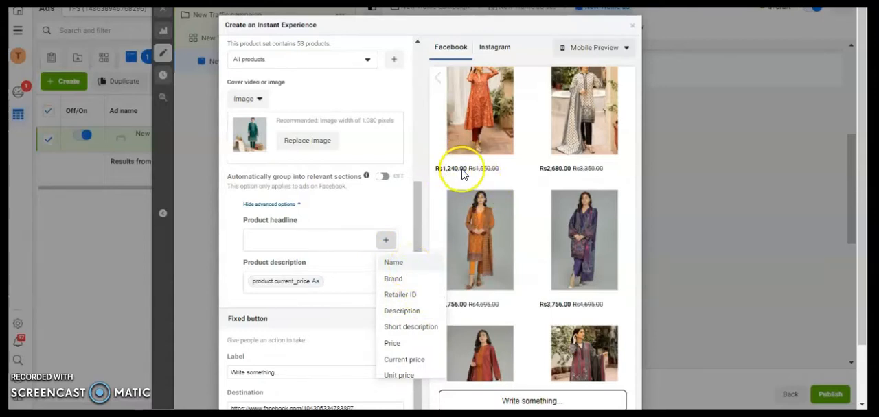
click(393, 263)
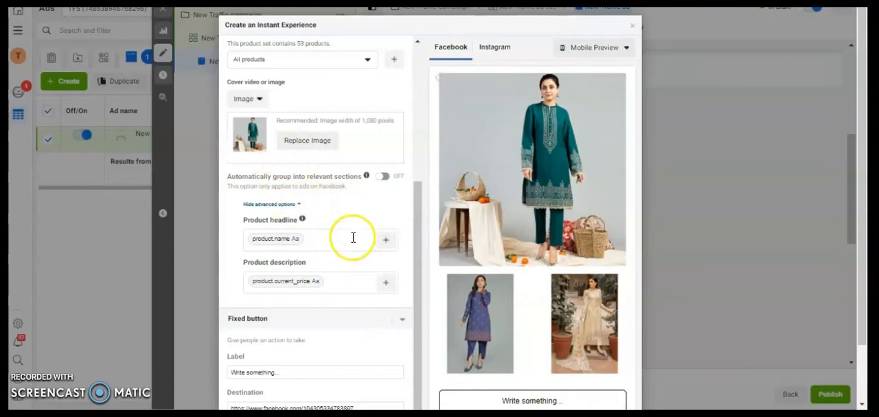
- Replace the product description's catalogue field with Price
click(360, 283)
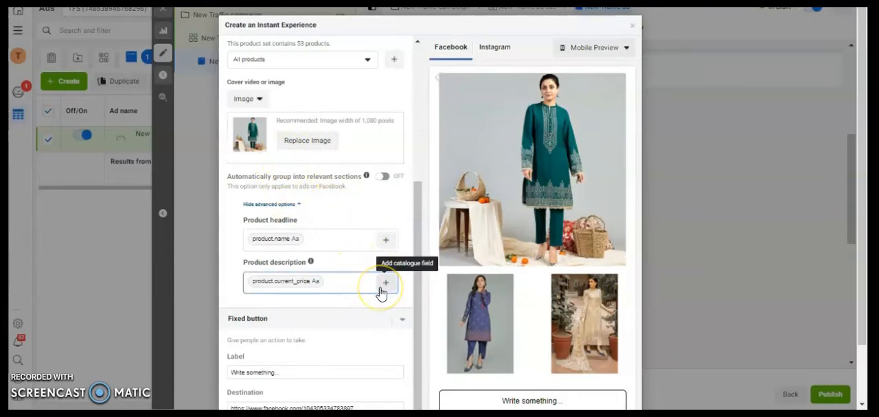
key(BackSpace)
click(389, 291)
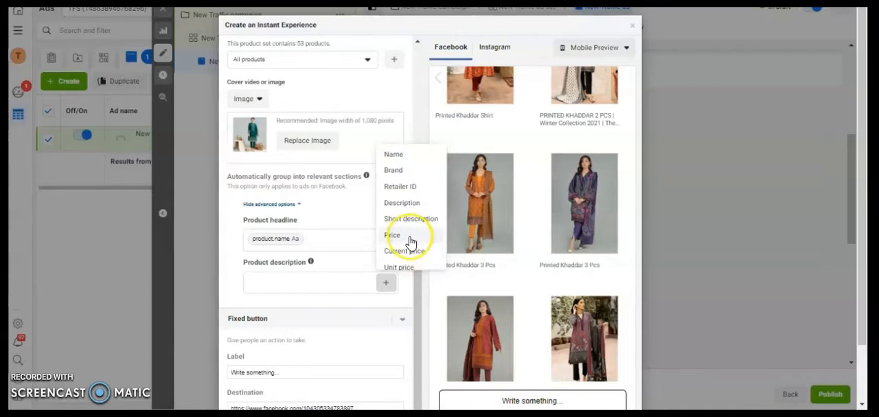
click(410, 241)
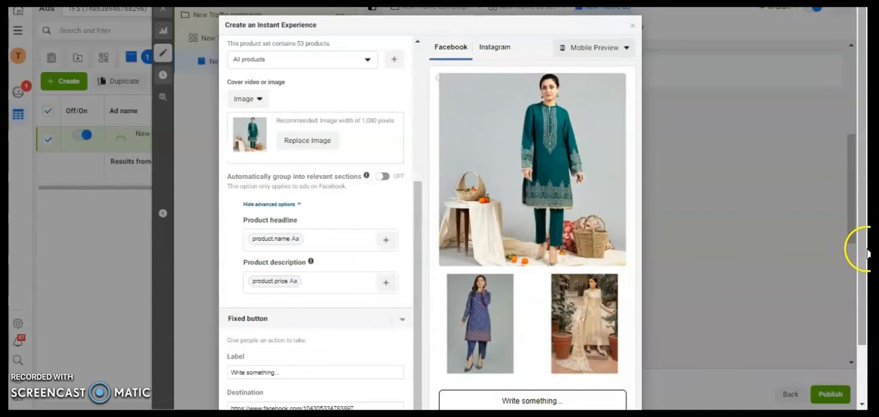
- Set the fixed button's label to Buy Now
scroll(866, 274, down, 2)
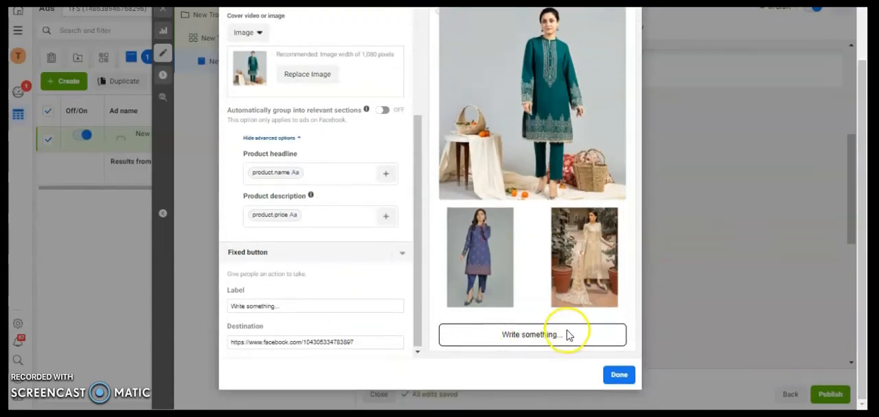
drag(862, 295, 863, 277)
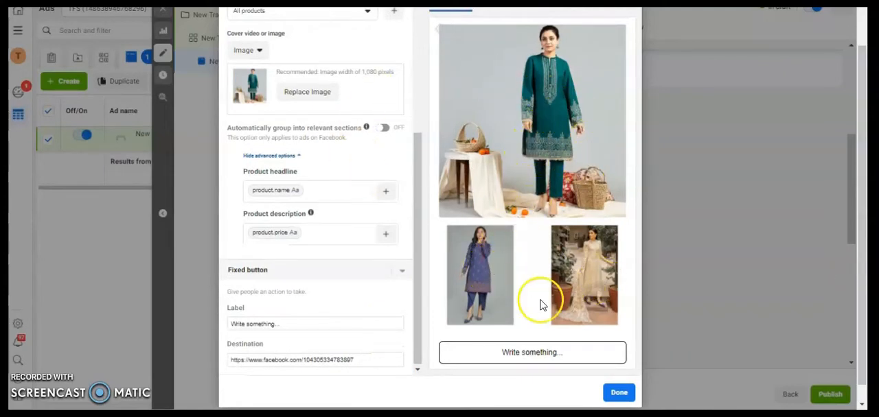
click(308, 318)
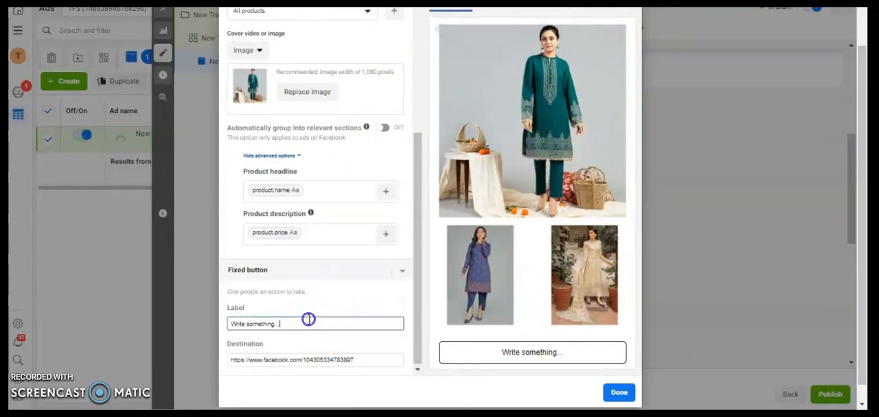
key(ctrl+a)
text(bUY)
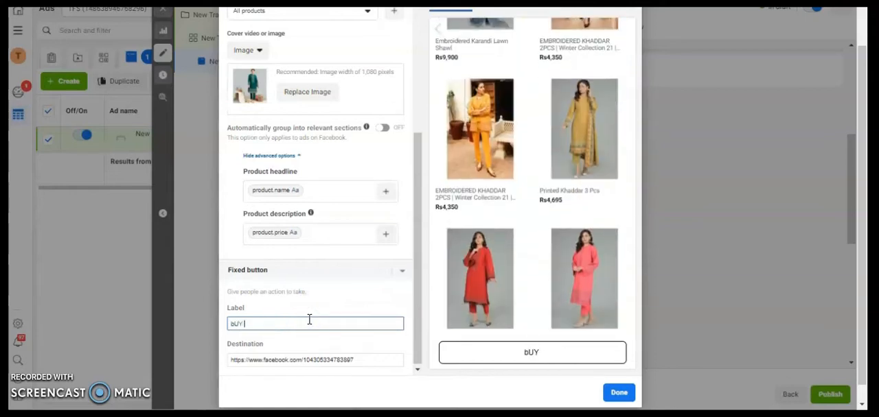
key(BackSpace)
key(BackSpace)
key(BackSpace)
text(Buy Now)
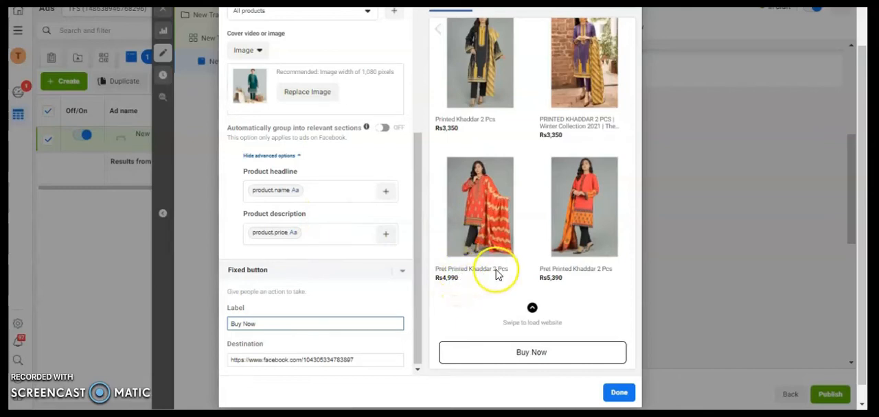
click(416, 318)
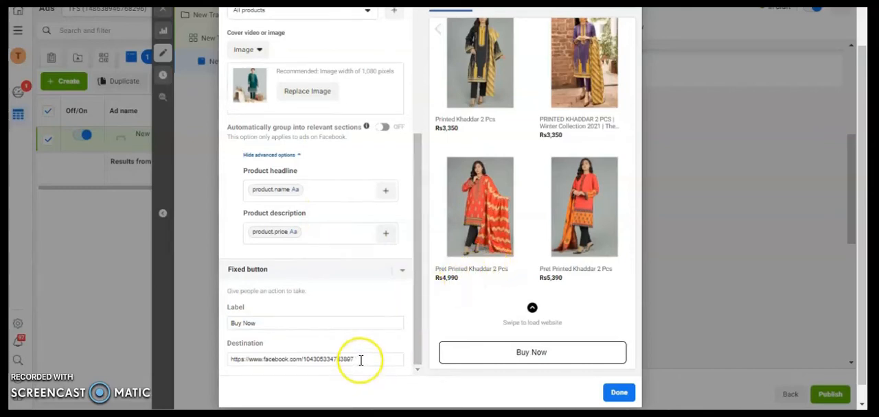
triple_click(359, 359)
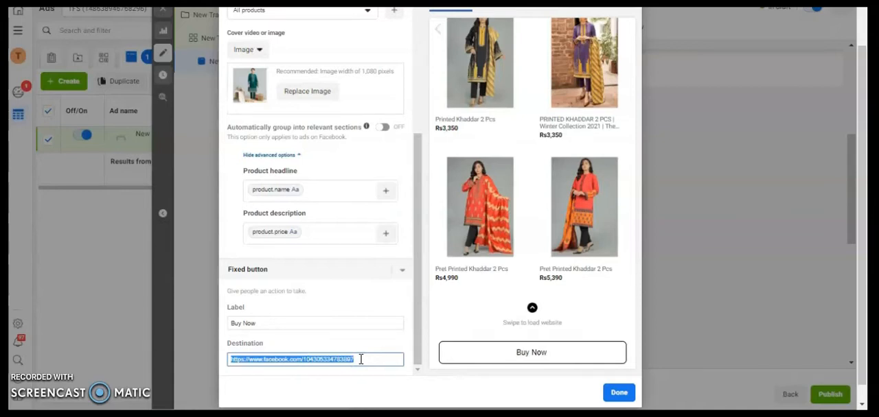
text(www.)
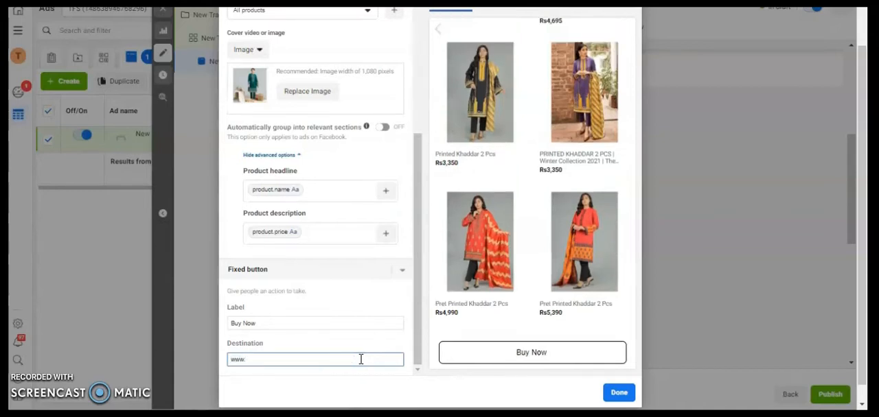
text(thefabricstore.pk)
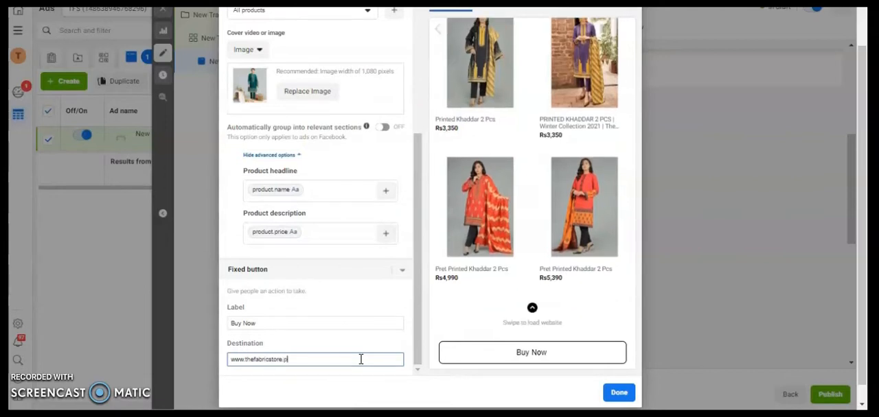
click(618, 394)
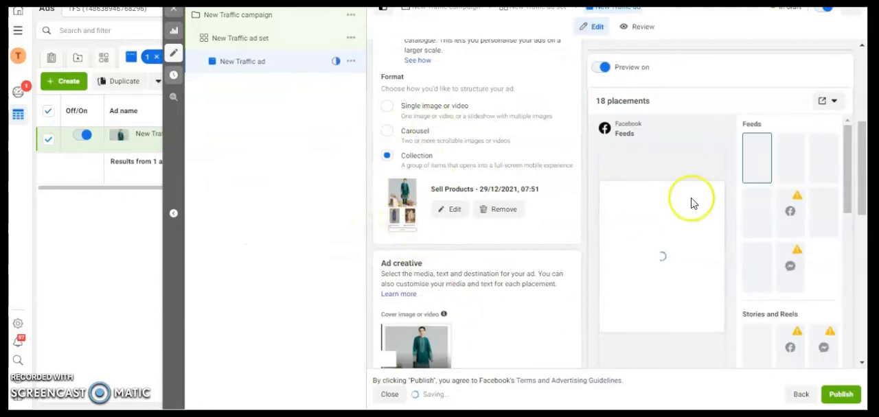
- Give the ad the headline "Summer 2" and the primary text "TFS Brings Summer collection 2021"
drag(866, 206, 866, 288)
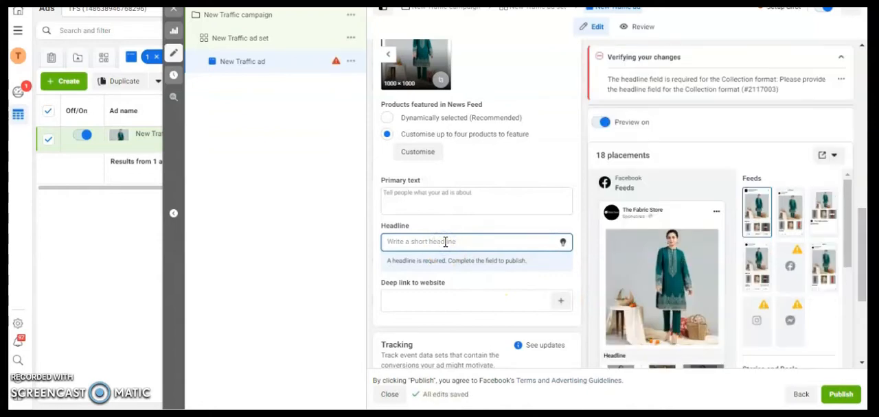
text(Summer 2)
click(428, 203)
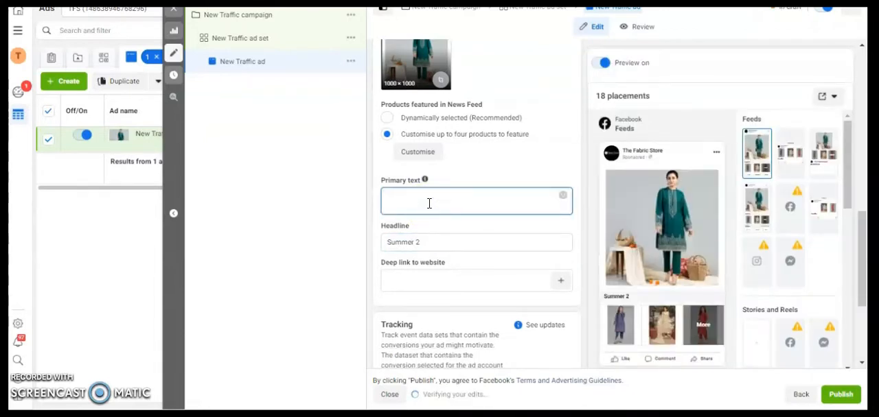
text(TF)
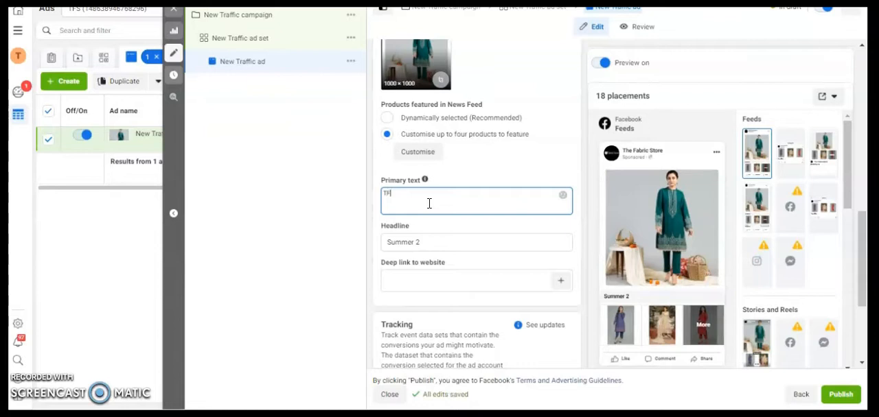
text(S Brin)
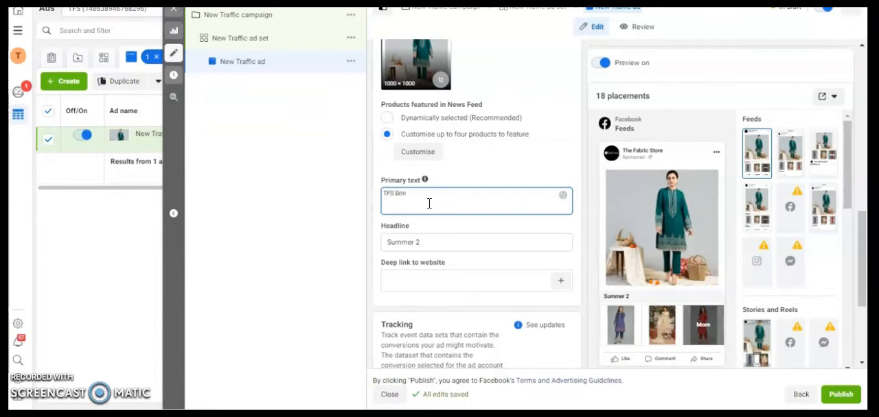
text(gs Summer)
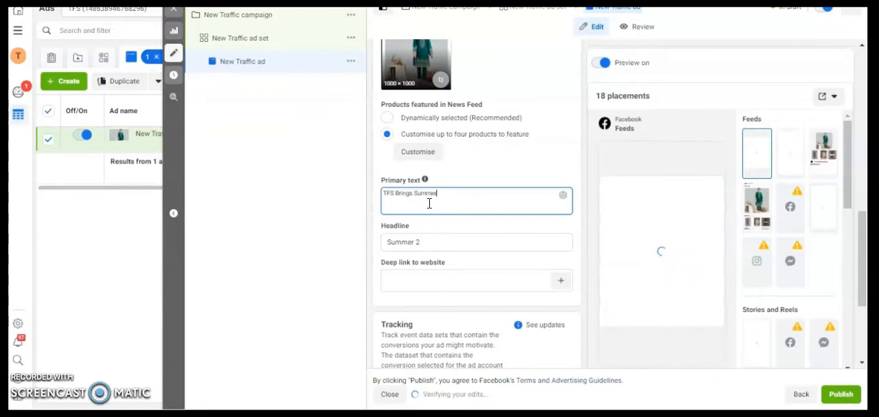
text( collection 2021)
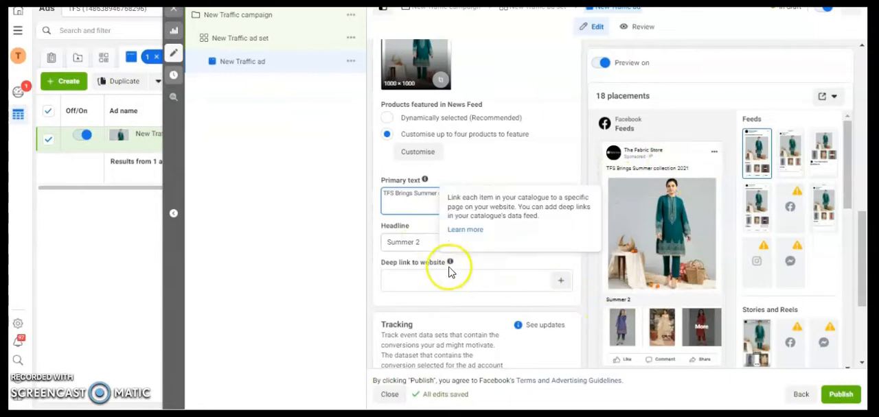
- Set the ad's deep link to website to the dynamic tag {{product.url}}
drag(862, 247, 863, 255)
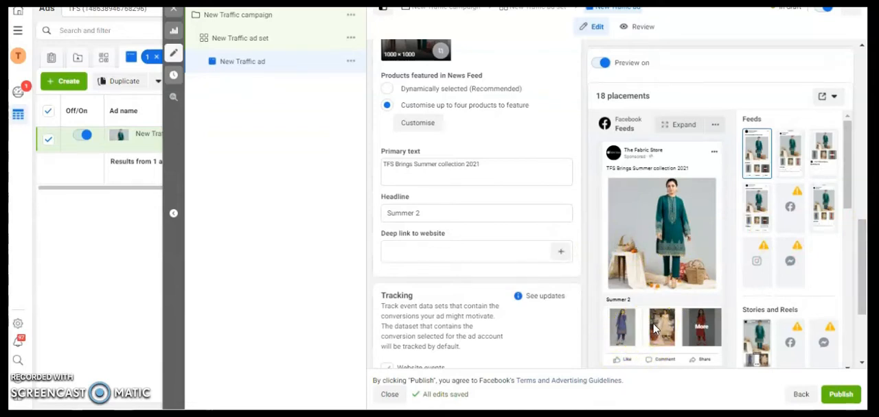
click(623, 328)
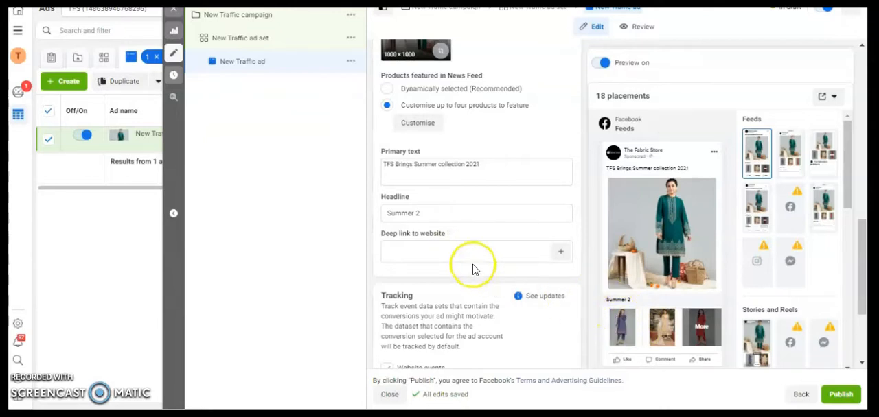
click(473, 252)
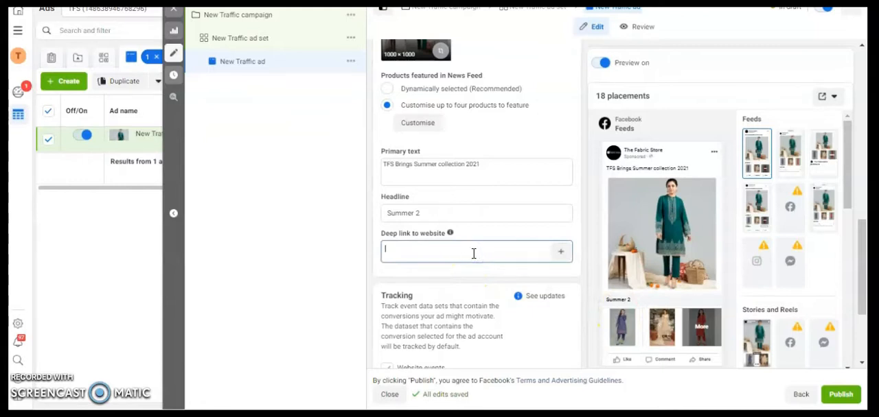
text({{)
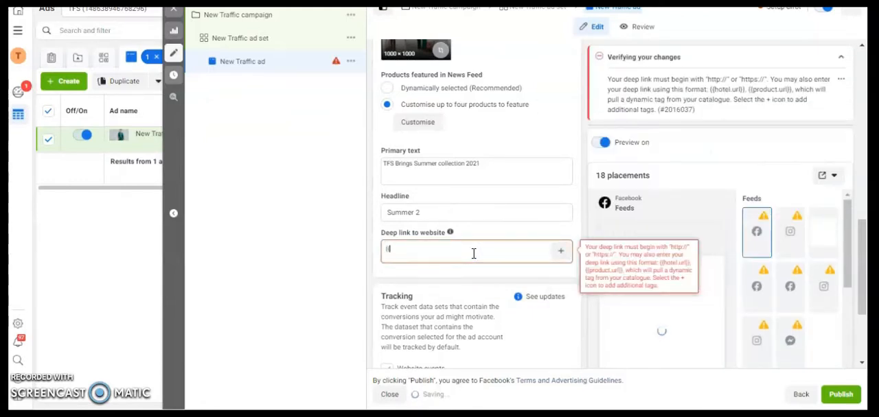
click(458, 254)
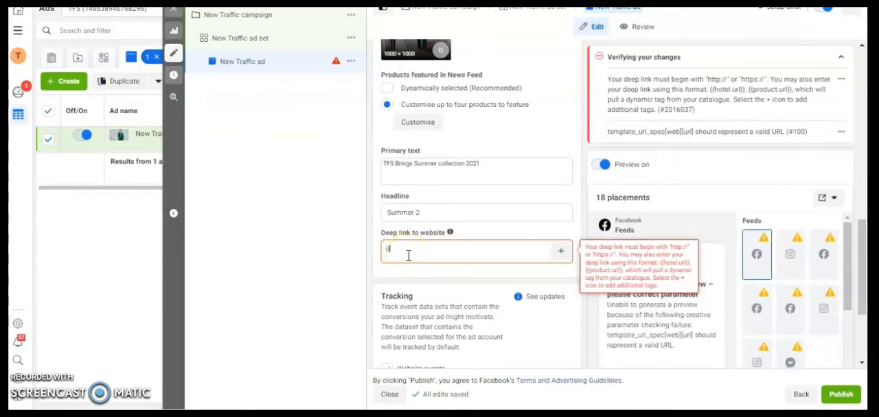
text(produc)
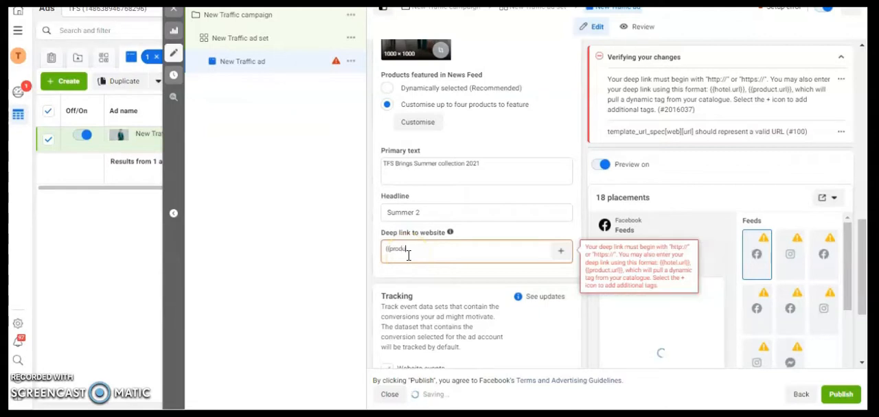
text(t.u)
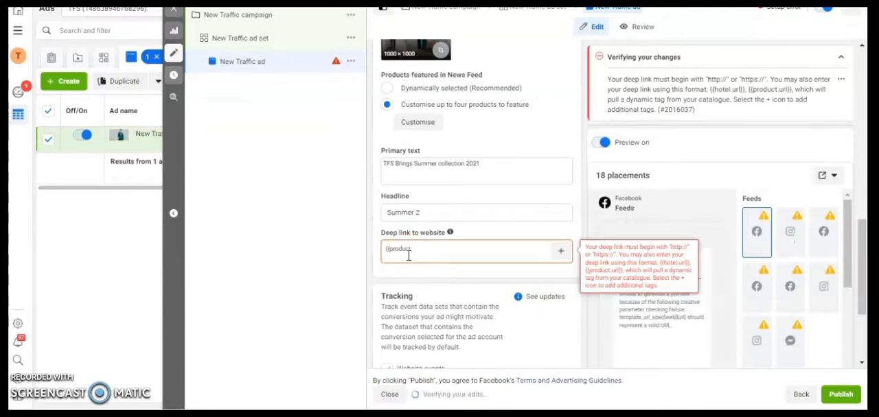
text(rl)
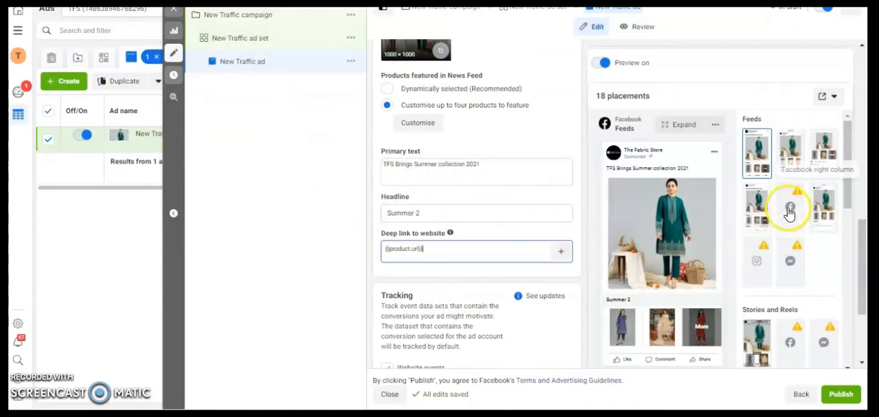
- Open the New Traffic ad set and choose Link clicks as its optimisation for ad delivery
click(249, 39)
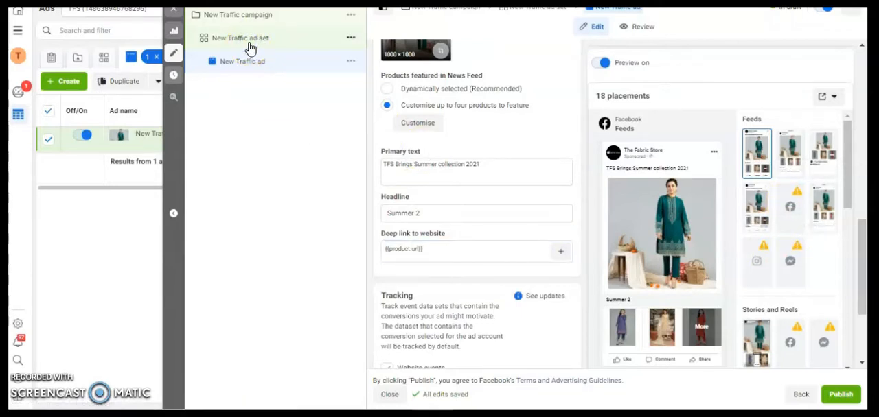
drag(863, 110, 864, 166)
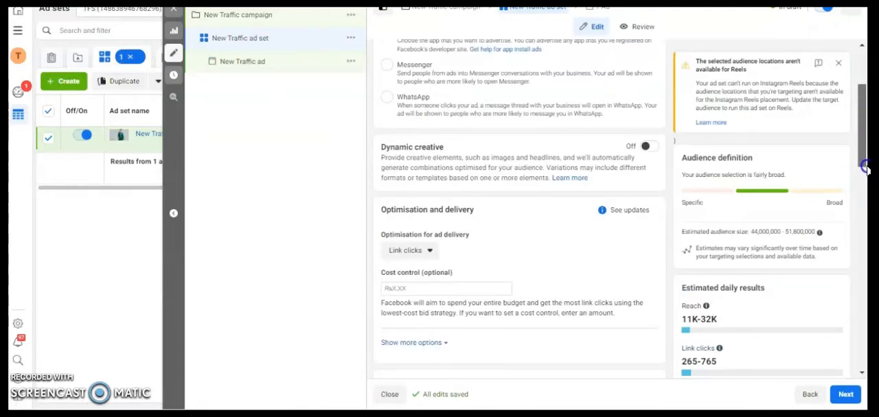
drag(864, 109, 863, 136)
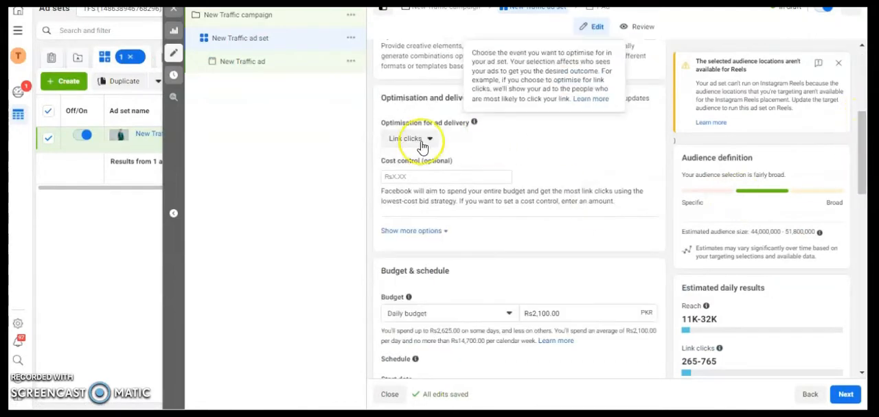
click(419, 140)
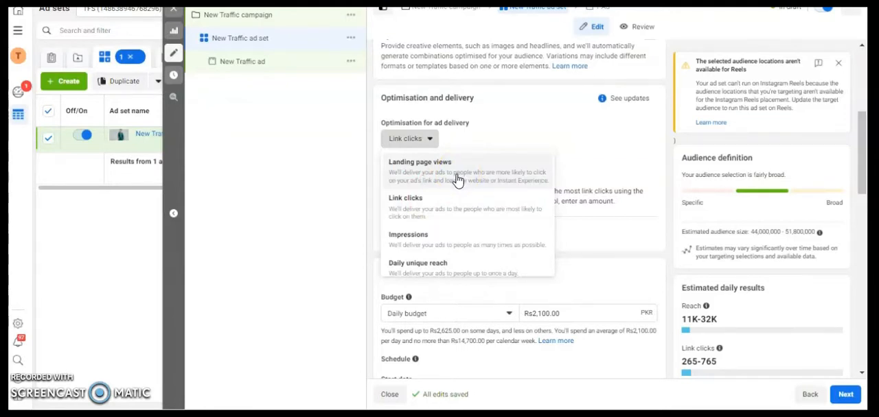
click(451, 211)
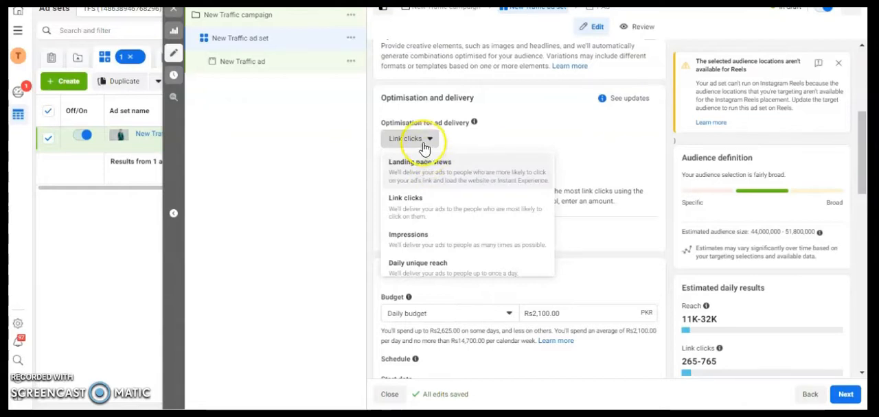
click(395, 214)
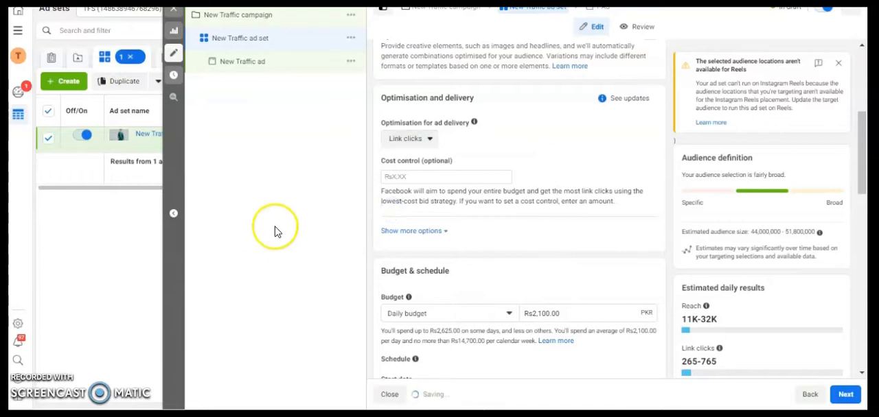
- Switch the ad set's placements from automatic to manual
drag(859, 182, 858, 302)
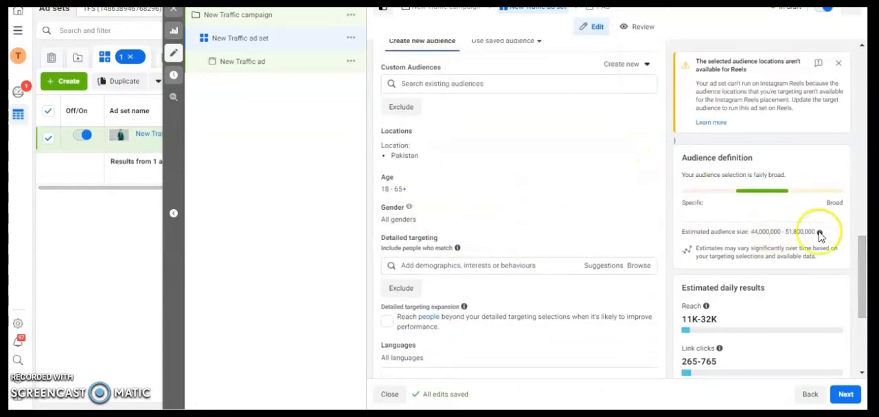
drag(863, 250, 866, 333)
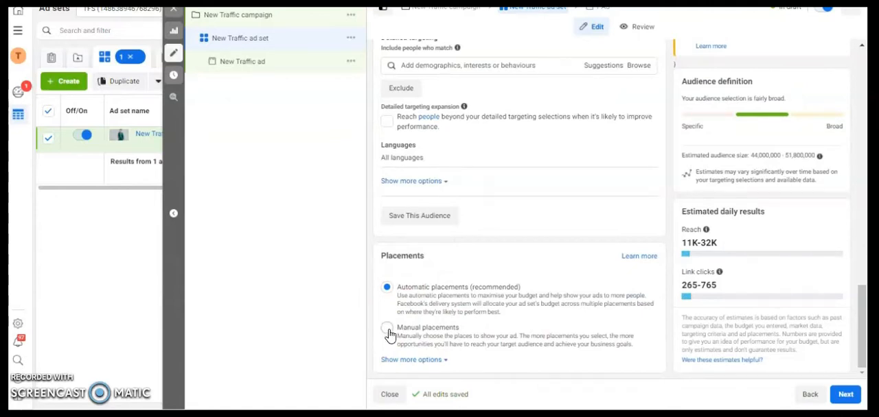
click(486, 326)
- Restrict the ad set's placement devices to Mobile by excluding Desktop
drag(859, 232, 867, 264)
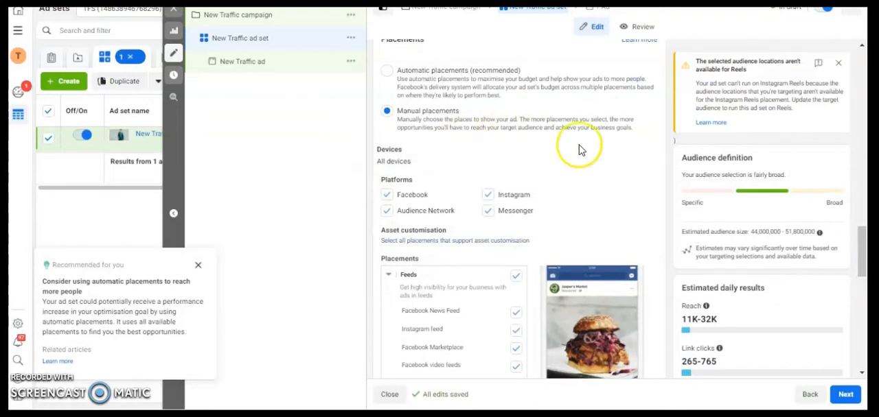
click(641, 153)
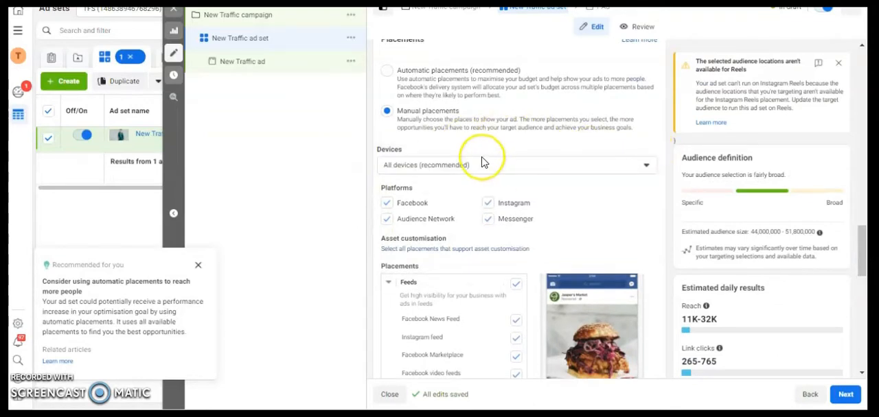
click(480, 167)
click(387, 205)
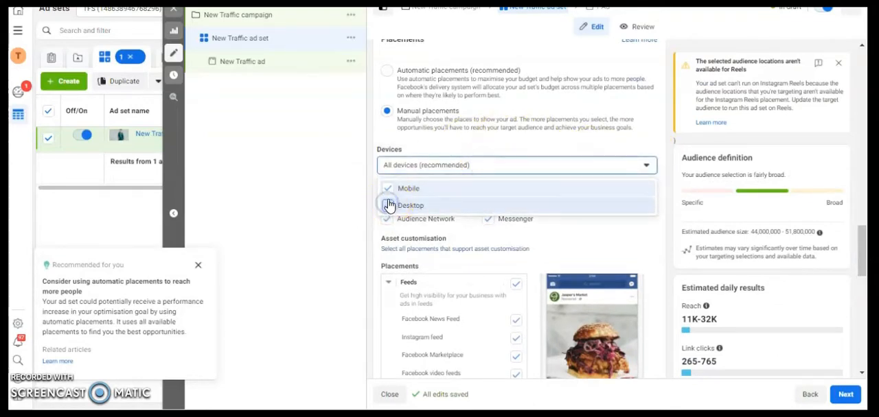
click(412, 206)
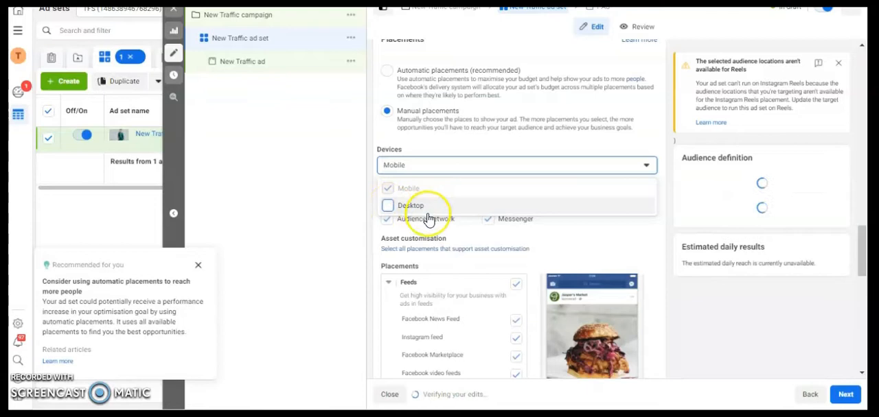
click(316, 204)
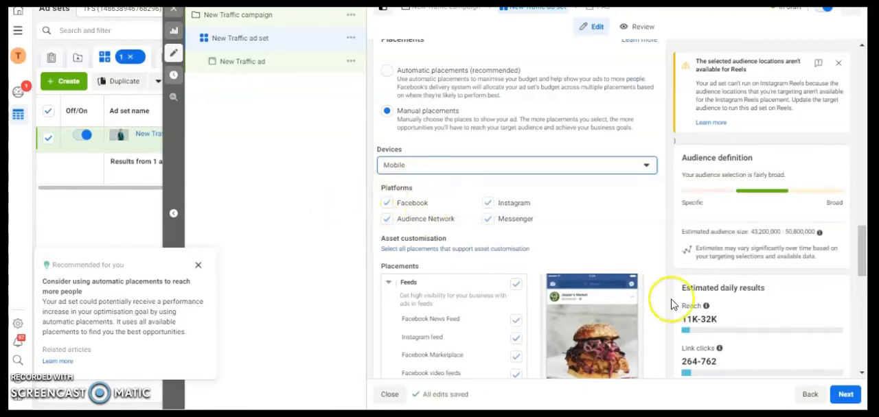
- Exclude the Messenger and Audience Network platforms from the ad set's placements
drag(860, 252, 863, 269)
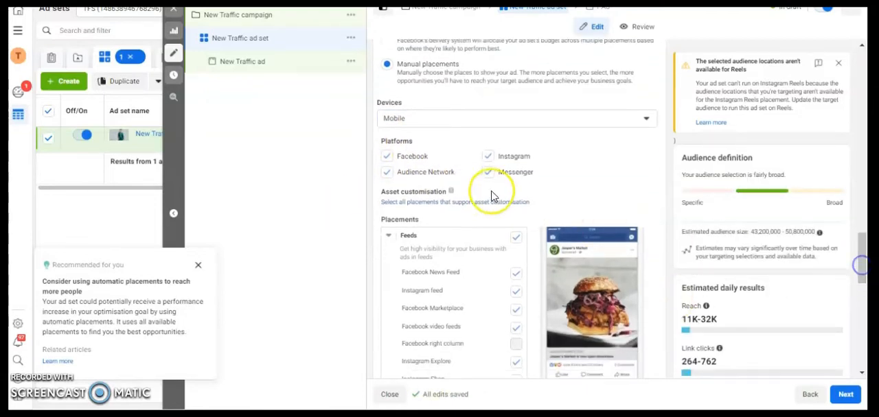
click(487, 172)
click(386, 173)
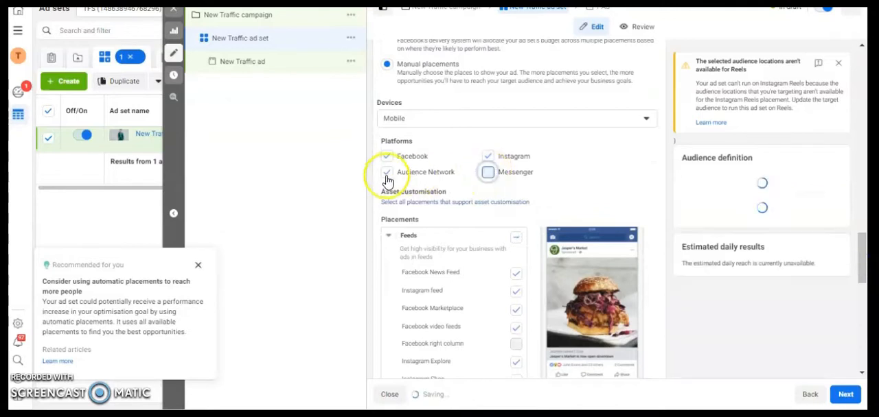
click(387, 174)
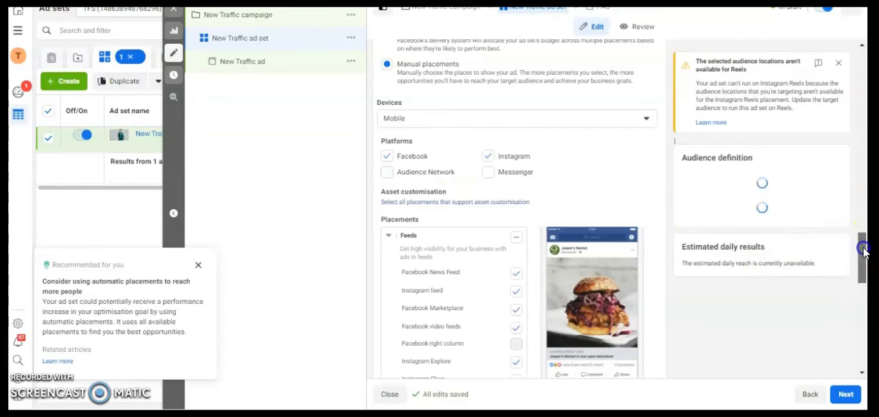
- Exclude the Facebook Stories placement from the New Traffic ad set and check the ad's placement previews
drag(865, 247, 866, 272)
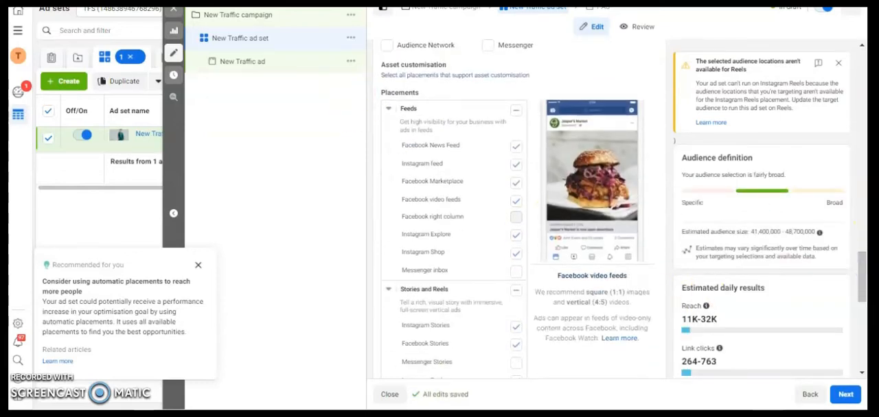
click(241, 62)
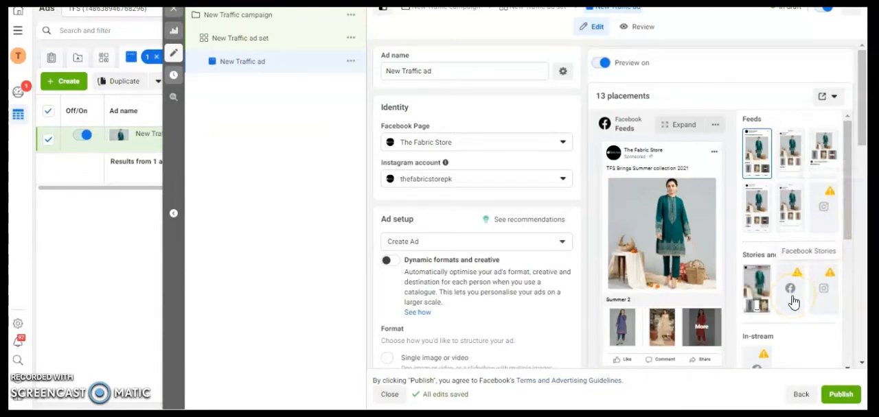
click(240, 38)
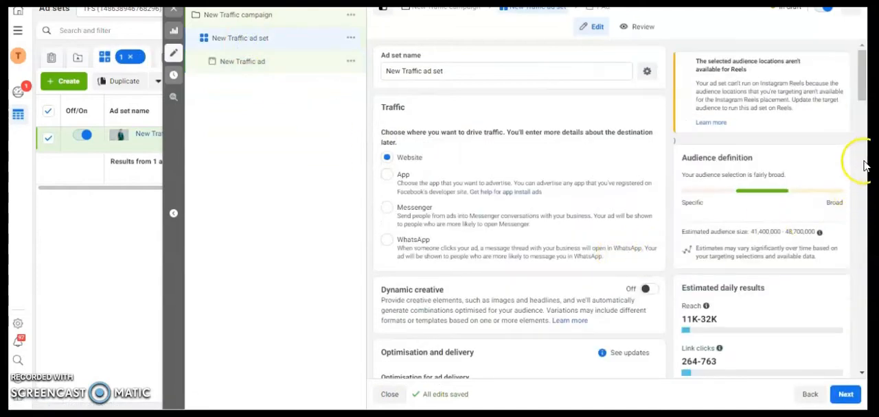
click(858, 161)
drag(859, 114, 867, 304)
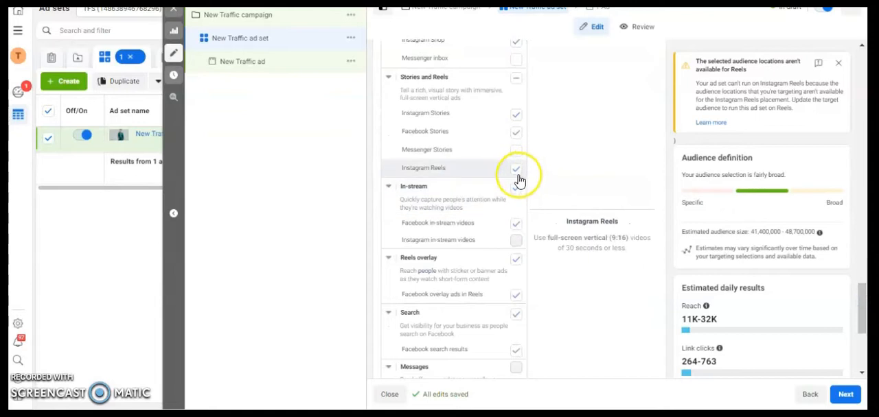
click(517, 136)
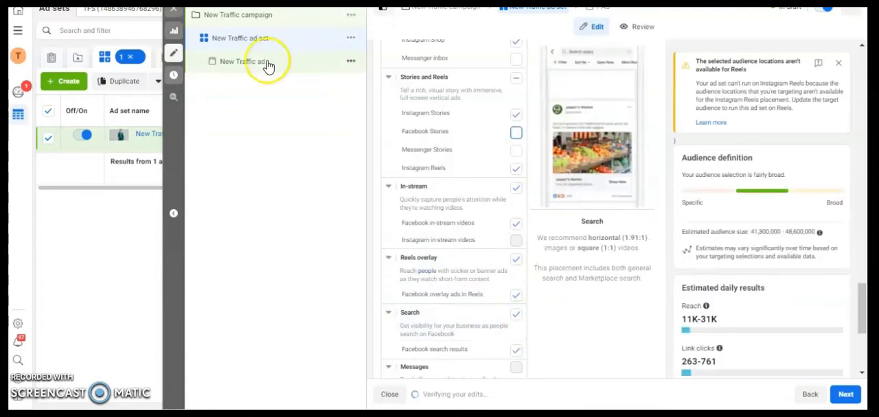
click(267, 64)
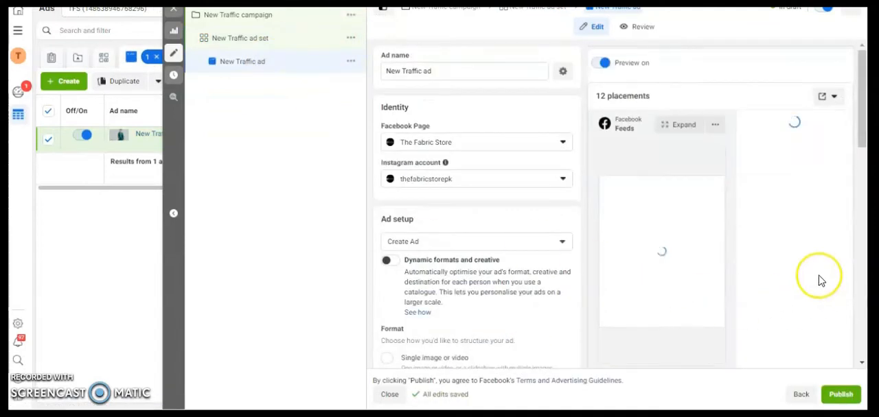
- Exclude the Instagram Shop placement from the ad set's feeds and reopen the ad to check its previews
click(240, 42)
drag(863, 89, 863, 295)
click(516, 199)
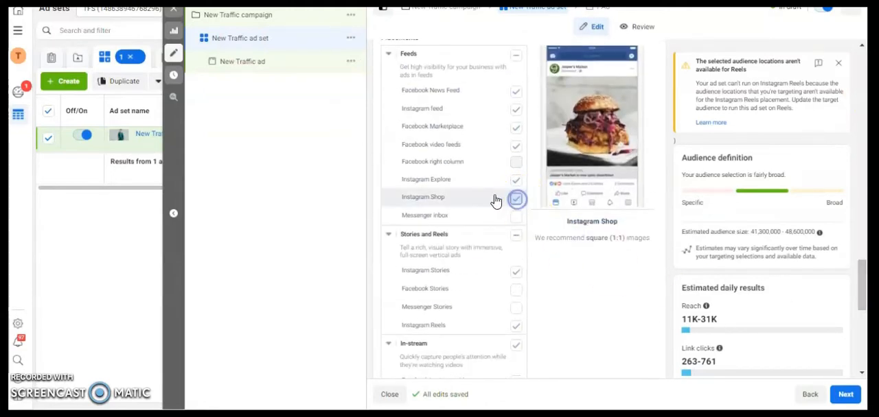
click(263, 63)
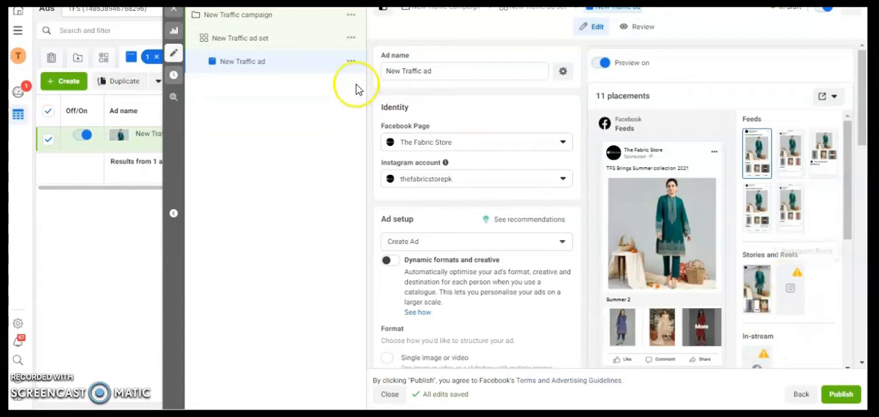
- Exclude the In-stream and Instagram Reels placements from the ad set and review the ad's previews for the remaining placements
click(303, 42)
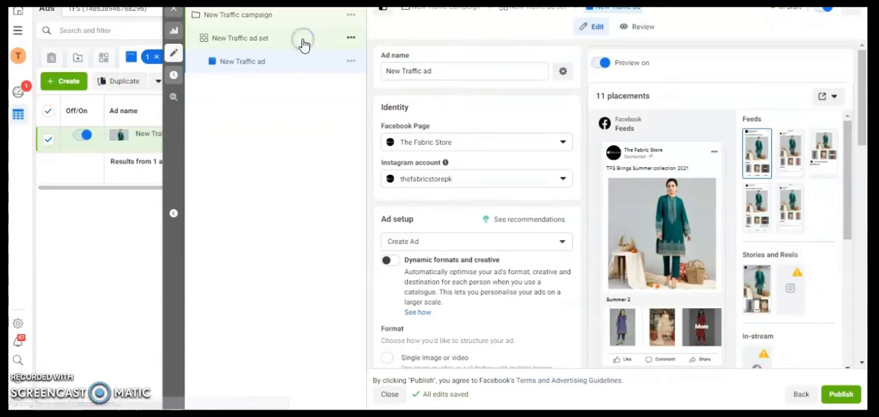
drag(863, 81, 867, 320)
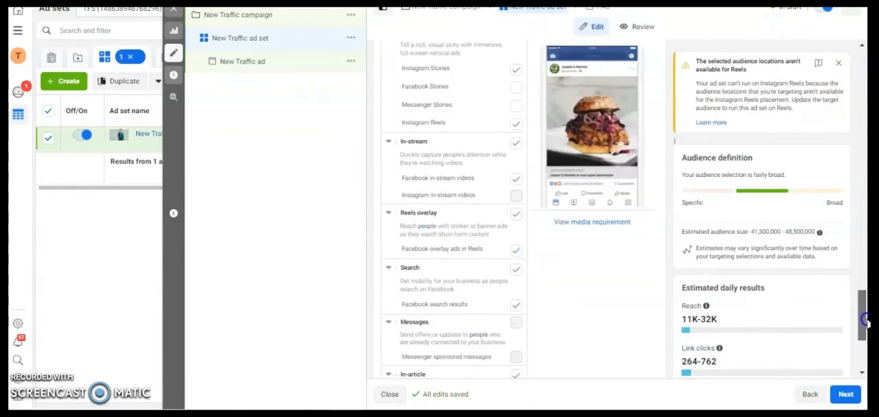
click(515, 144)
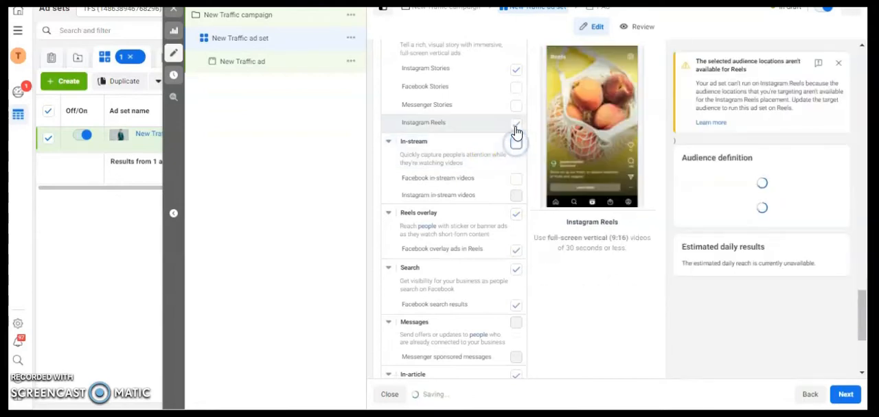
click(516, 123)
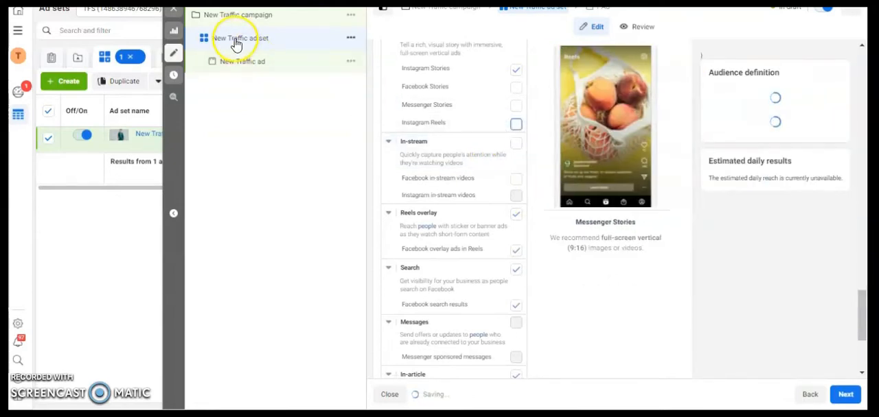
click(255, 62)
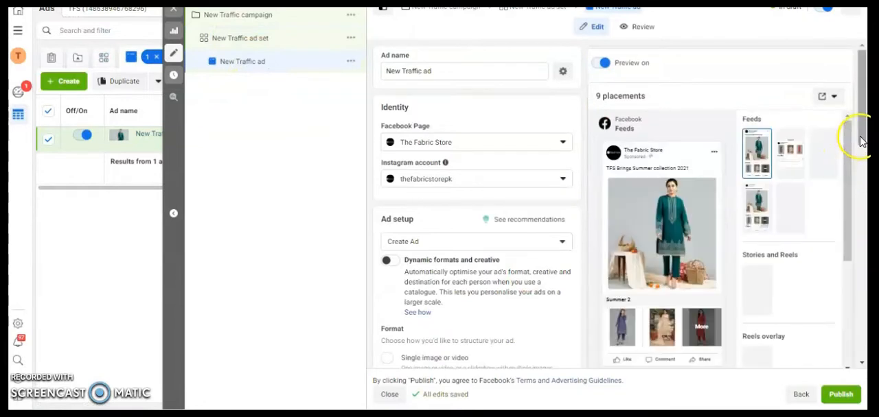
drag(852, 241, 858, 328)
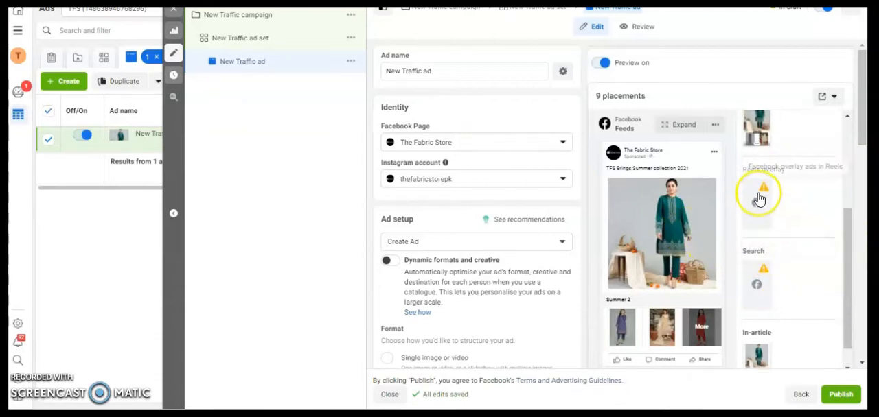
drag(846, 300, 853, 192)
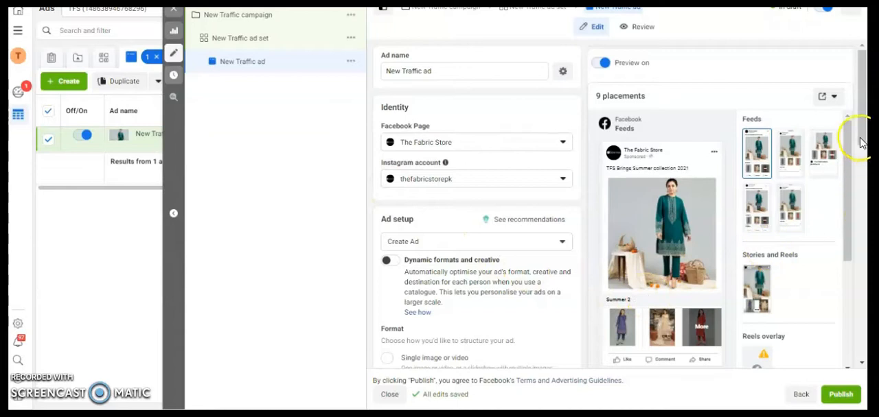
- Choose the Lookbook Instant Experience template for the Collection-format ad
scroll(863, 172, down, 2)
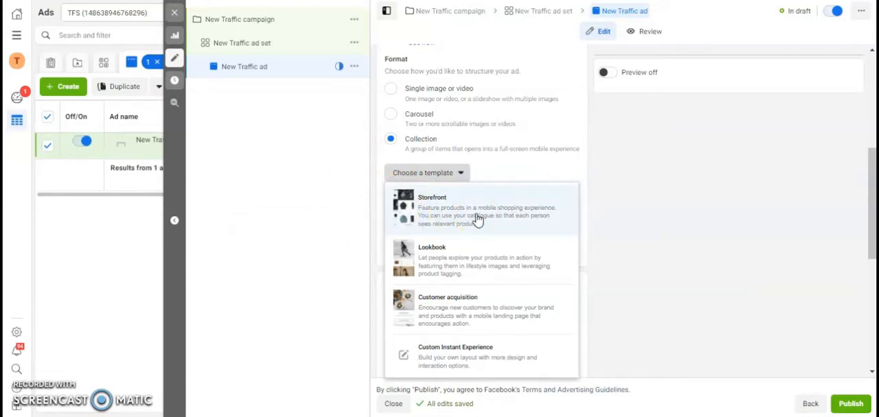
click(445, 279)
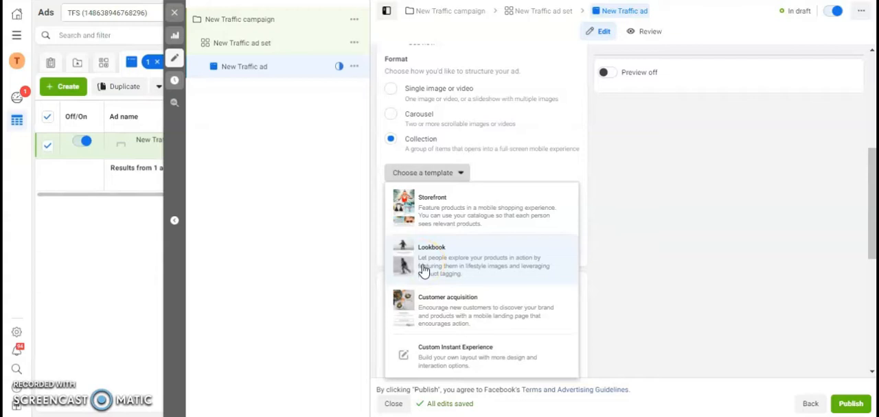
click(461, 265)
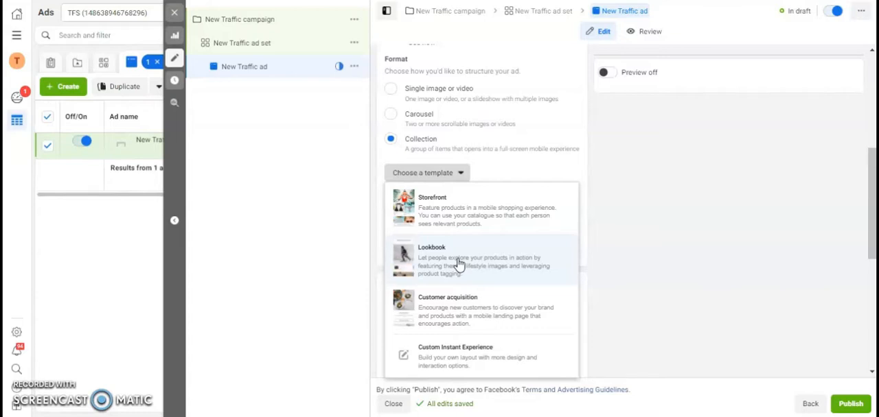
click(457, 262)
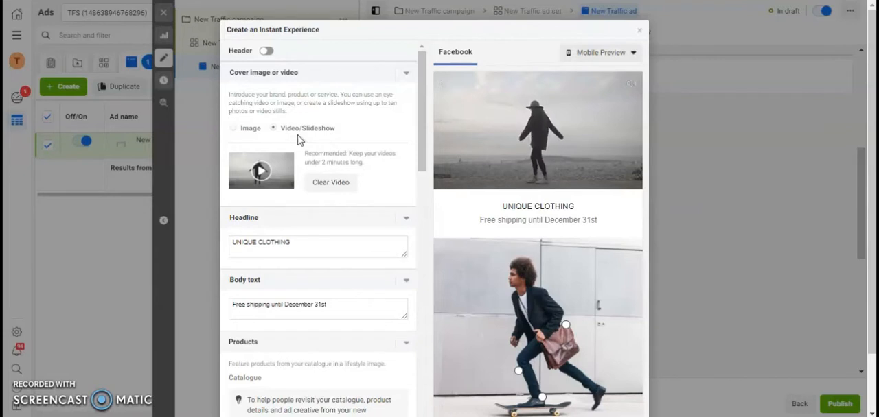
- Clear the Lookbook's sample cover video and start a square slideshow with a 1-second image duration and Fade transition
click(322, 188)
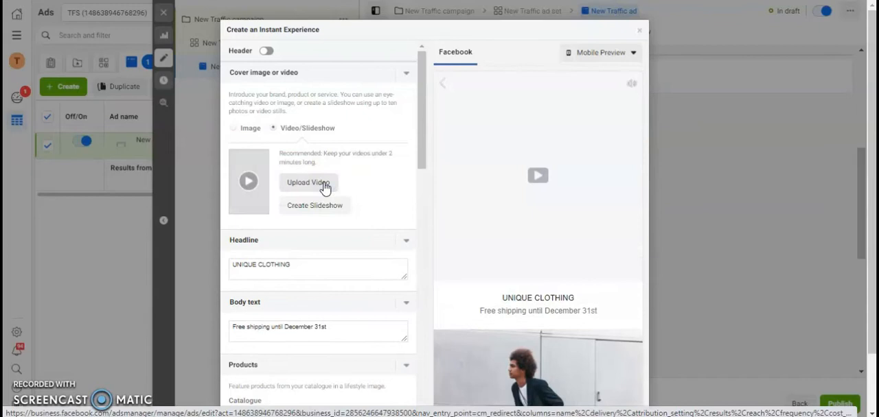
click(328, 210)
click(328, 210)
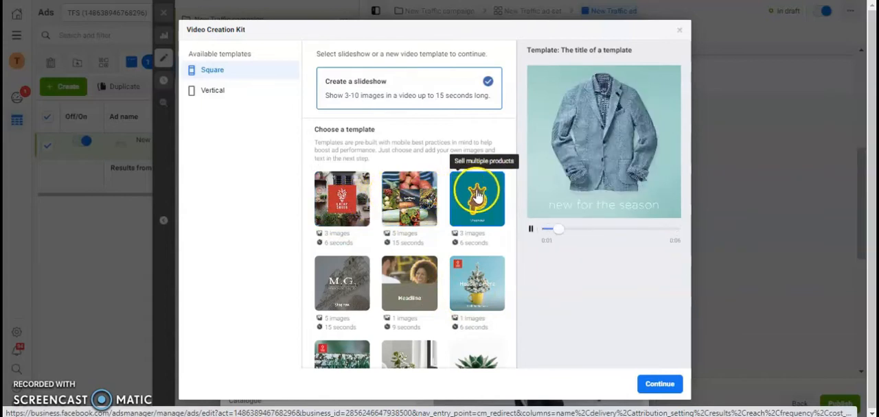
click(658, 385)
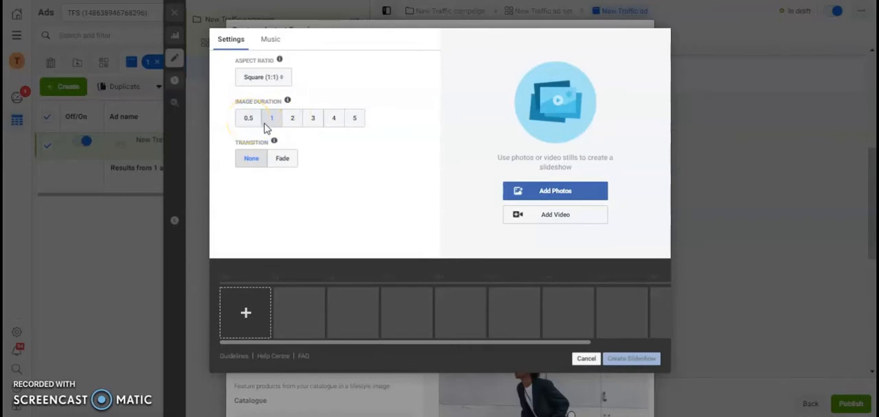
click(282, 160)
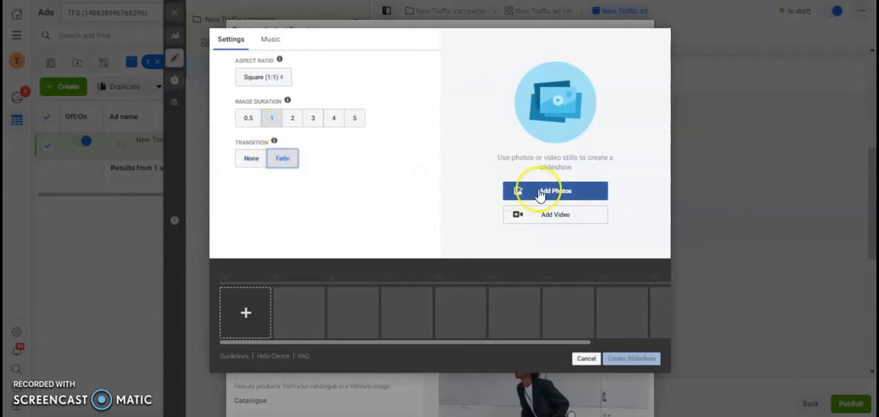
click(271, 118)
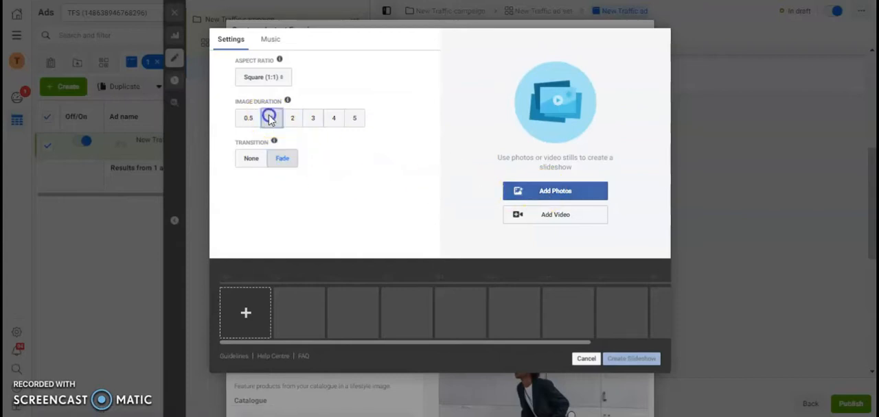
- Add the 600 × 600 untitled black-outfit image, 1-fb.jpg, set-2_04.jpg, set-2_01.jpg, set-2_05.jpg, set-2_06.jpg and set-2_07.jpg from the account images to the slideshow
click(534, 200)
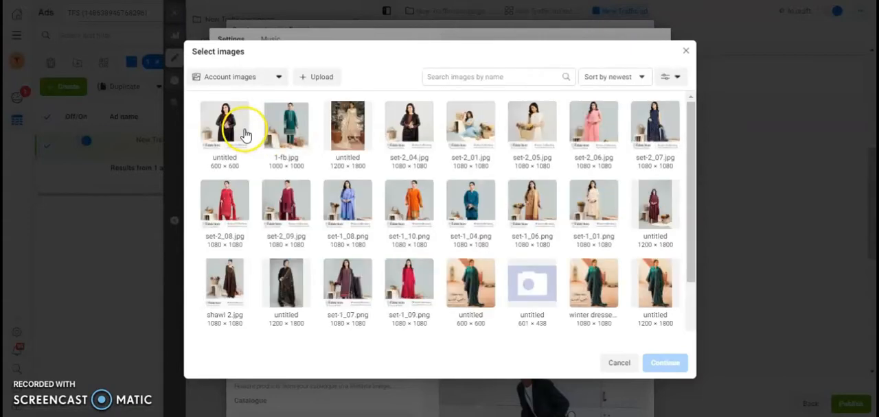
click(228, 131)
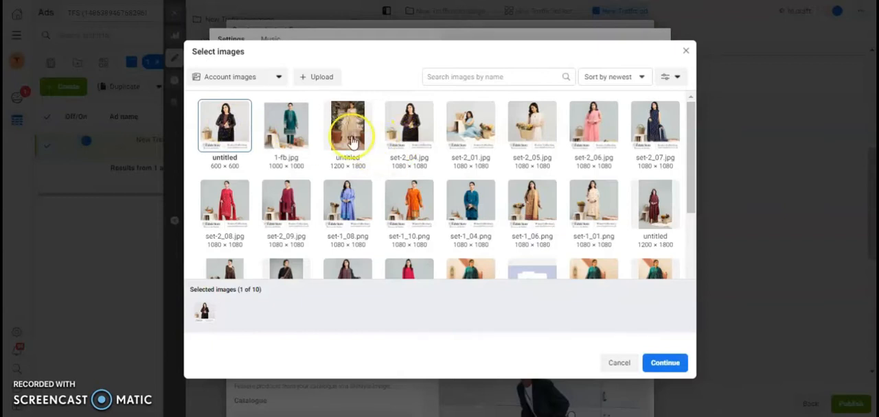
click(289, 139)
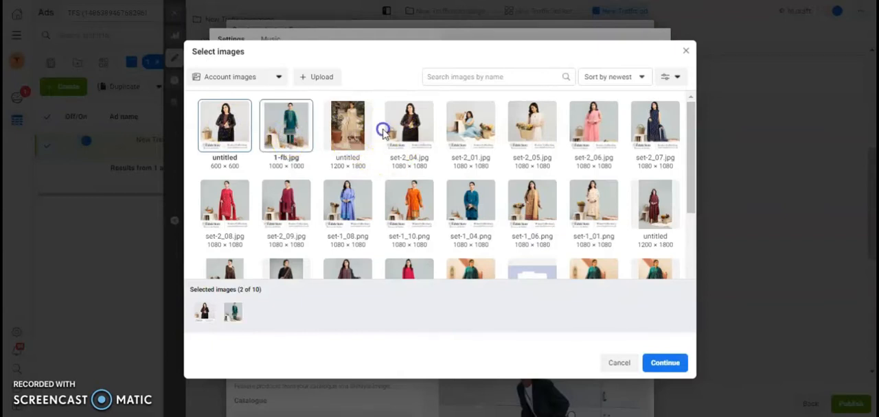
click(410, 136)
click(484, 136)
click(522, 138)
click(586, 138)
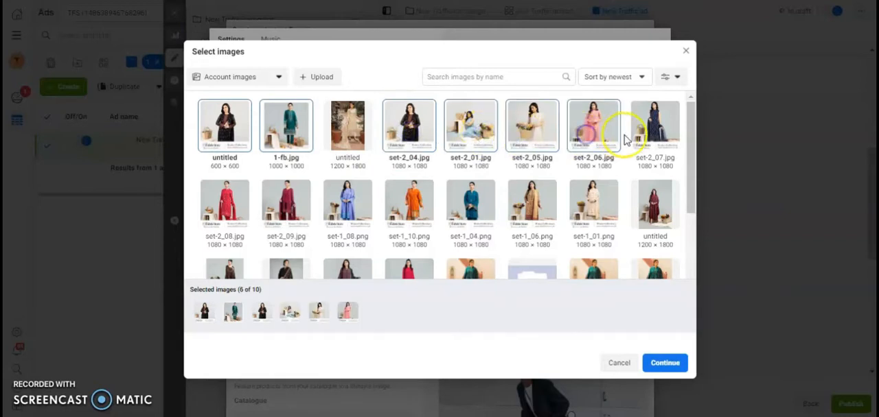
click(653, 141)
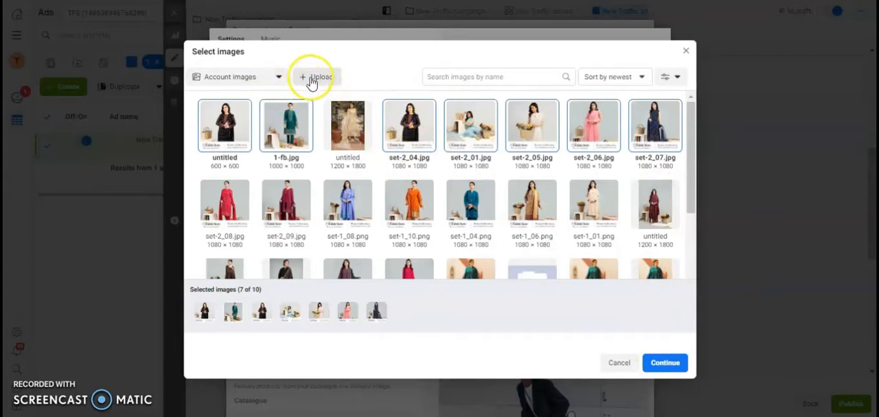
click(655, 365)
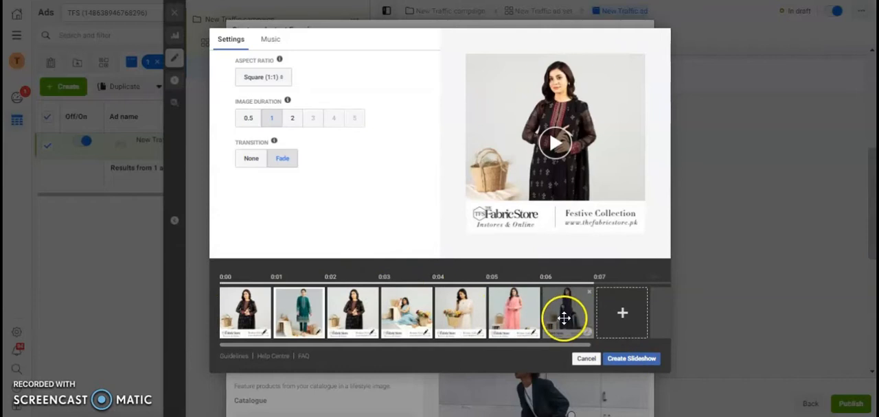
- Reorder the slideshow to start with the green outfit followed by the seated light-blue outfit, preview it and create the cover slideshow
drag(294, 300, 223, 287)
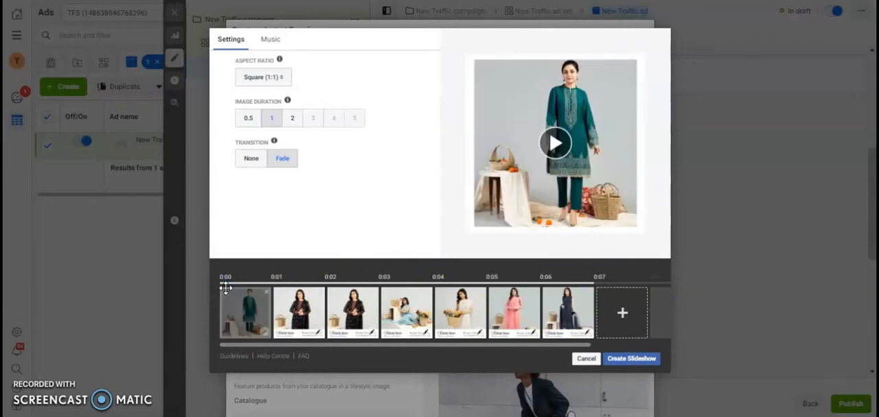
drag(416, 317, 241, 304)
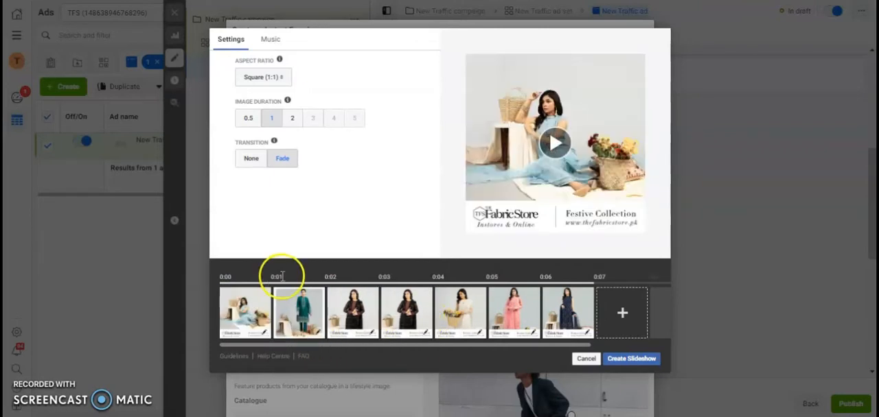
drag(296, 306, 236, 298)
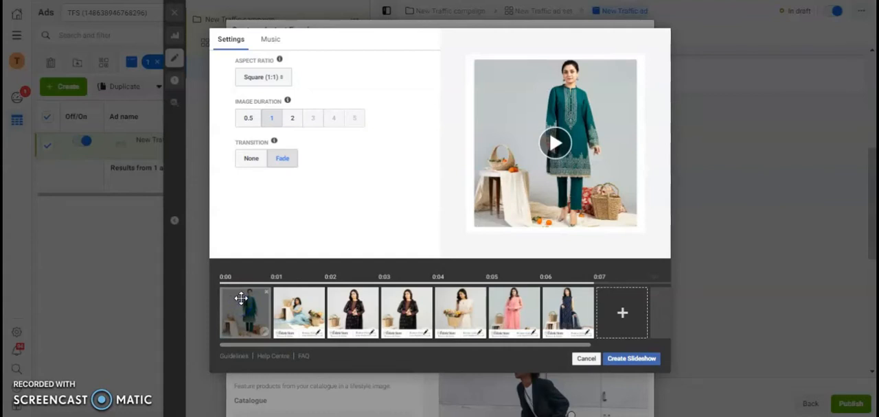
click(555, 144)
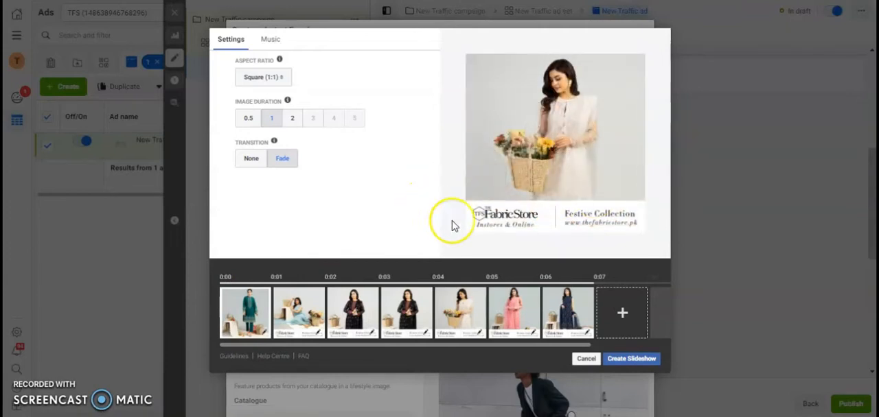
click(624, 360)
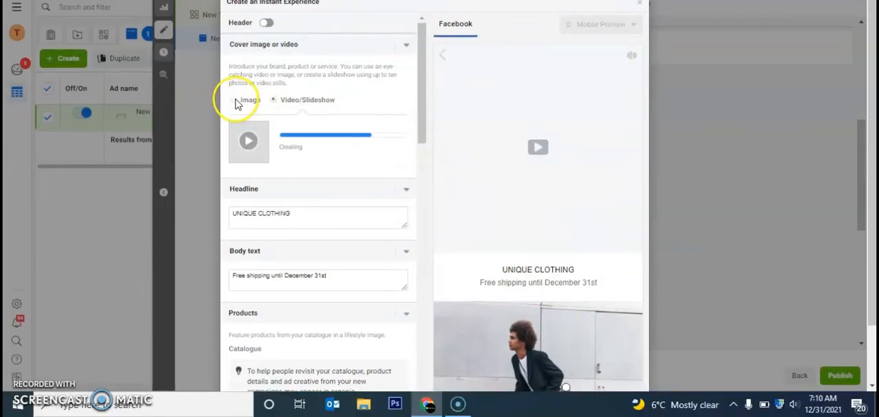
- Switch the cover from slideshow to a single image and use 1-fb.jpg from the account images
click(235, 100)
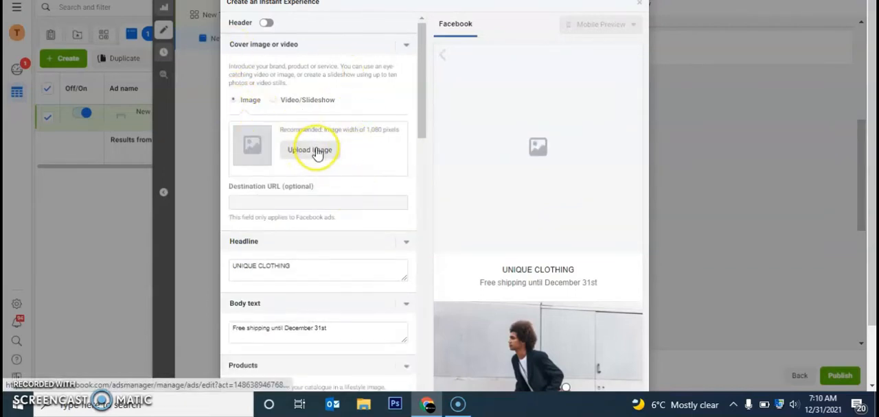
click(316, 152)
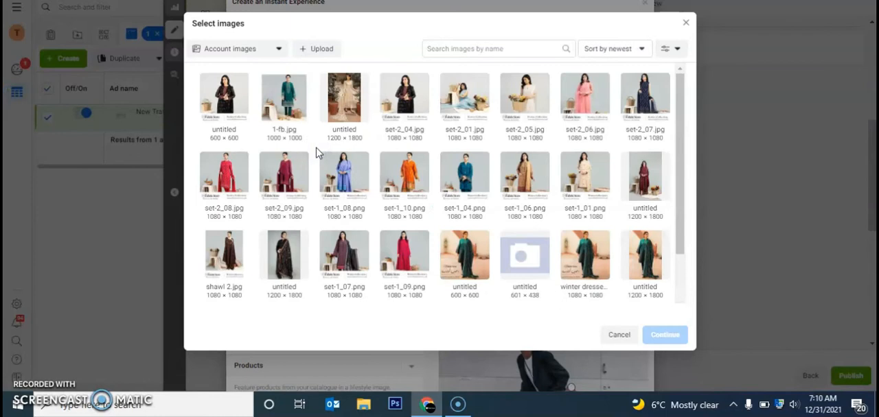
click(279, 100)
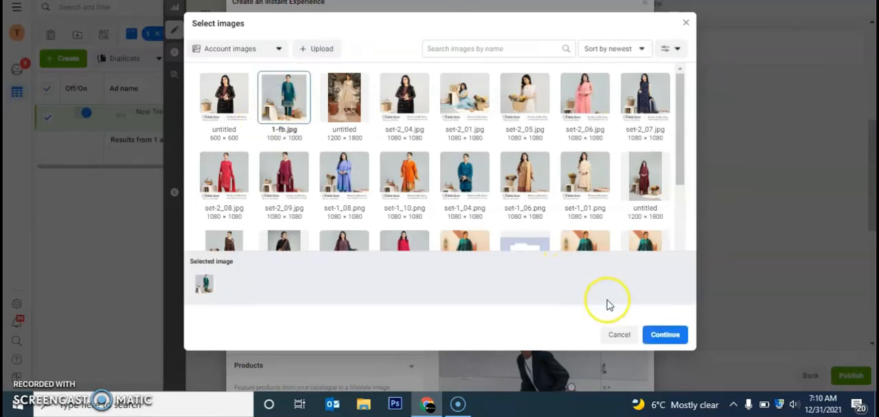
click(659, 335)
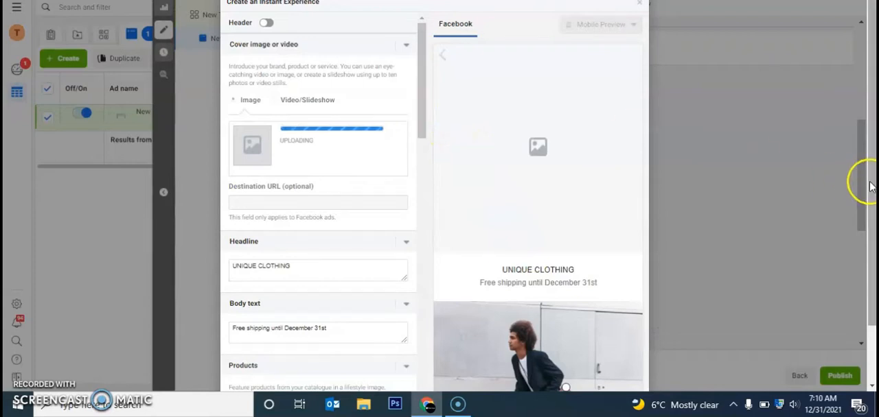
drag(418, 102, 418, 121)
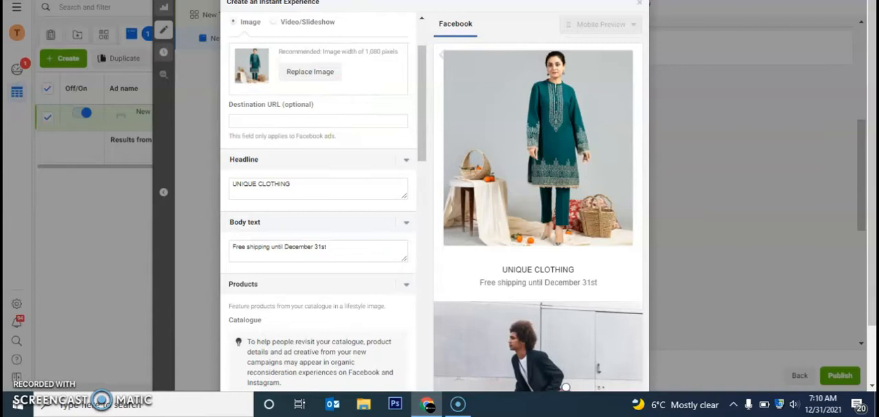
key(ctrl+t)
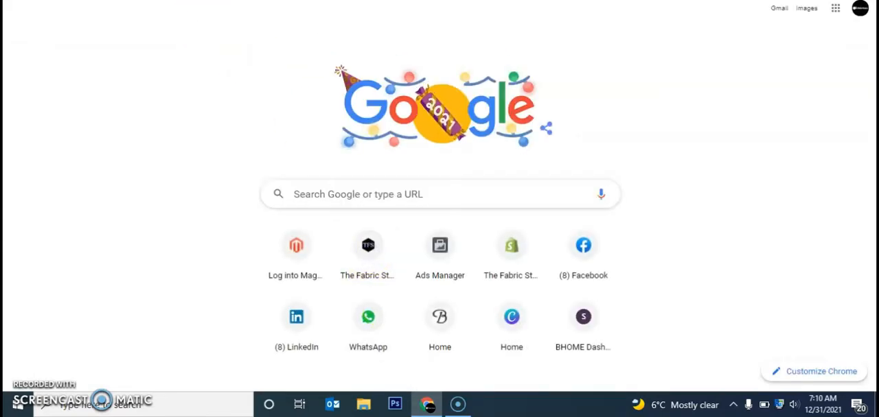
key(Return)
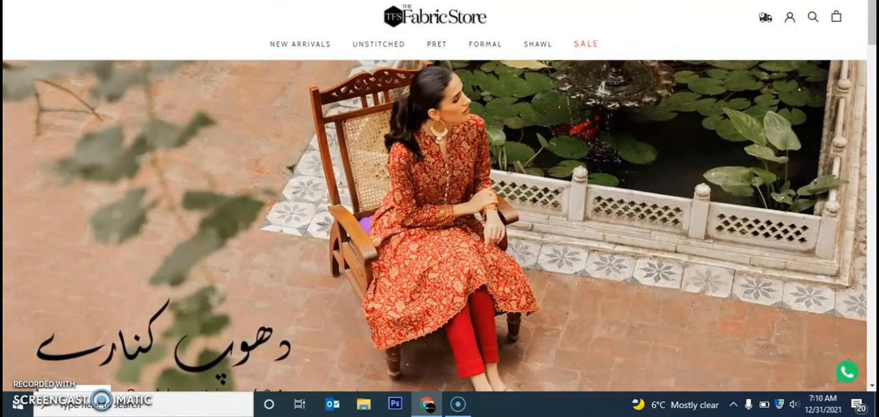
click(293, 45)
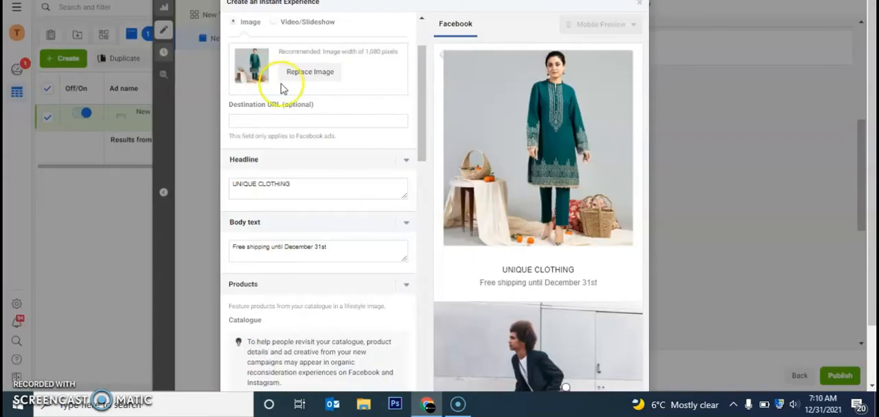
click(296, 119)
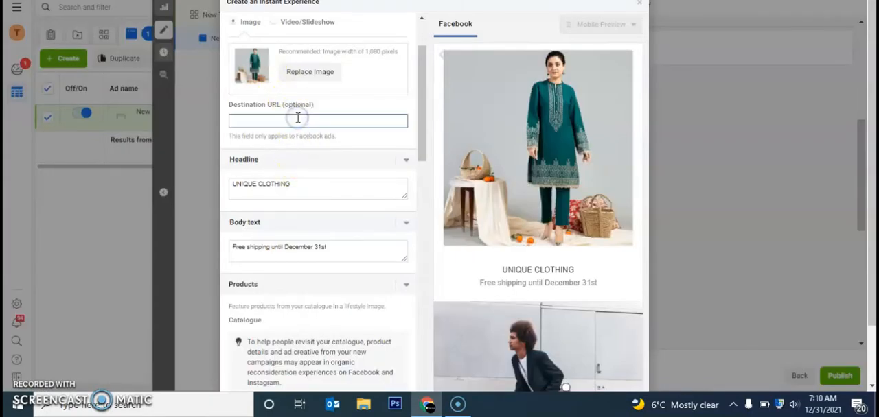
- Replace the sample headline with "Winter Collection 2" and the sample body text with "TFS Presents"
double_click(313, 184)
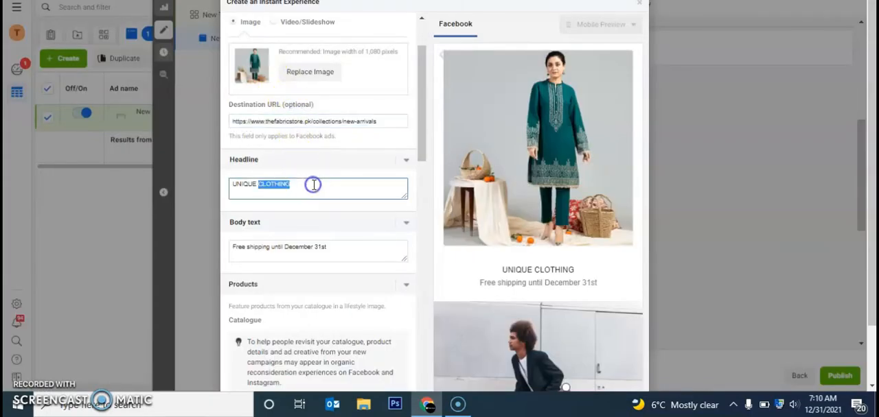
text(Winter Collection 2)
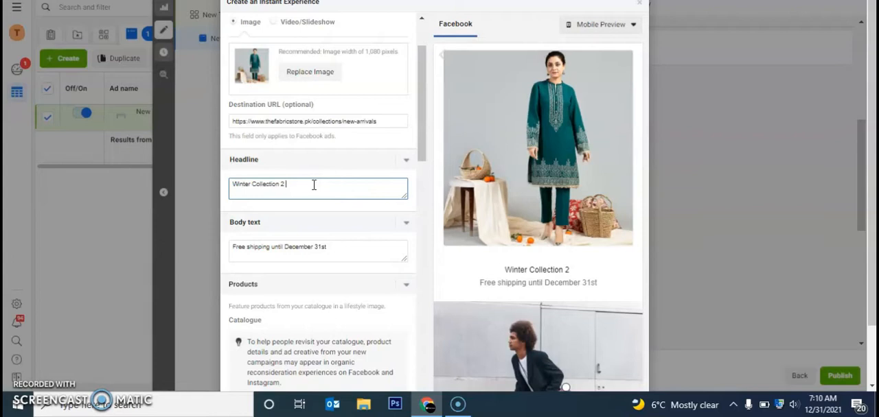
triple_click(338, 243)
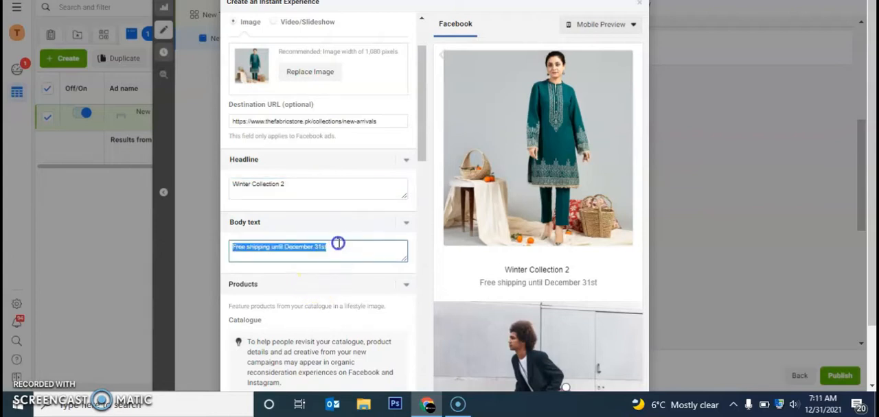
text(TFS P)
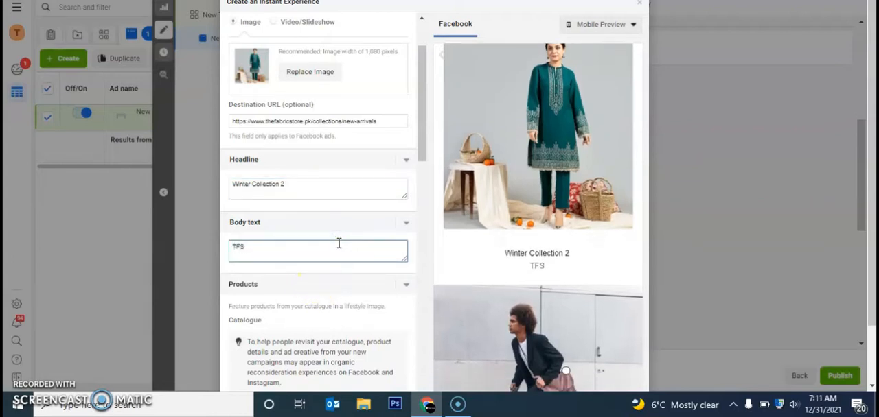
text(resents)
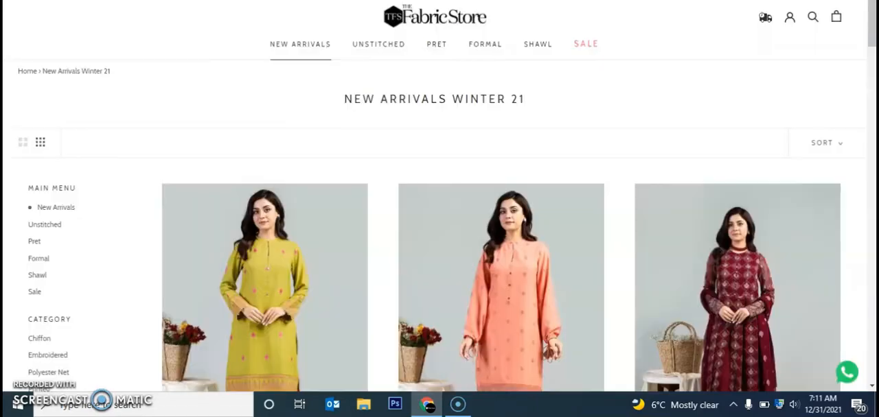
- Find the green Embroidered Cotton Karandi 2 Pcs product among the store's new arrivals and try to paste its description into the body text
scroll(872, 21, down, 14)
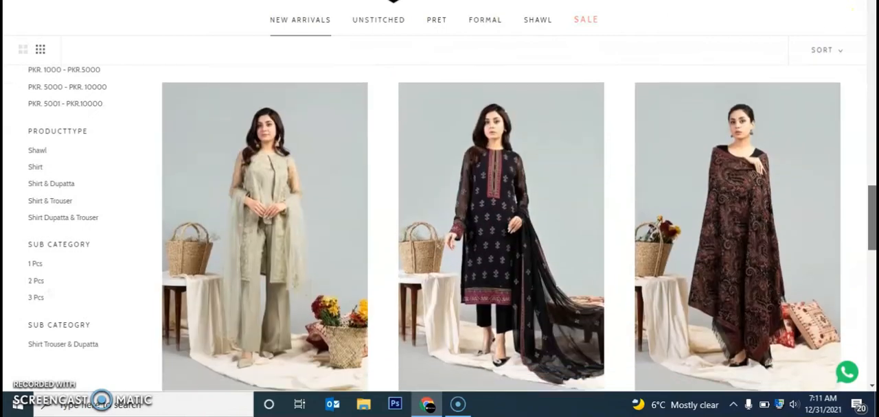
drag(871, 219, 872, 276)
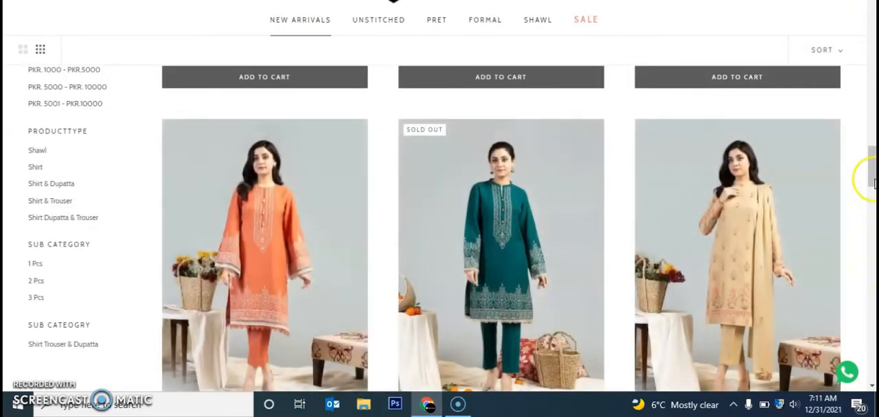
click(520, 196)
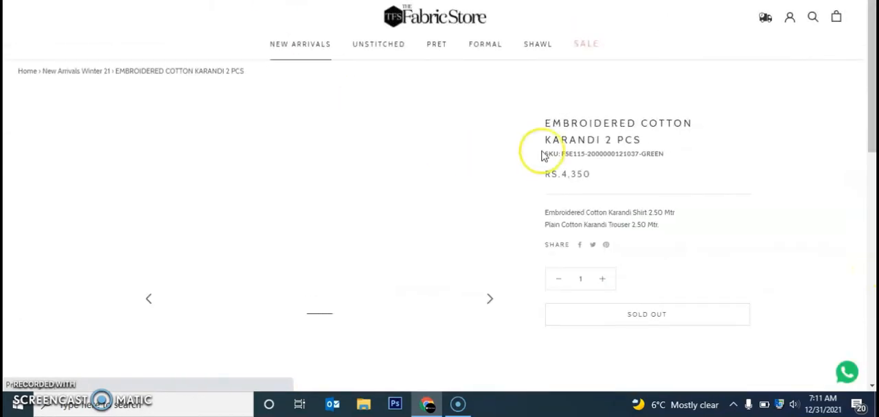
drag(546, 213, 639, 227)
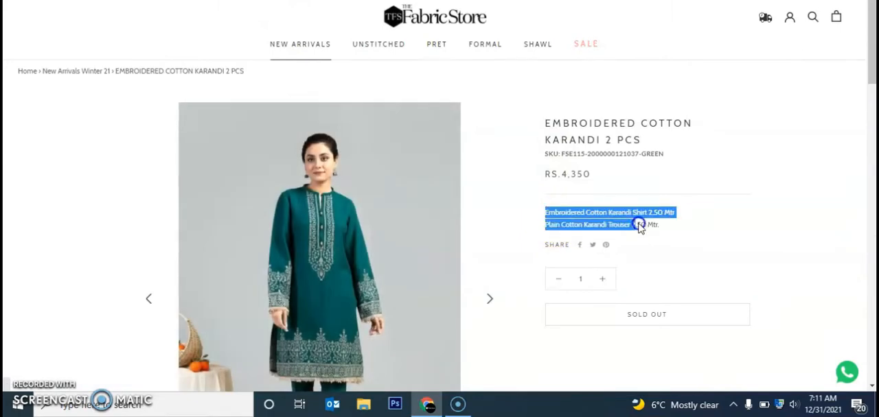
click(663, 229)
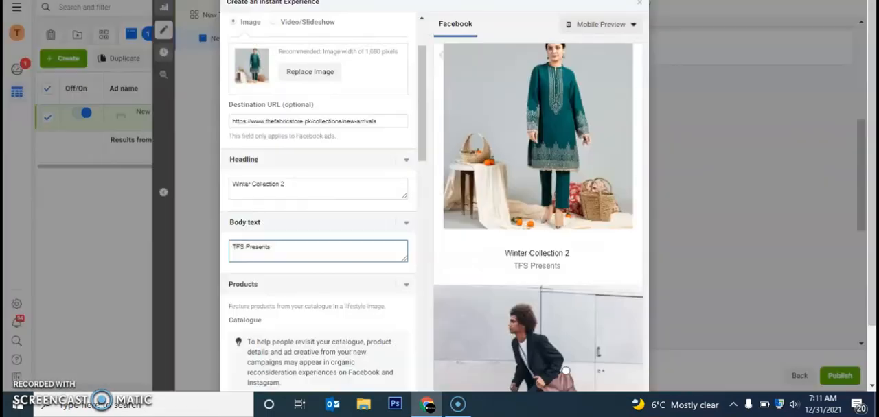
click(288, 255)
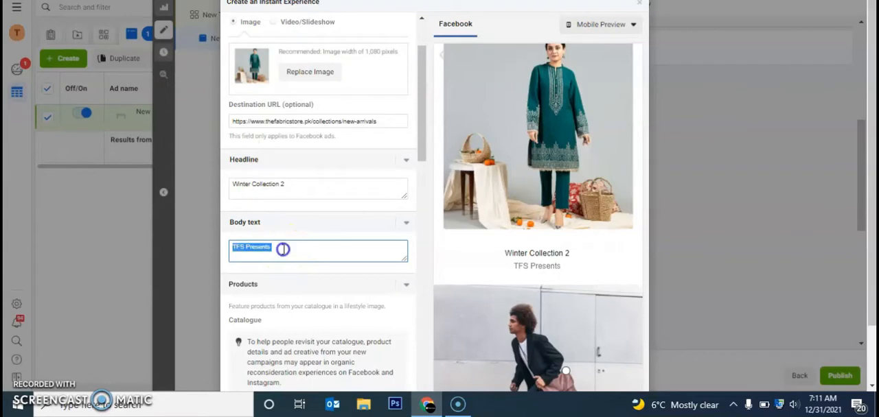
text(https://www.thefabricstore.pk/collections/new-arrivals)
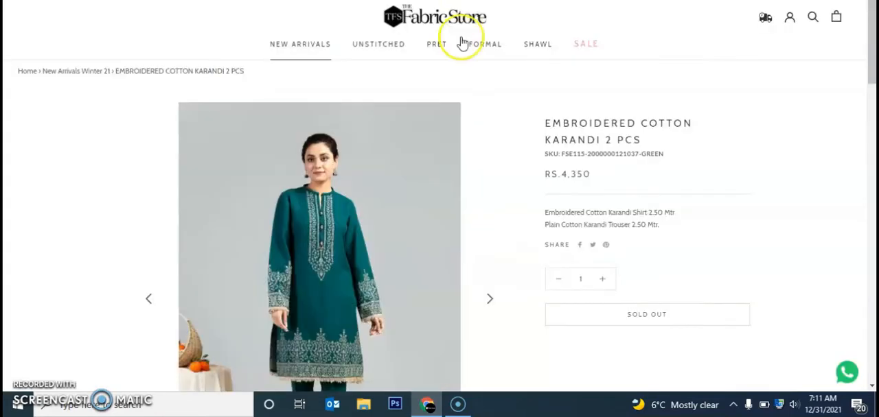
- Copy the green outfit's shirt and trouser description from the product page and replace the body text with it
click(545, 215)
drag(544, 215, 675, 232)
right_click(611, 224)
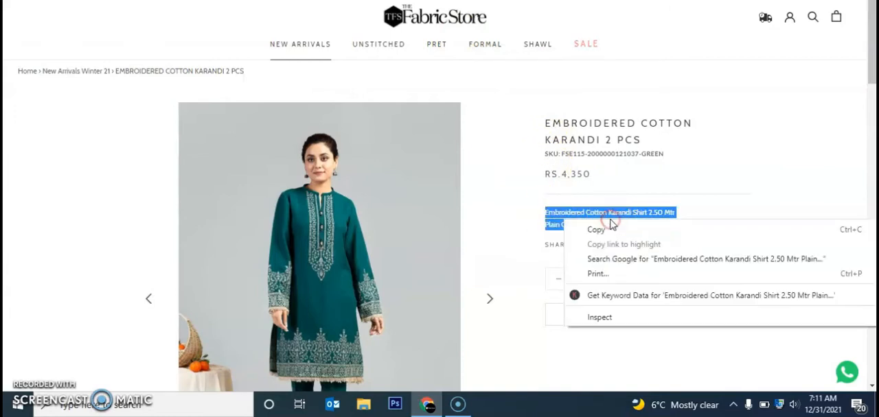
click(611, 229)
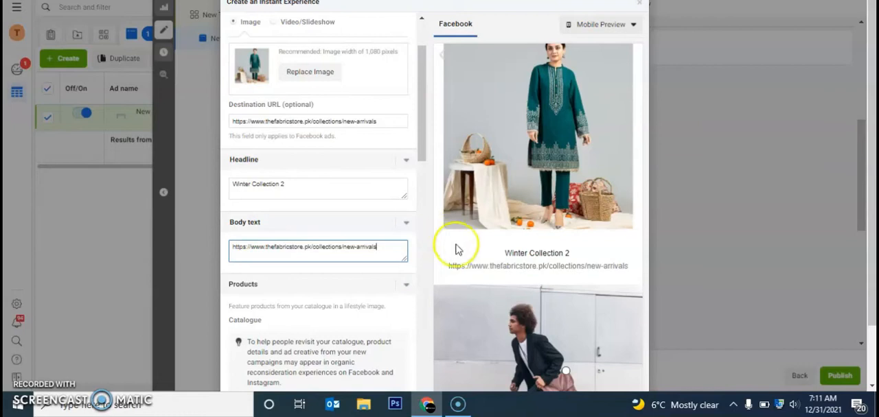
drag(389, 248, 239, 248)
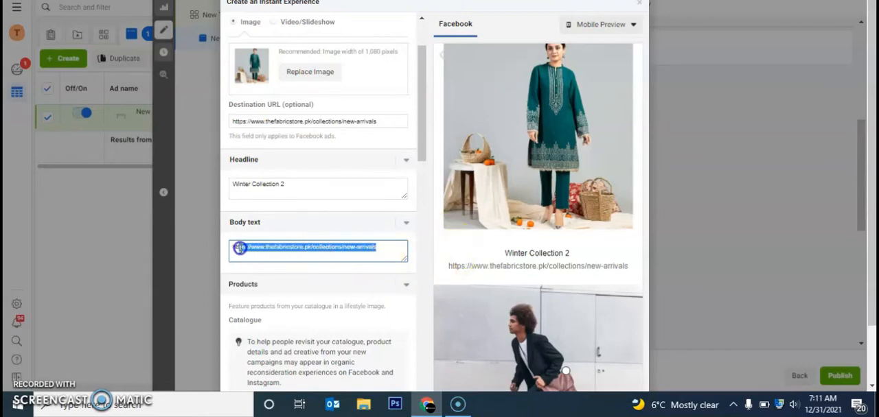
key(ctrl+v)
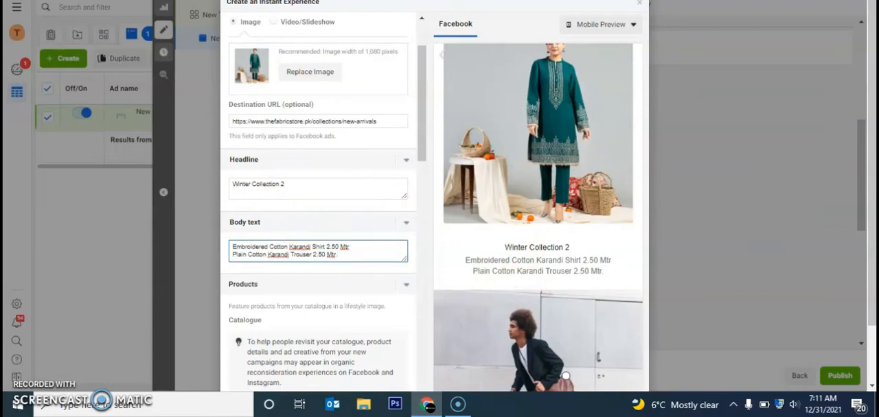
- Replace the headline with the product title "EMBROIDERED COTTON KARANDI 2 PCS" copied from the store page
key(alt+Tab)
drag(640, 141, 538, 128)
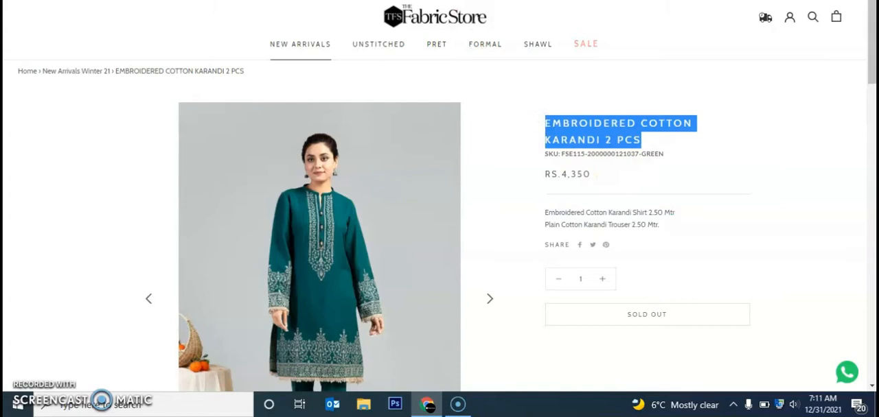
key(alt+Tab)
triple_click(348, 187)
key(ctrl+v)
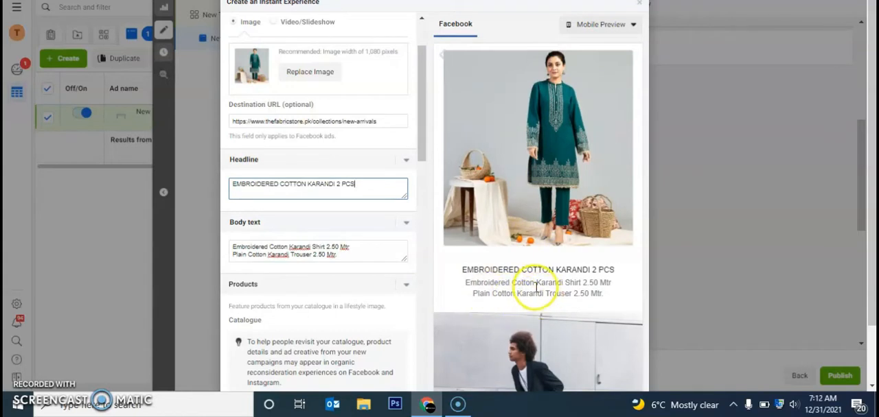
- Change the Instant Experience headline back to "Winter Collection 2"
drag(423, 116, 423, 117)
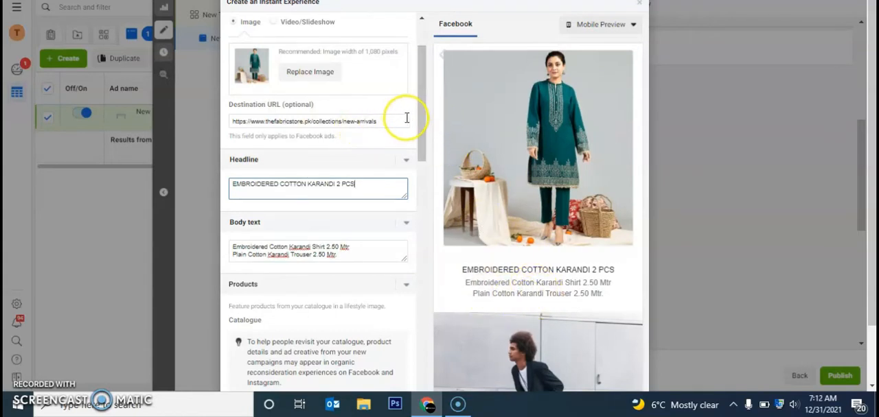
drag(420, 128, 429, 184)
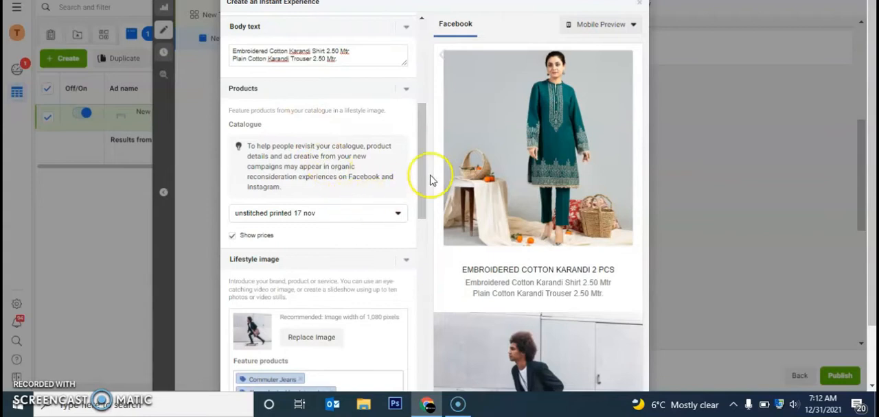
drag(419, 177, 423, 130)
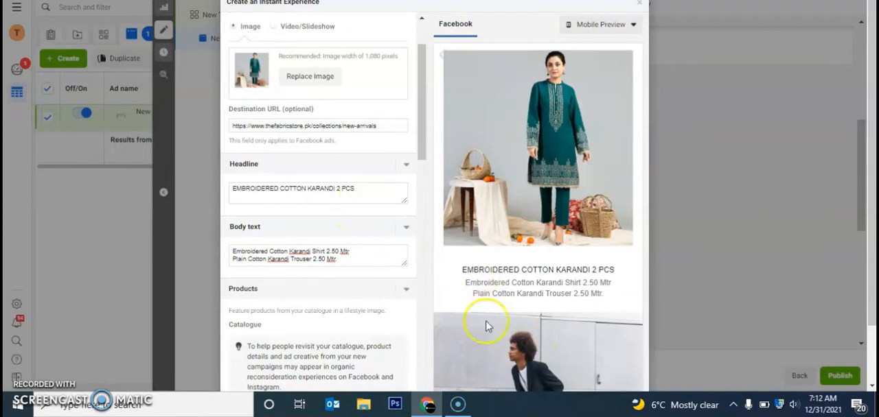
drag(360, 190, 236, 186)
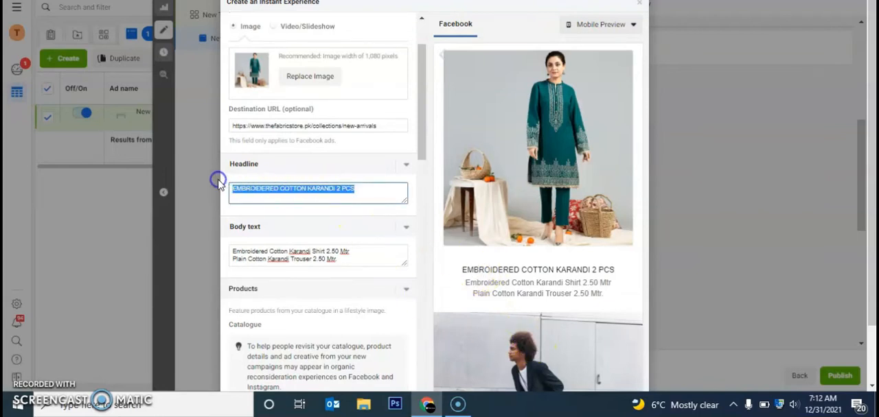
text(Winter Collection 2)
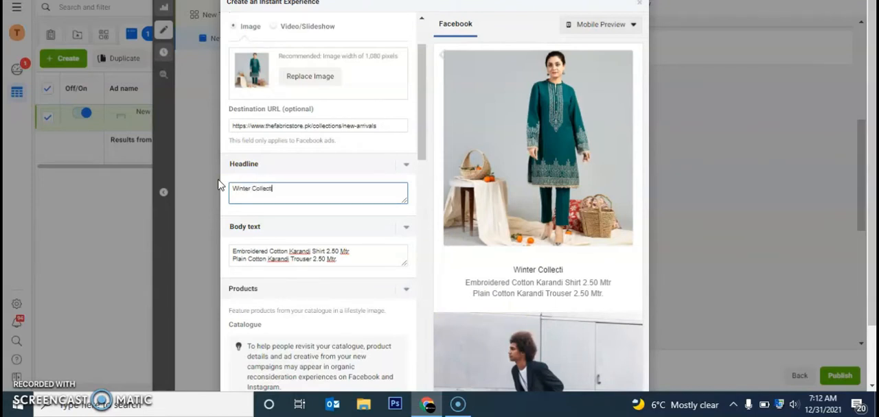
- Replace the Instant Experience's body text with "TFS presents"
triple_click(351, 259)
drag(348, 259, 302, 263)
click(236, 253)
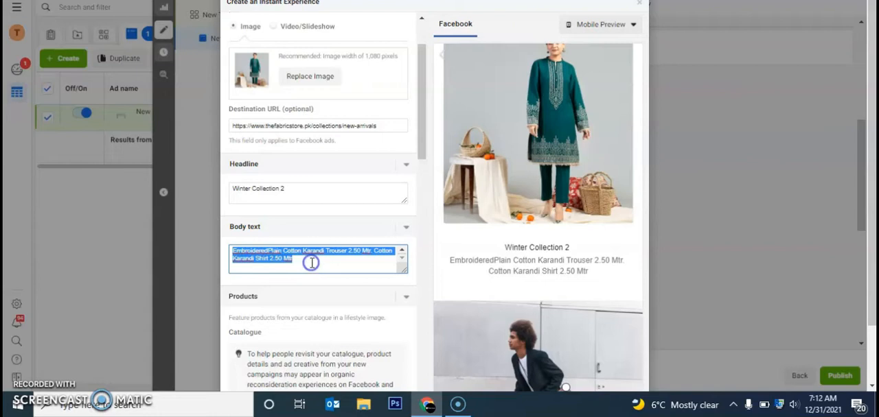
text(TFS)
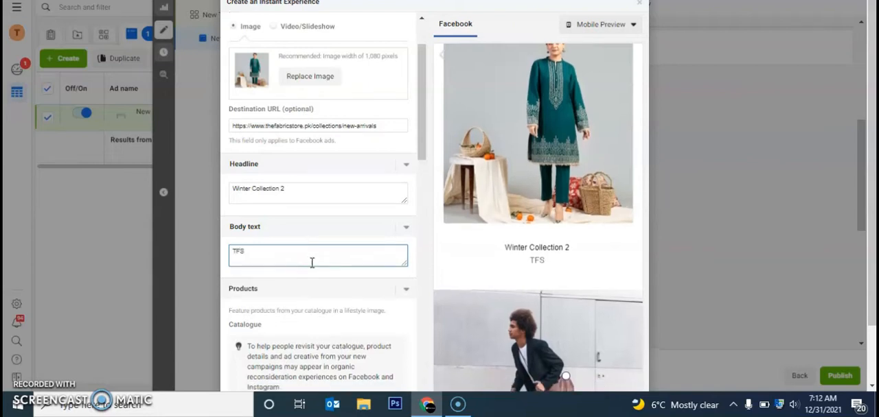
text( presents)
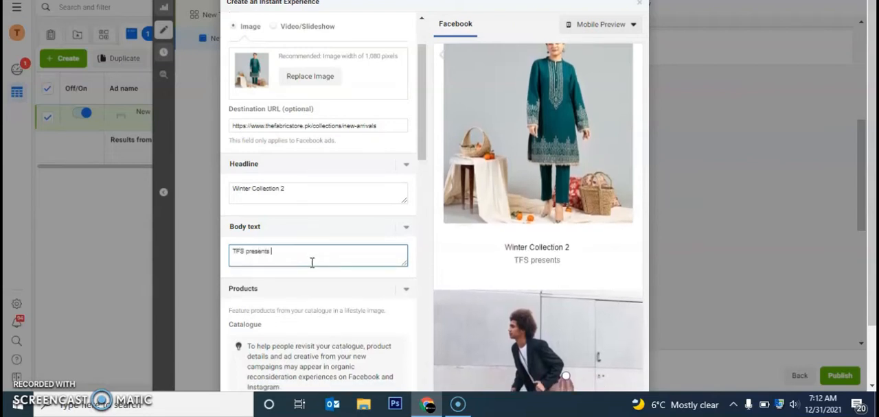
- Change the product catalogue to "new arrivals all" and accept the removal of the products already added
click(419, 152)
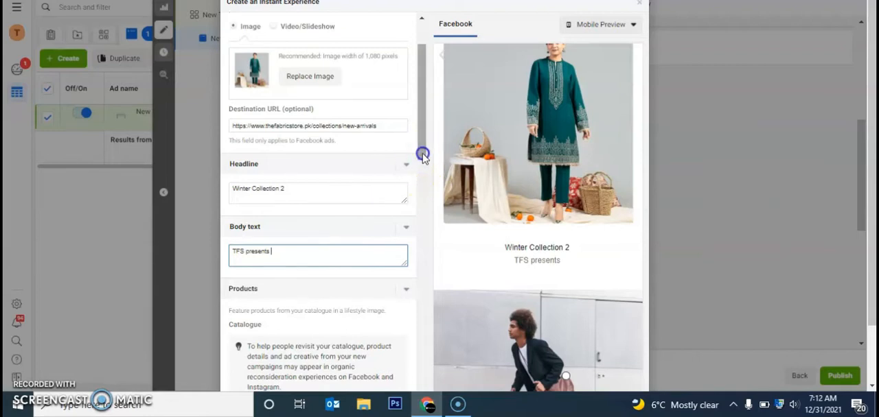
drag(423, 156, 426, 223)
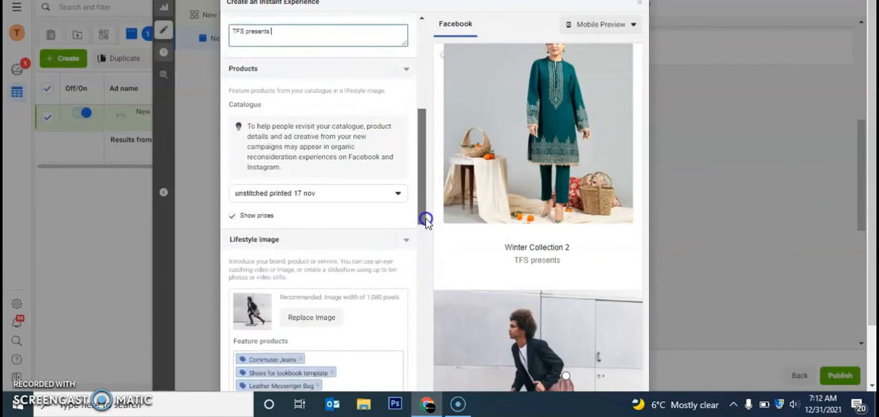
click(395, 195)
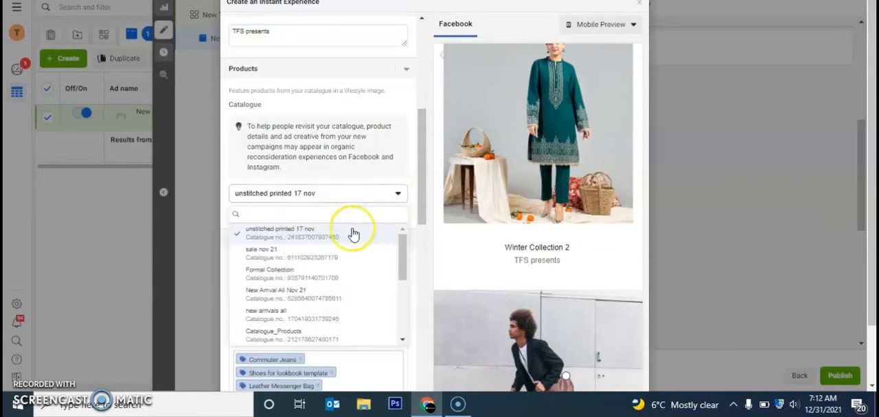
click(338, 316)
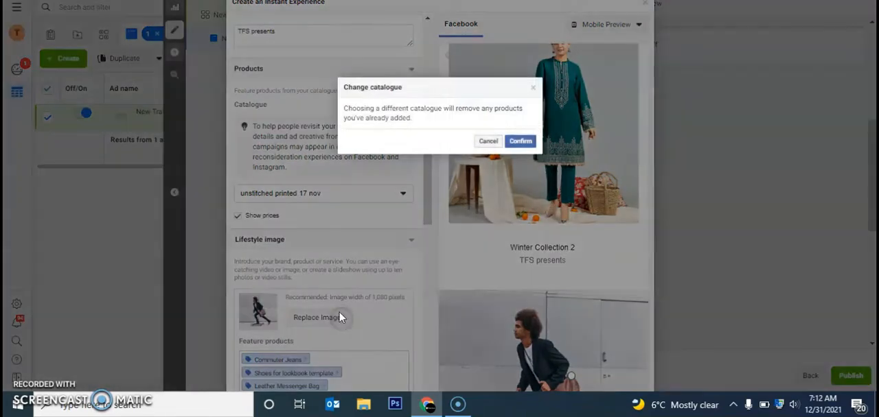
click(520, 141)
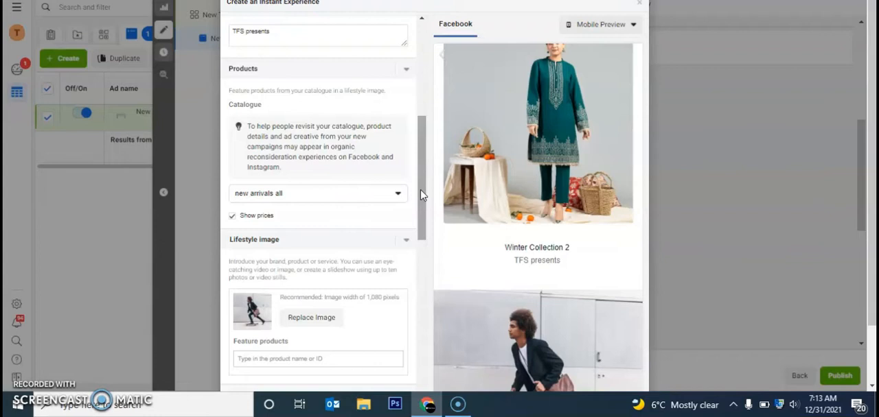
- Replace the first lifestyle image with the untitled 600 × 600 account image of the black outfit
drag(421, 195, 426, 249)
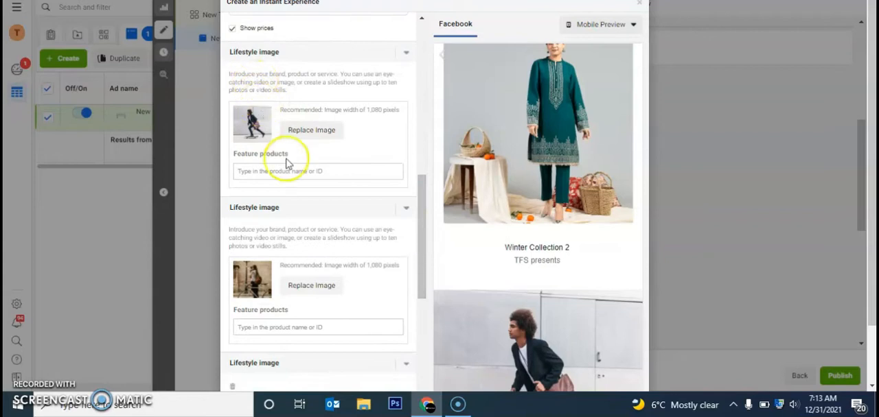
click(306, 130)
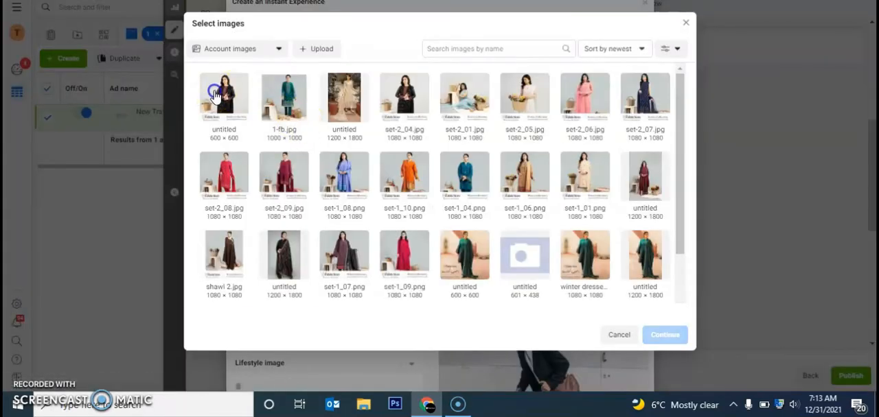
click(215, 95)
click(655, 334)
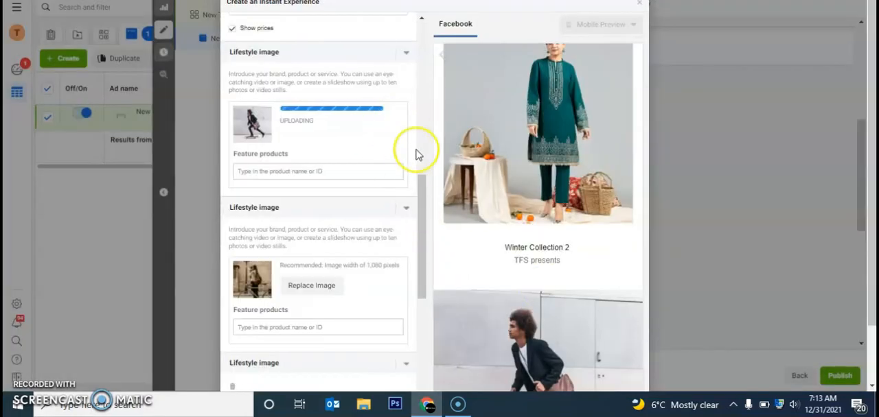
drag(418, 212, 409, 125)
scroll(556, 138, down, 2)
drag(422, 160, 430, 247)
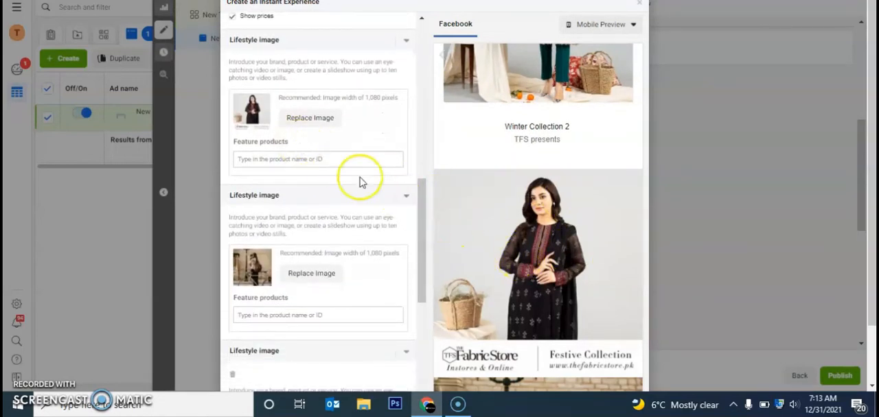
- Search the products for "karand" and feature the red Embroidered Cotton Karandi 2Pcs on the first lifestyle image
drag(419, 232, 419, 243)
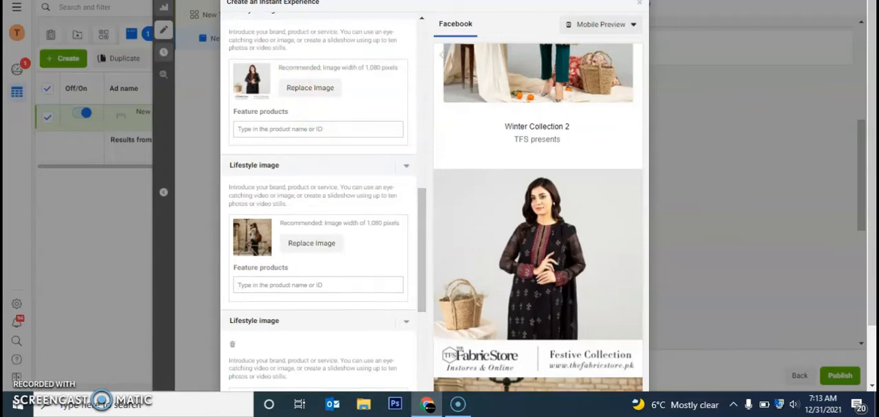
key(ctrl+Tab)
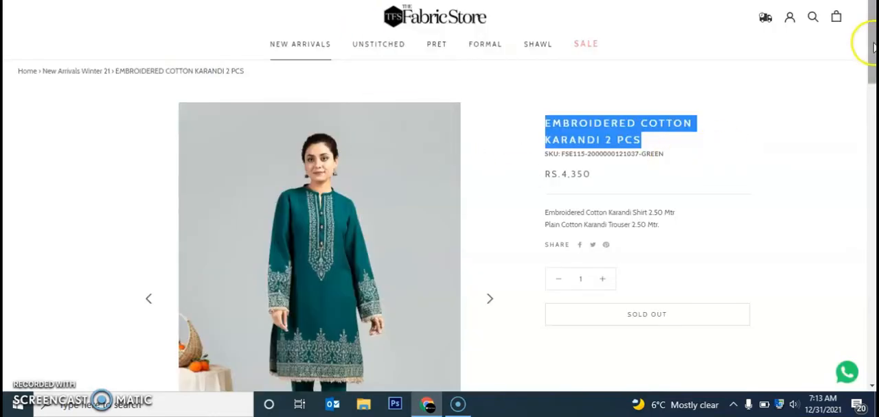
key(ctrl+shift+Tab)
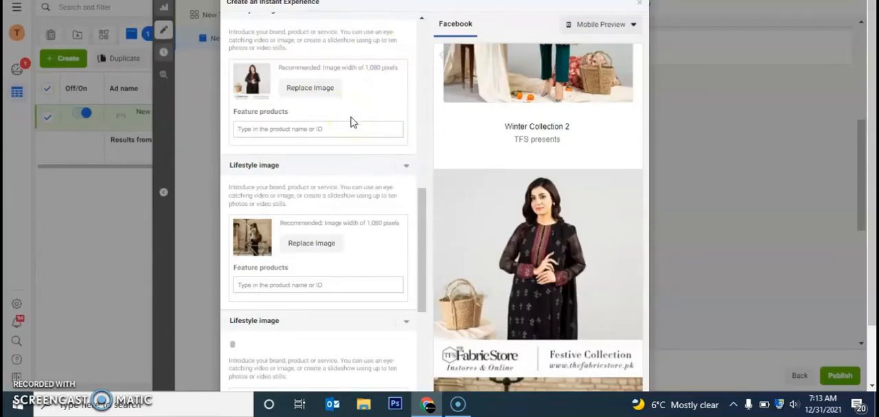
text(d)
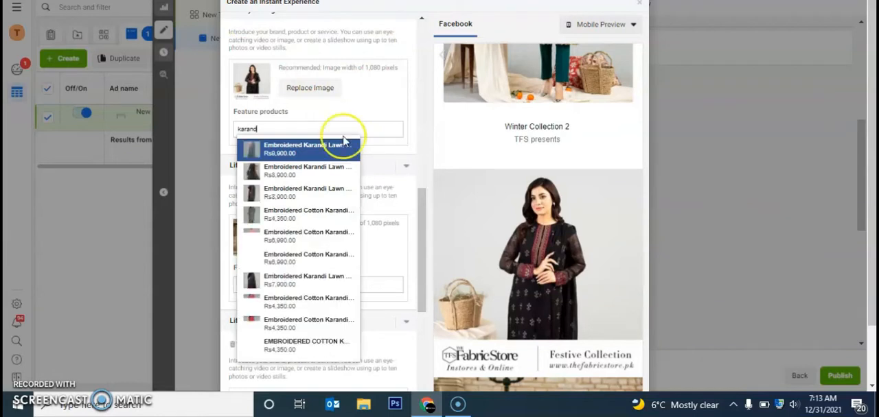
click(330, 334)
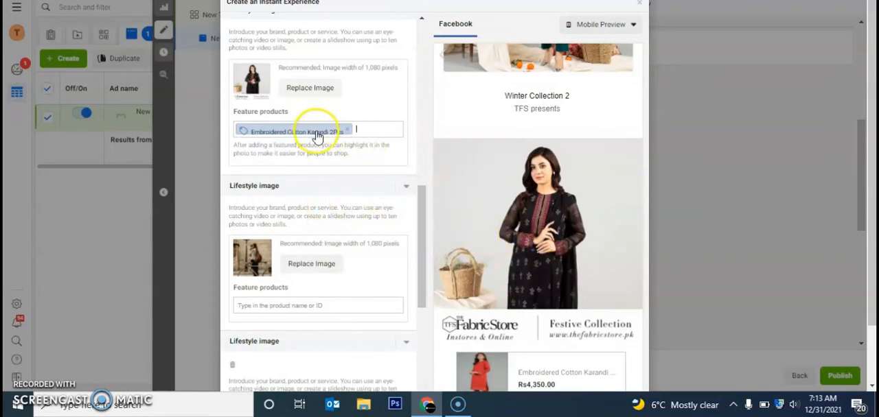
- Replace the second lifestyle image with the account image set-2_06.jpg
scroll(873, 278, down, 1)
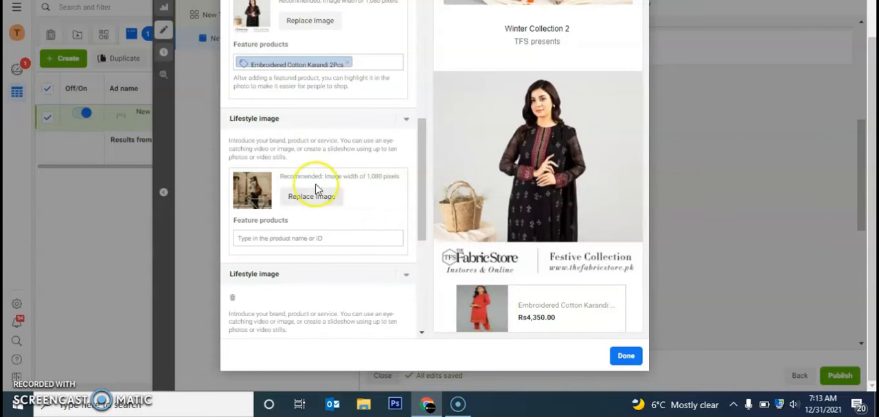
click(317, 198)
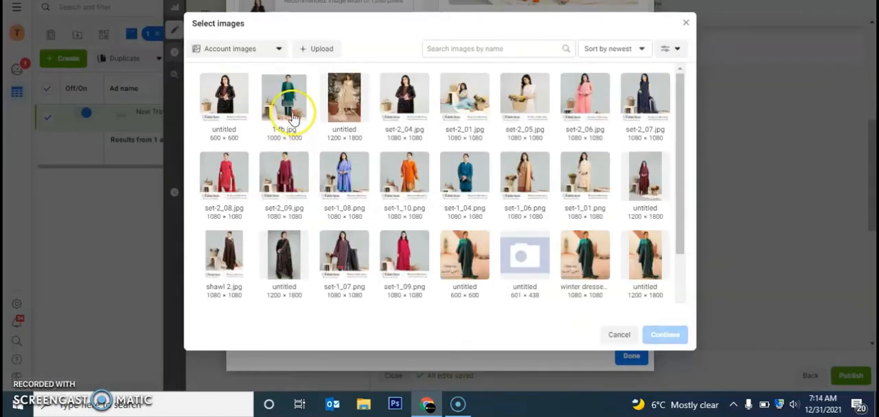
click(576, 96)
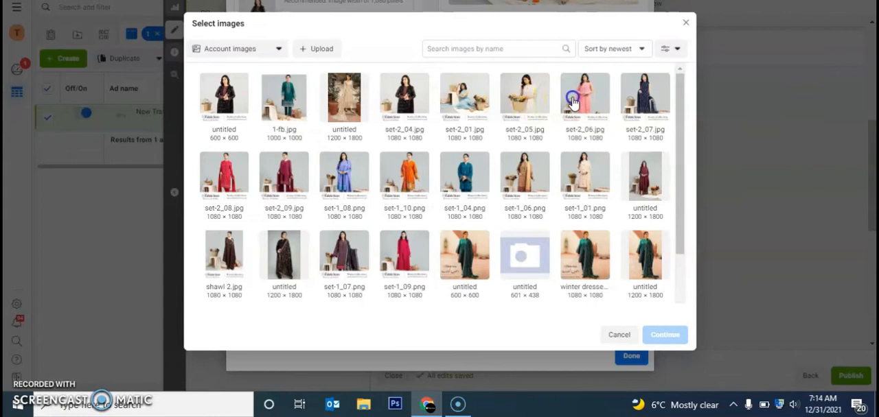
click(645, 342)
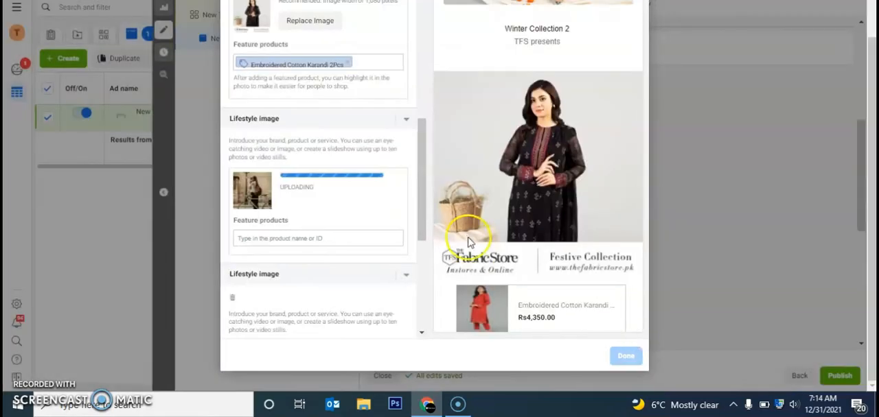
- Feature the orange Printed Khaddar 2 Pcs product on the second lifestyle image
click(336, 237)
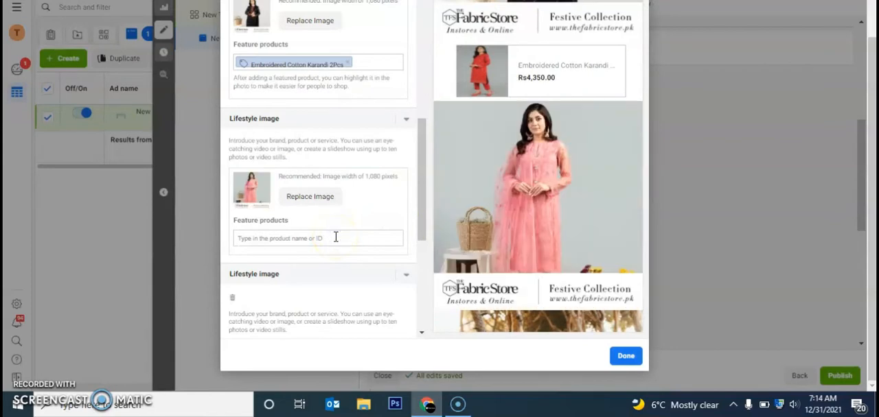
text(khadda)
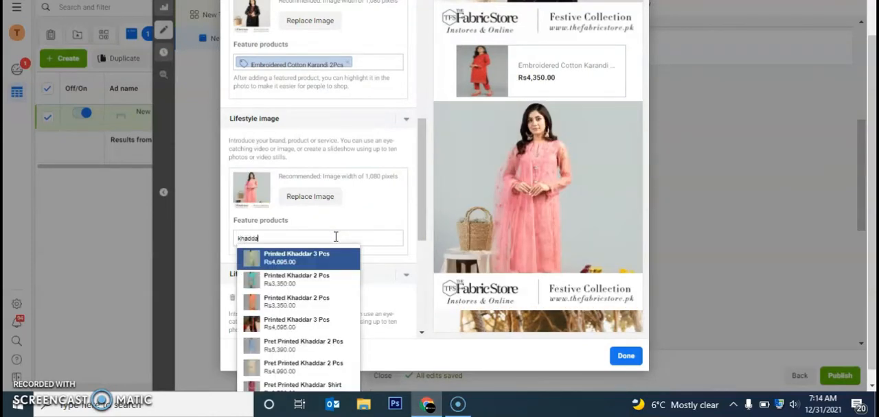
click(294, 302)
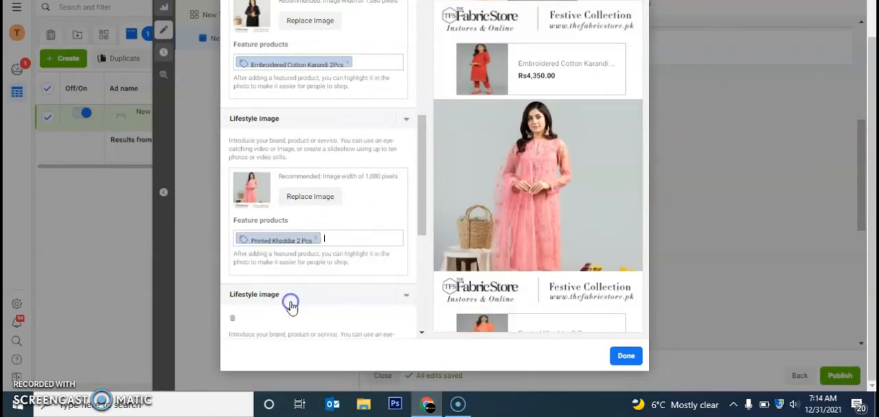
- Replace the third lifestyle image with the account image set-2_09.jpg
drag(419, 178, 426, 234)
click(312, 211)
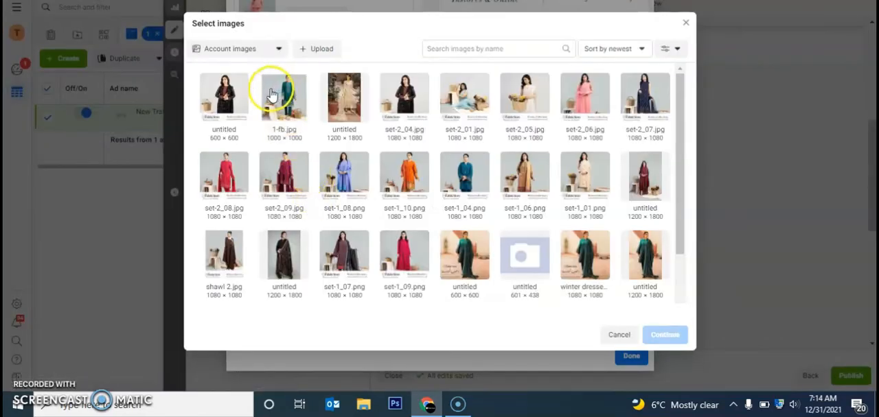
click(284, 173)
click(664, 335)
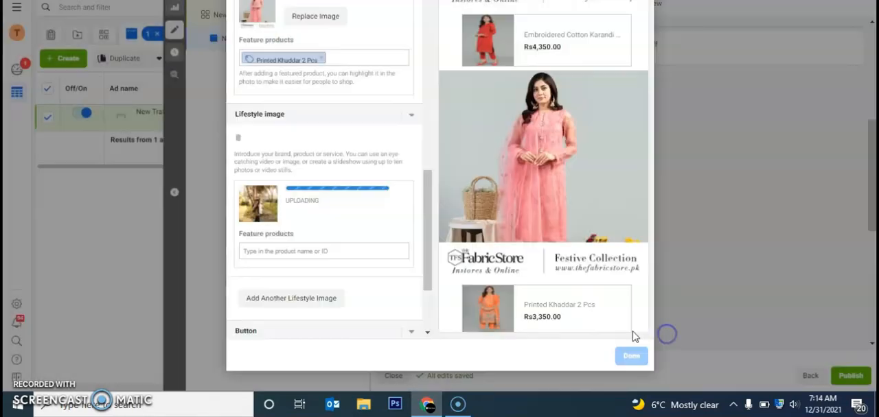
- Search for "kara" and feature the green Embroidered Cotton Karandi 2Pcs on the third lifestyle image
click(324, 247)
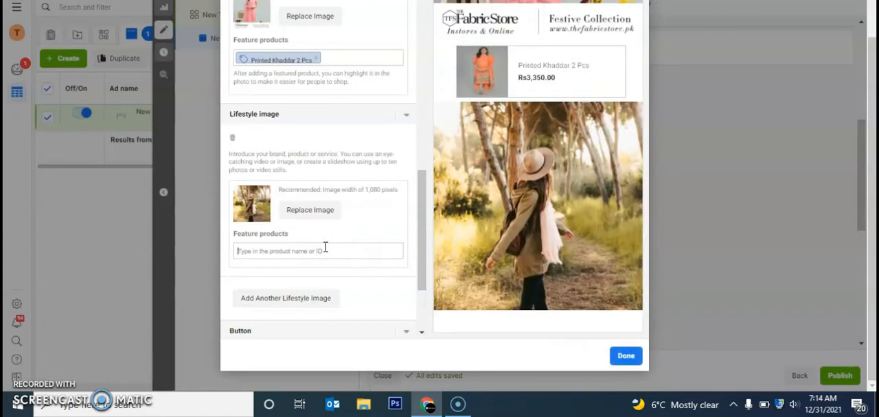
text(kara)
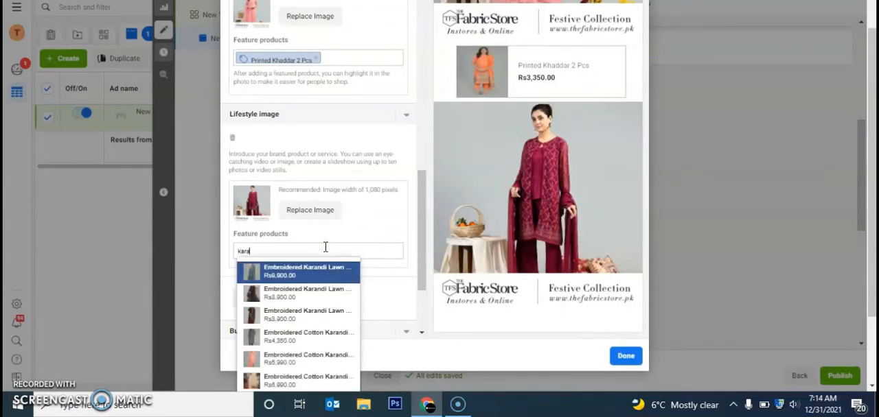
click(300, 336)
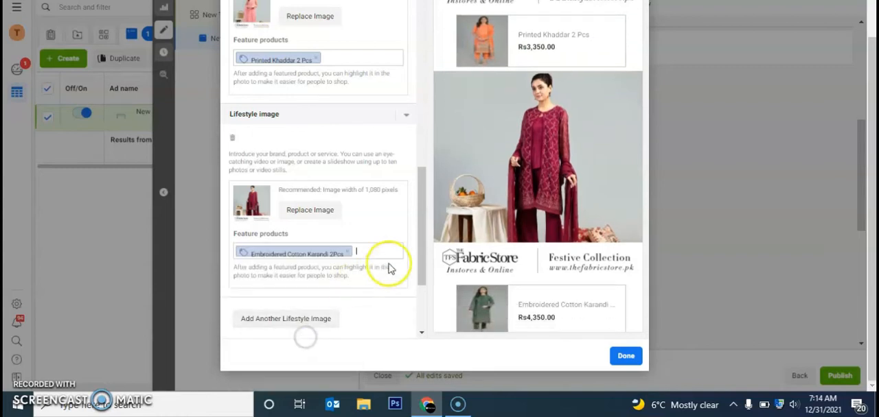
- Add a fourth lifestyle image section using the account image set-1_08.png
drag(422, 254, 420, 295)
click(256, 182)
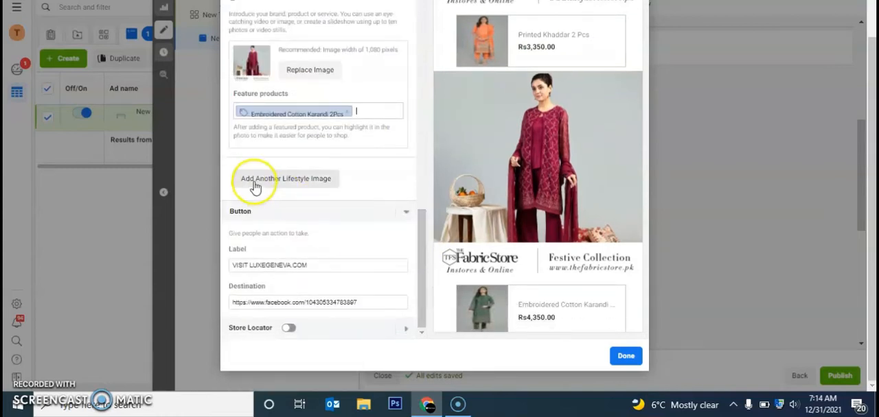
click(298, 262)
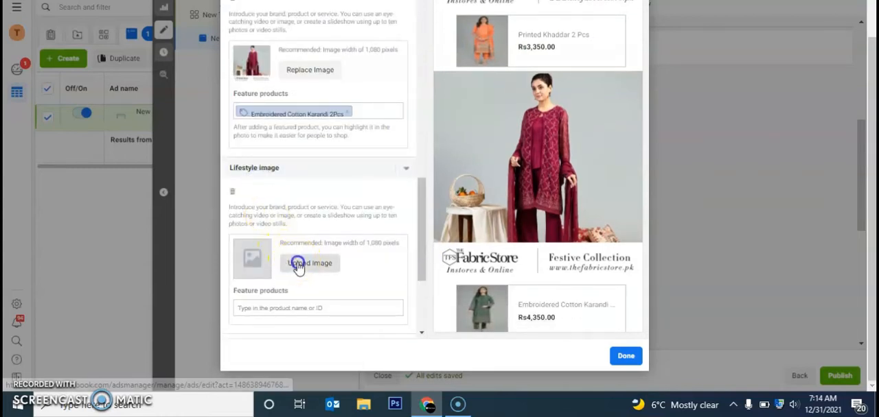
click(343, 180)
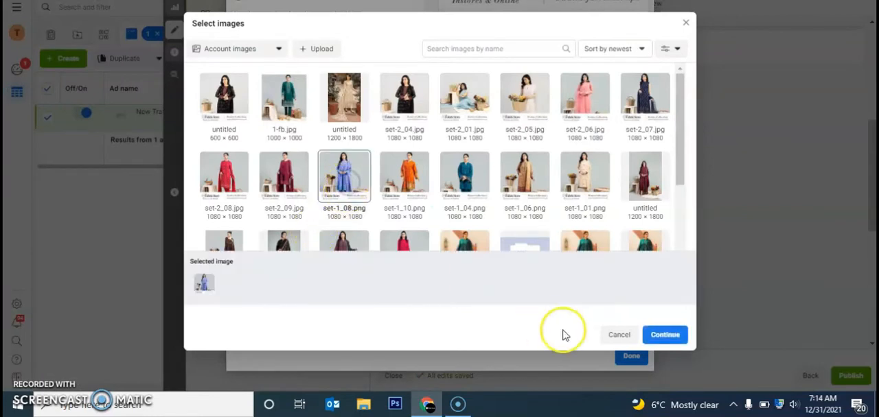
click(665, 336)
- Search for "karand" and feature the cream Embroidered Cotton Karandi 3Pcs on the fourth lifestyle image
drag(414, 251, 424, 295)
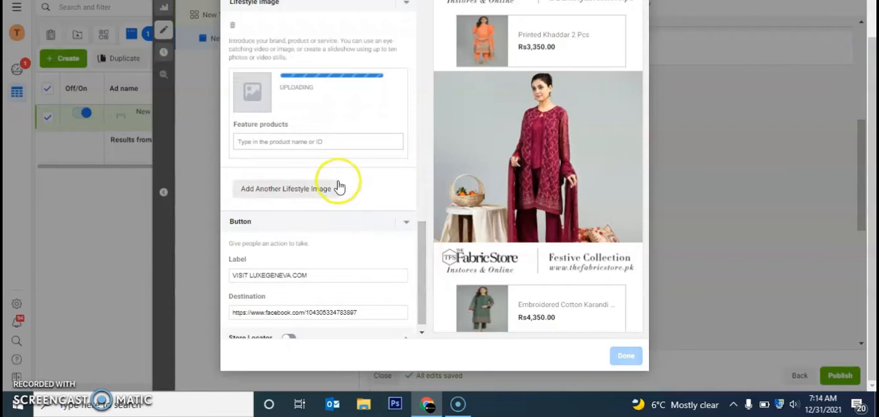
click(319, 140)
text(karand)
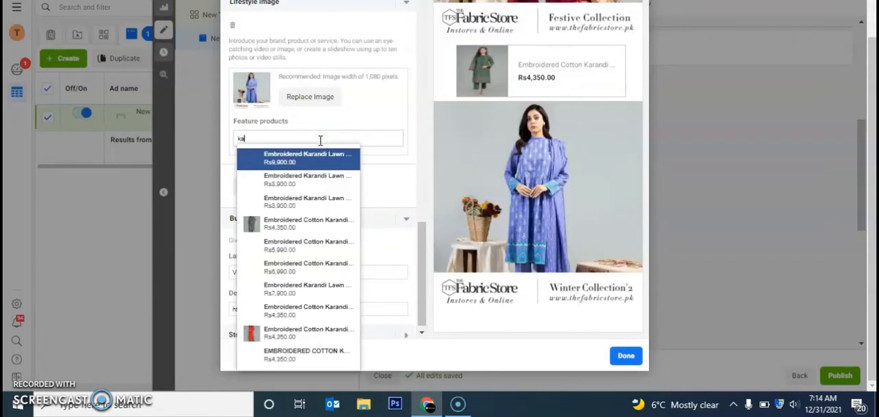
click(281, 247)
scroll(418, 241, down, 1)
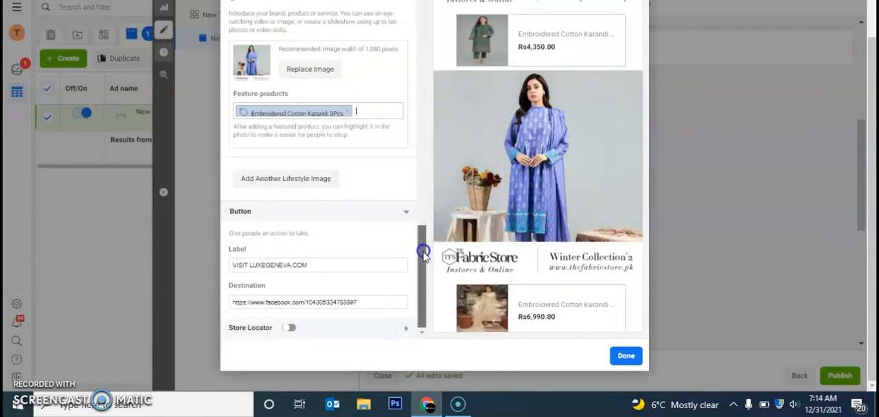
- Change the label of the Instant Experience's closing button to "Shop Now"
double_click(345, 269)
triple_click(345, 269)
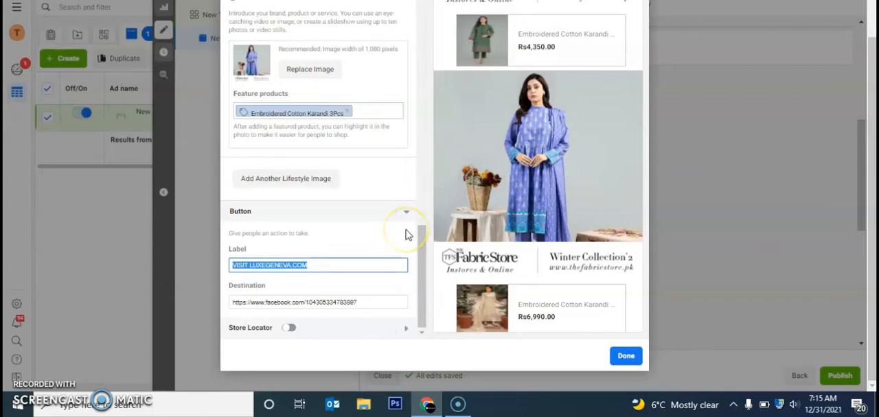
text(Shop Now)
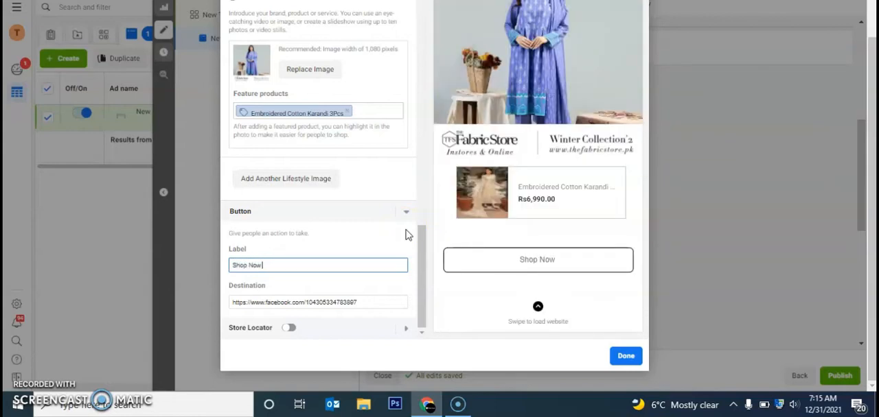
triple_click(377, 302)
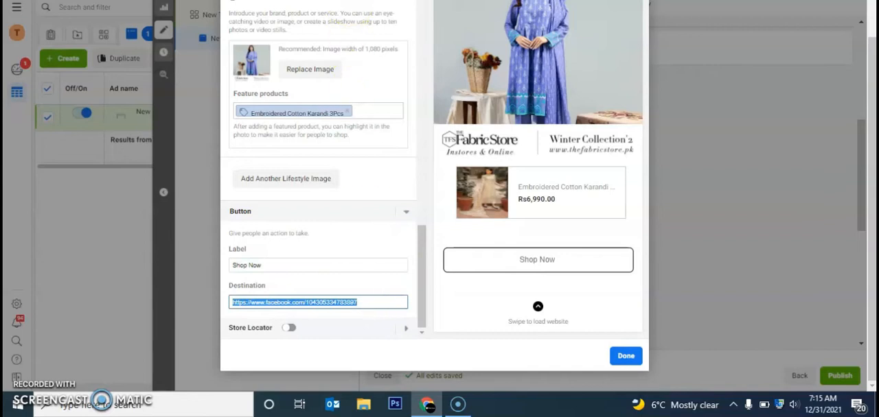
key(ctrl+Tab)
key(ctrl+l)
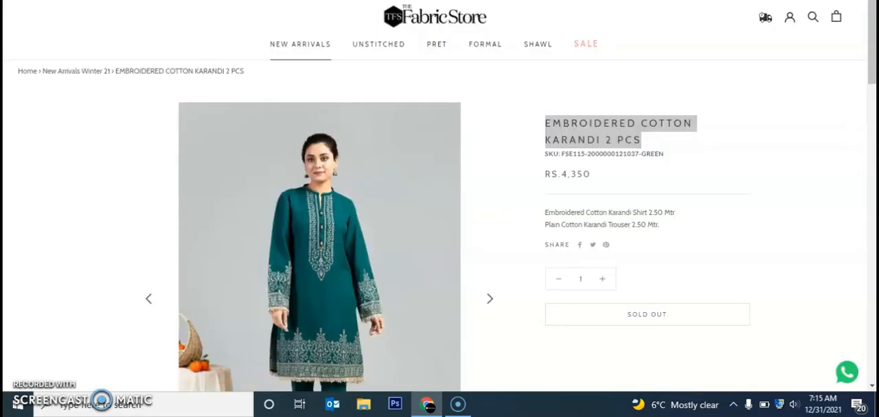
click(415, 29)
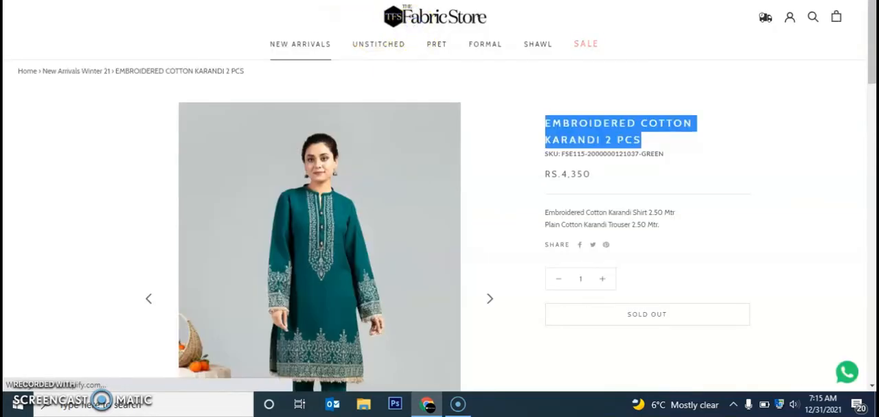
key(ctrl+shift+Tab)
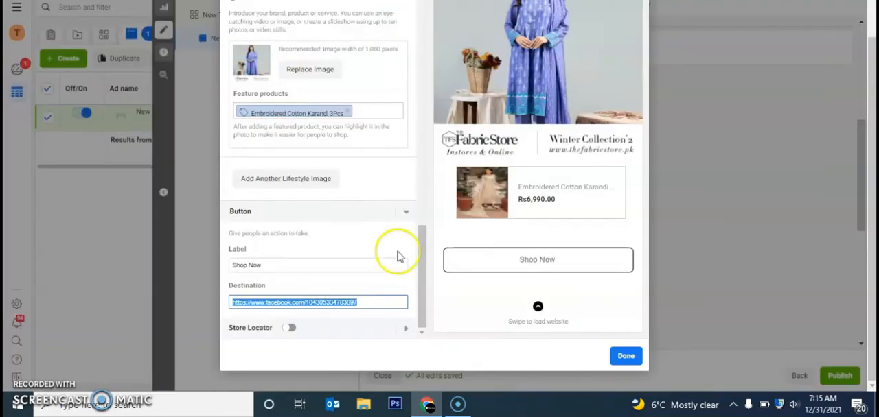
text(https://www.thefabricstore.pk/)
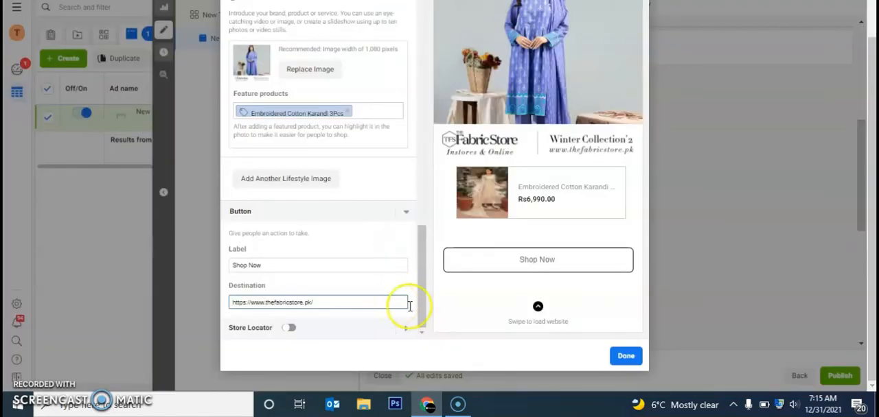
click(626, 357)
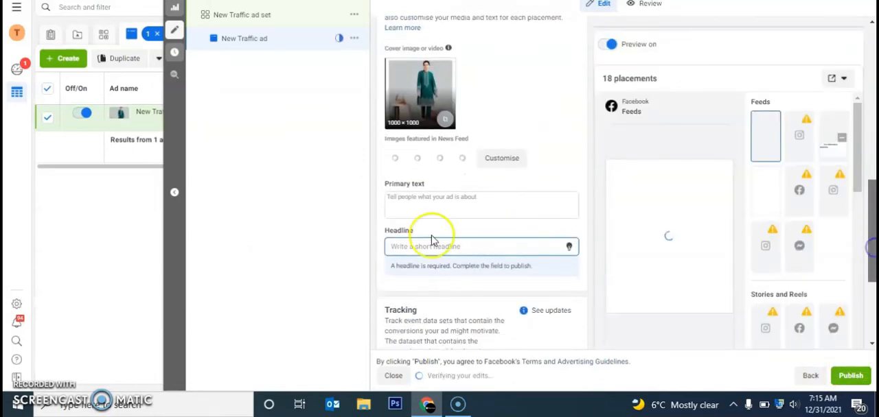
- Enter "TFS Presents" as the ad's primary text and fill in the headline beginning "winter collec"
click(419, 204)
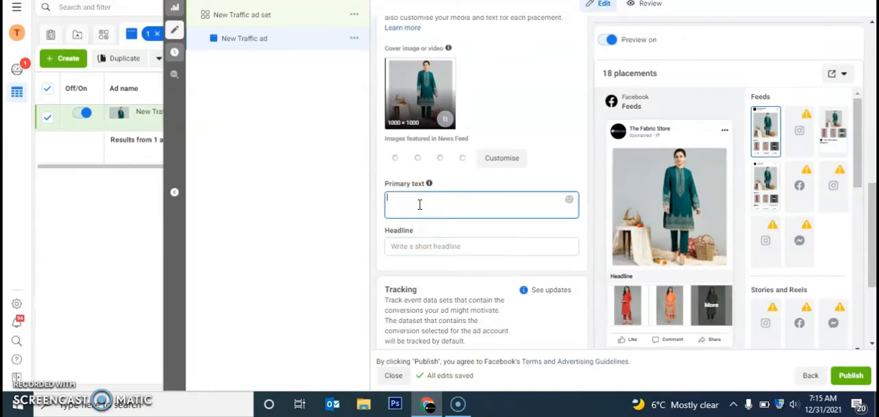
text(TFS Presents)
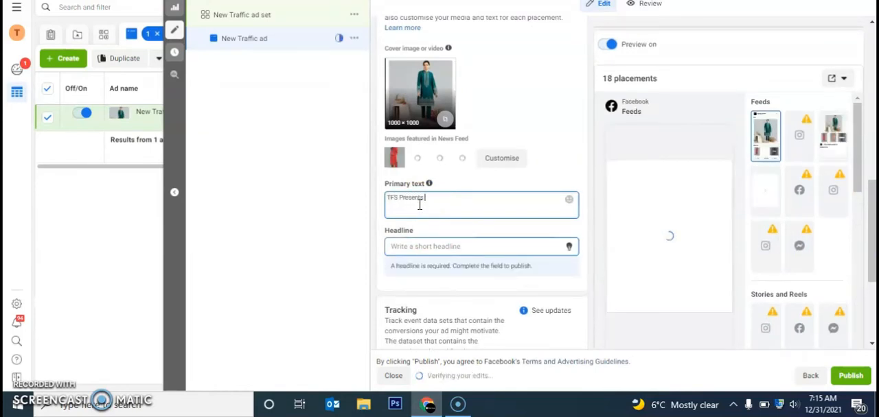
click(435, 246)
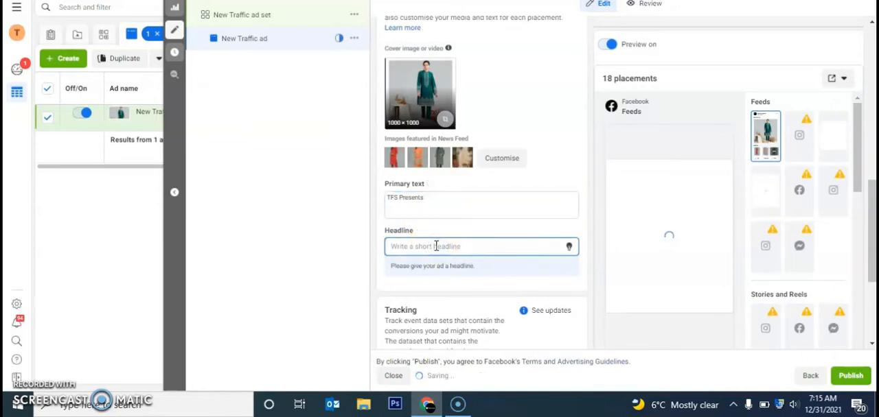
text(winter collection)
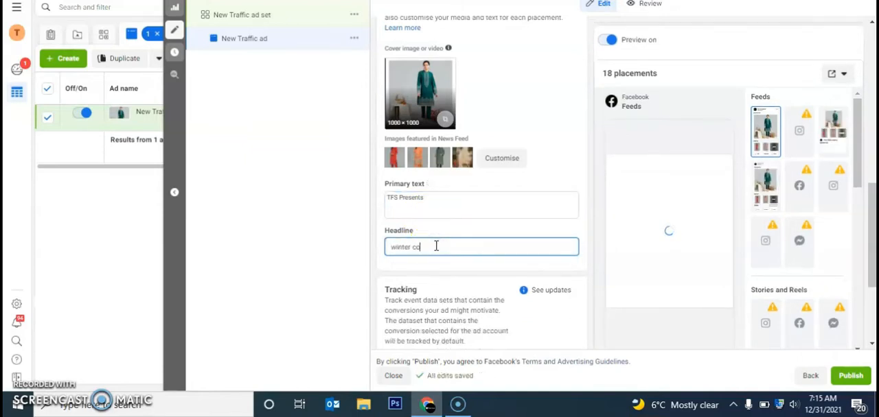
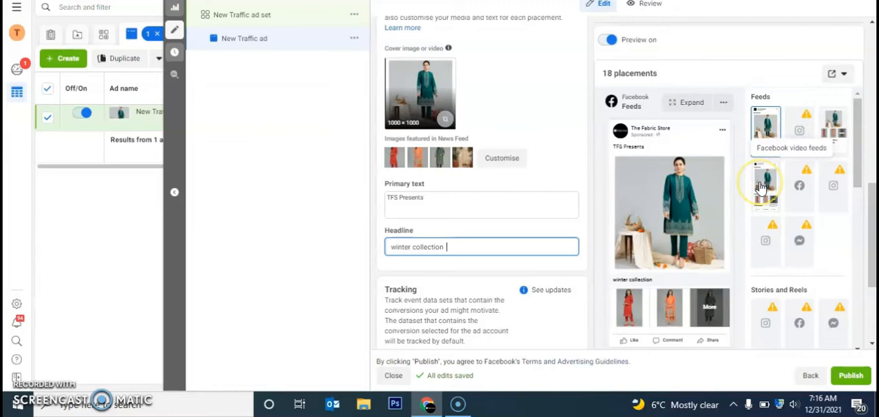
- Switch the New Traffic ad set to manual placements and limit its devices to Mobile by excluding Desktop
drag(859, 170, 826, 68)
scroll(851, 281, down, 5)
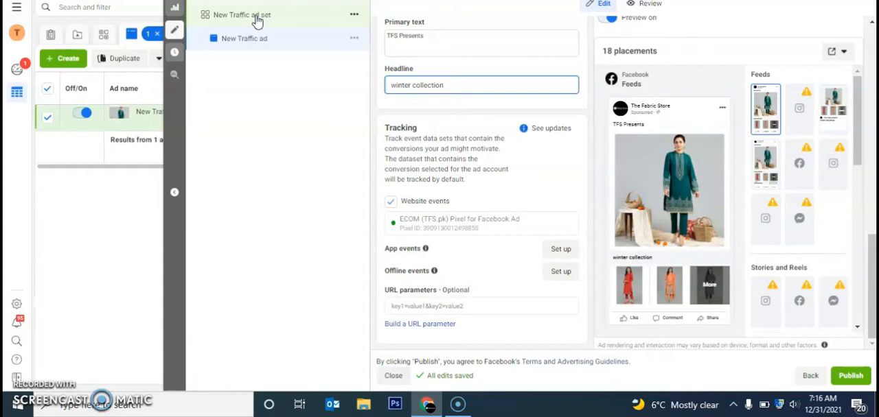
click(257, 21)
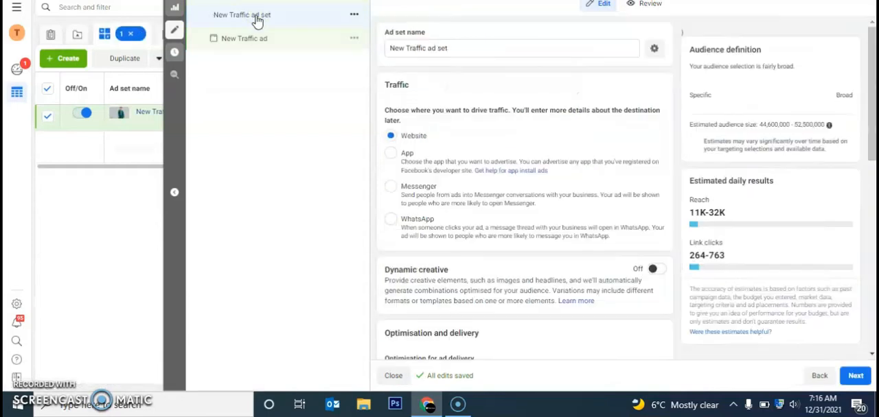
drag(873, 91, 863, 162)
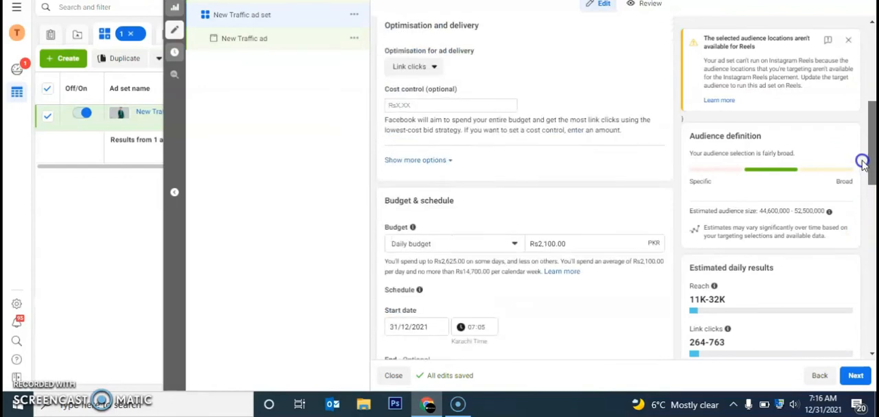
drag(873, 172, 871, 339)
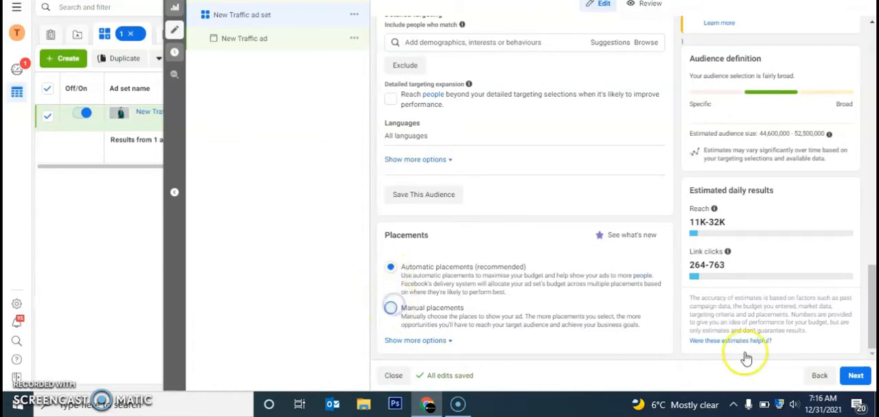
drag(873, 202, 870, 245)
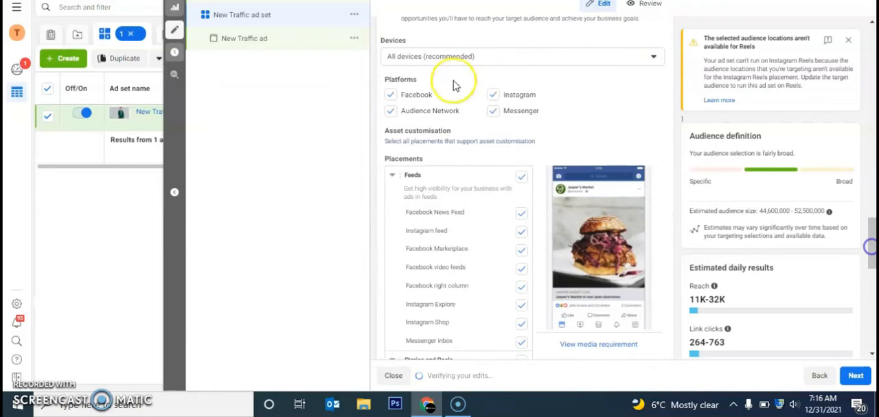
click(432, 56)
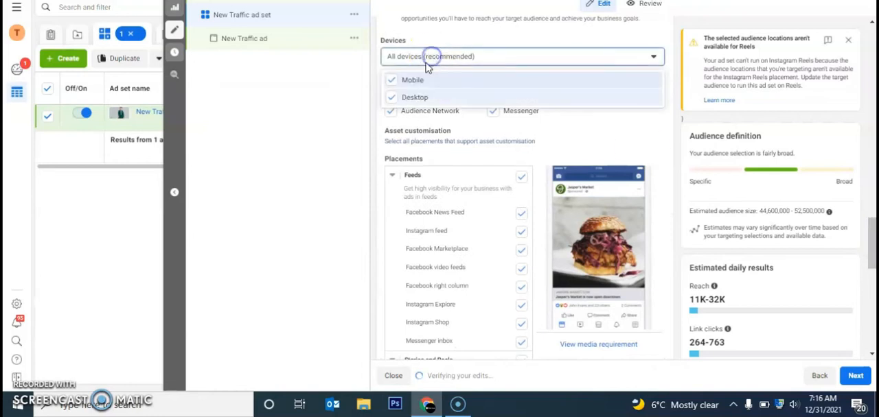
click(404, 98)
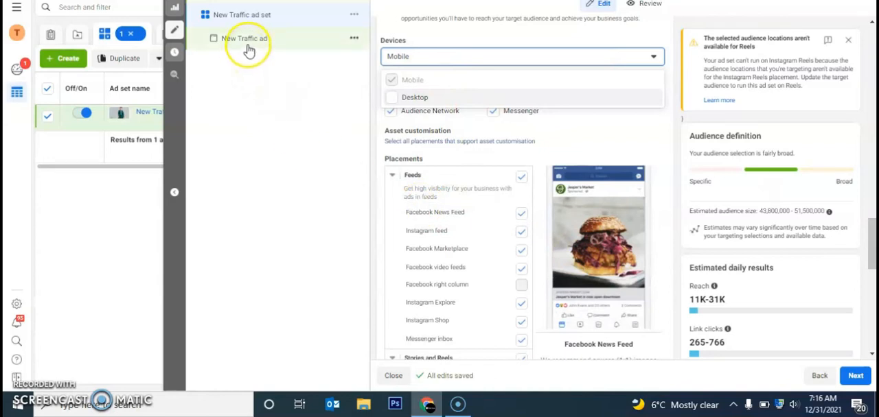
- Remove the Sell Products Instant Experience from the New Traffic ad and start a new one from the Customer acquisition template
click(249, 38)
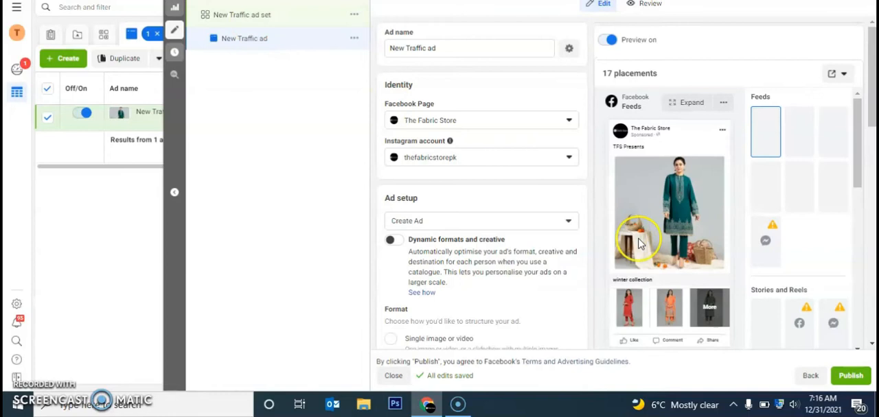
drag(872, 103, 872, 213)
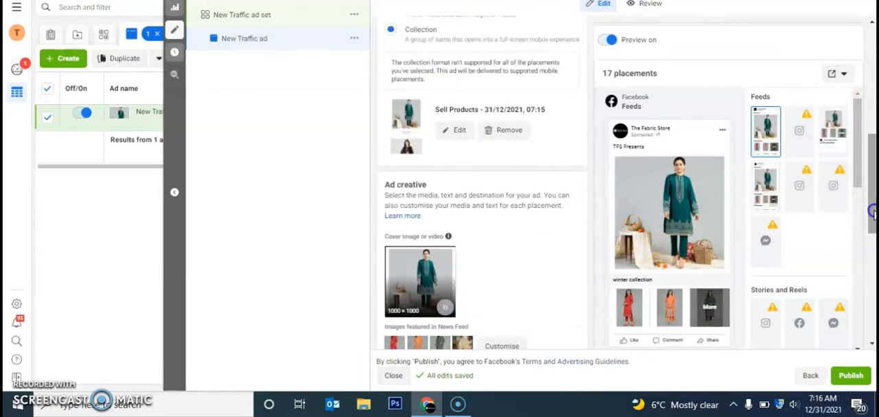
click(505, 130)
click(456, 111)
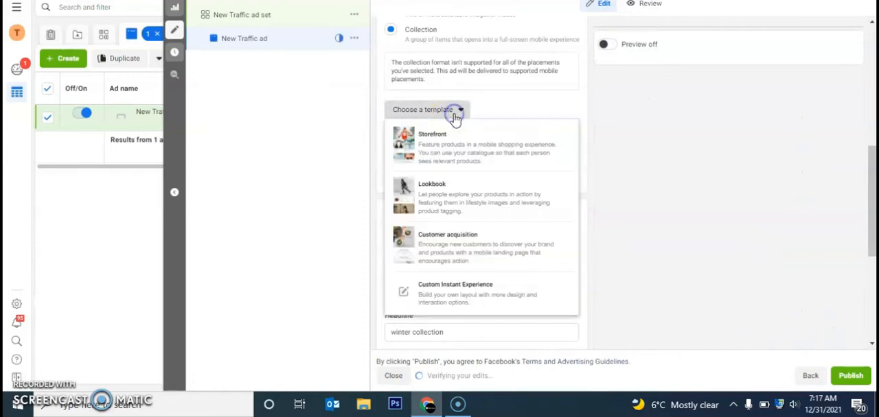
click(465, 240)
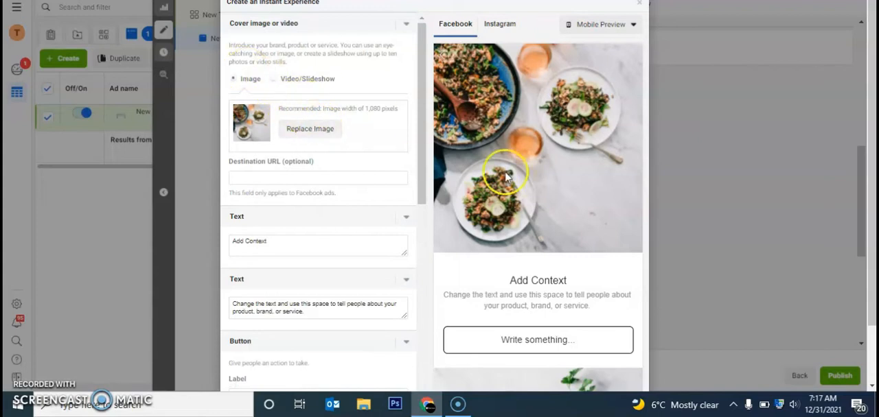
click(329, 141)
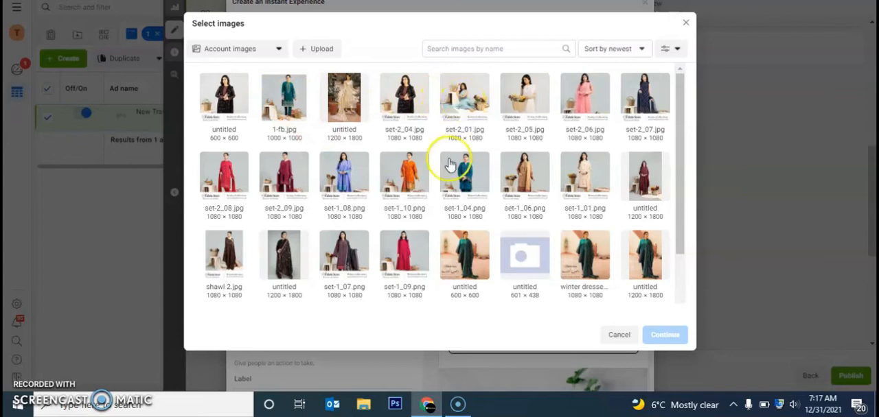
click(411, 180)
click(655, 335)
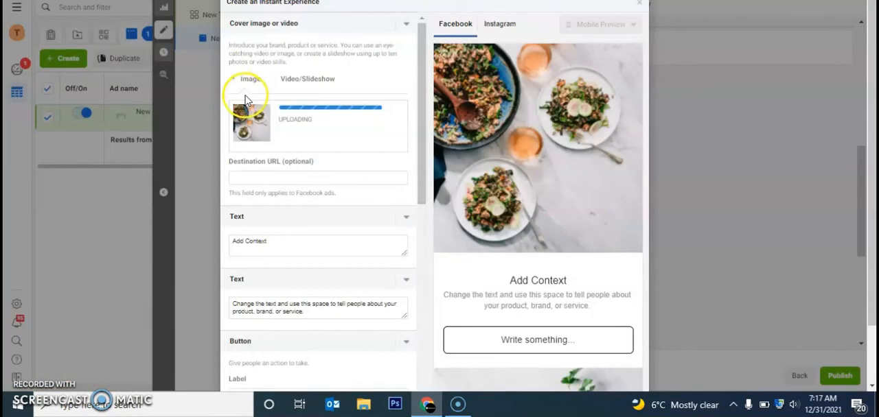
click(283, 178)
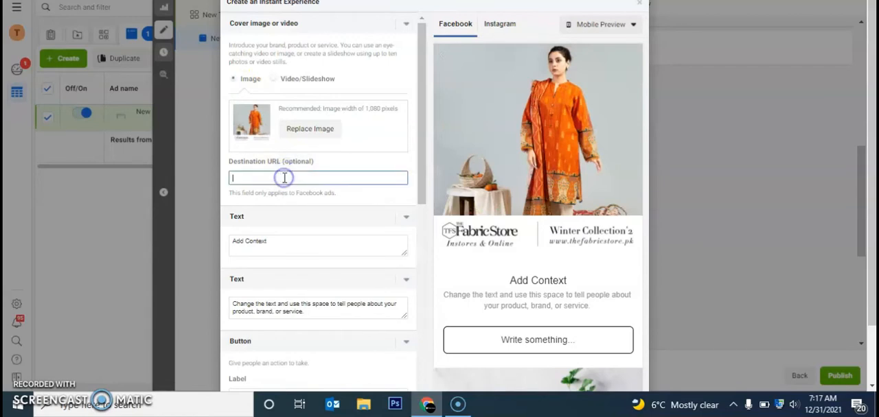
- Change the two text blocks below the cover image to "Winter Collection 2" and "TFS presents"
triple_click(277, 243)
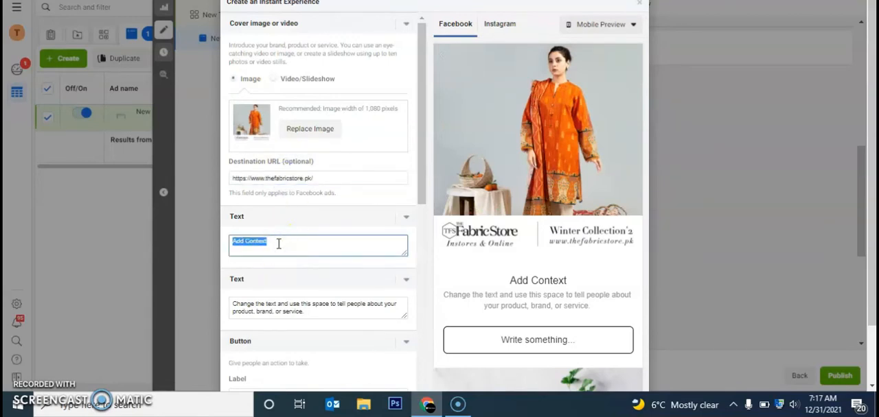
text(Winter )
text(C)
text(ion 2)
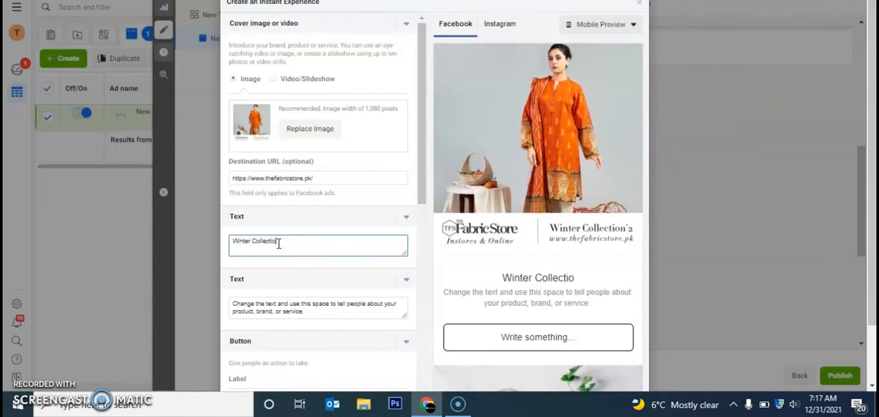
click(299, 316)
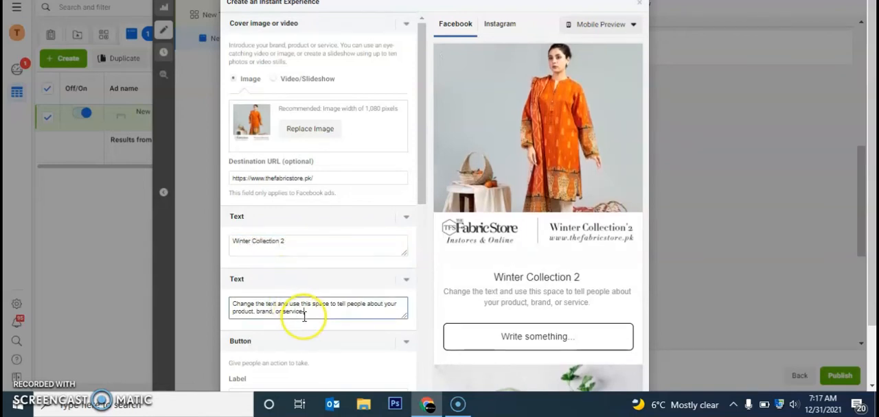
triple_click(304, 316)
text(TFS )
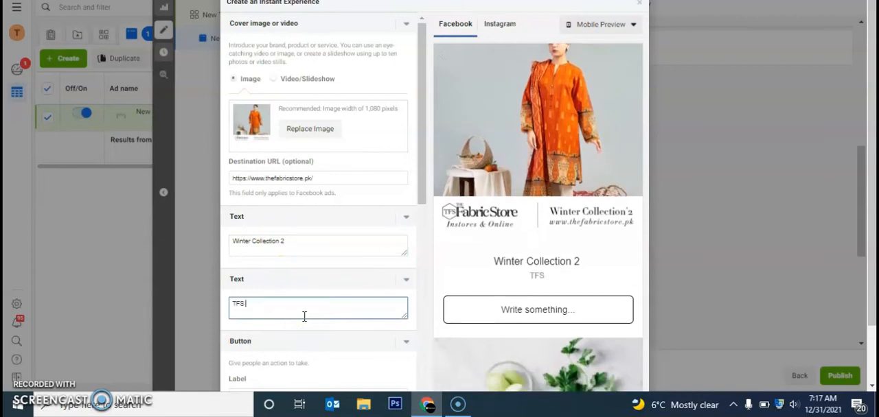
text(presents)
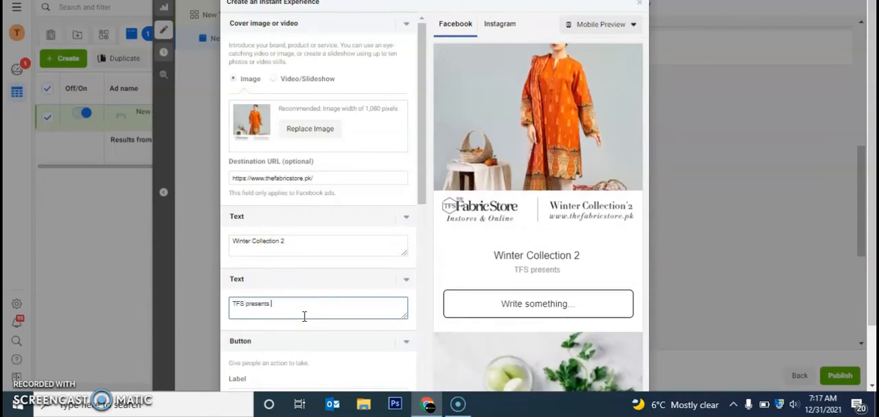
drag(419, 190, 435, 281)
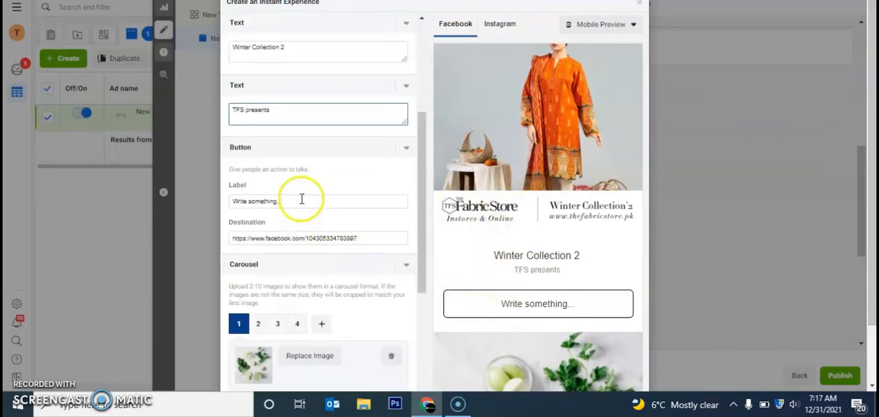
click(301, 199)
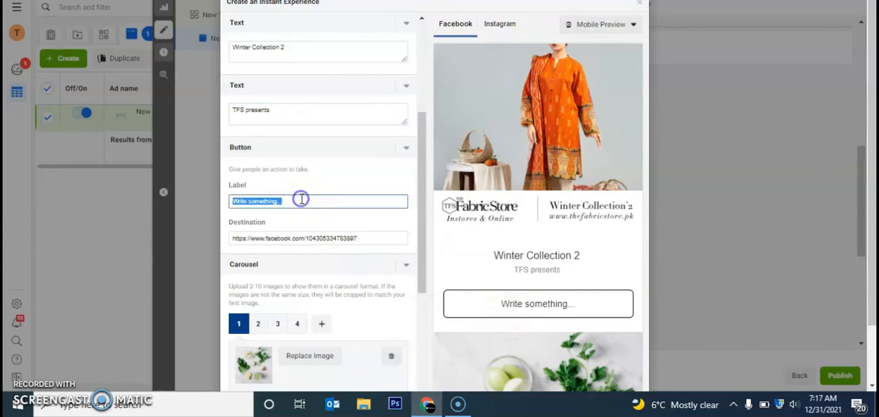
text(Buy Now)
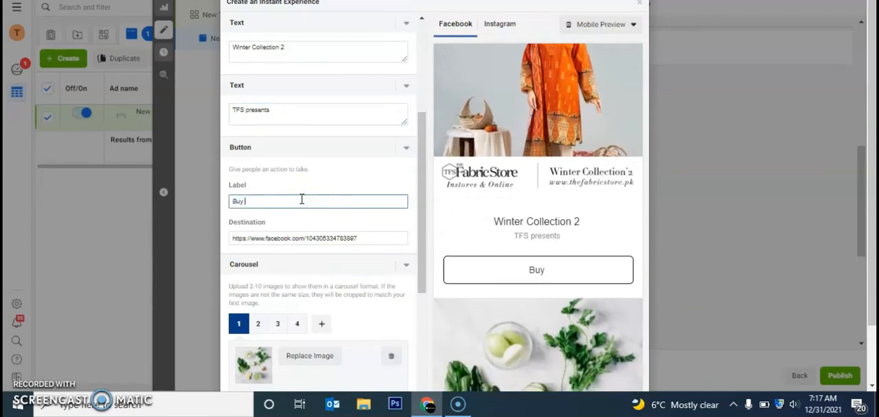
double_click(370, 241)
text(https://www.thefabricstore.pk/)
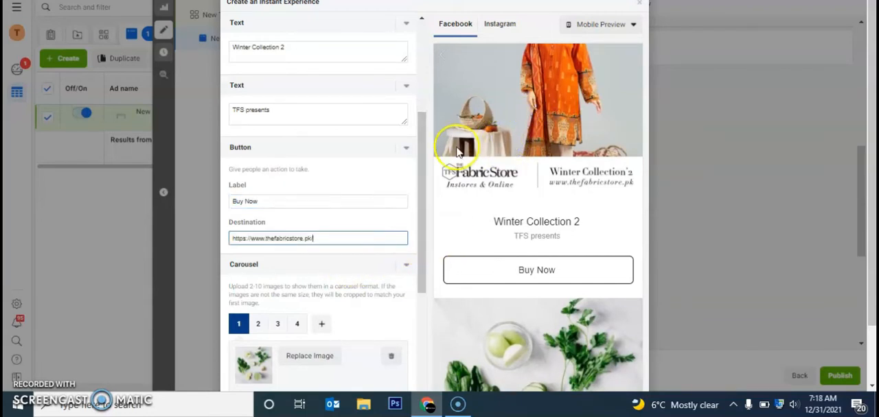
drag(424, 157, 418, 227)
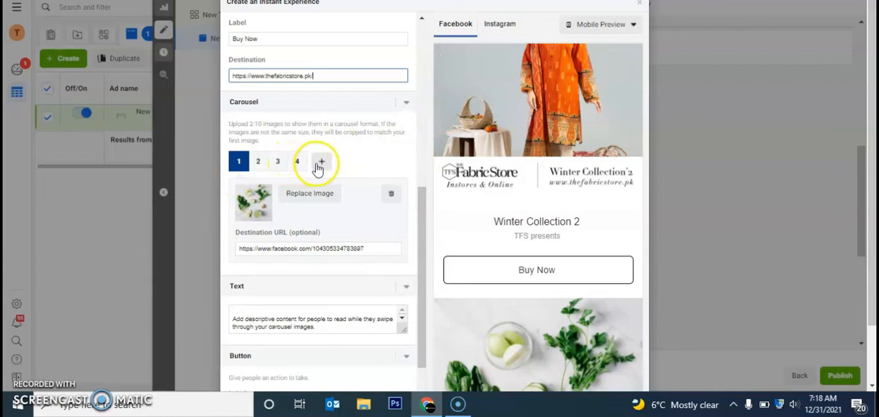
click(296, 194)
click(276, 91)
click(659, 334)
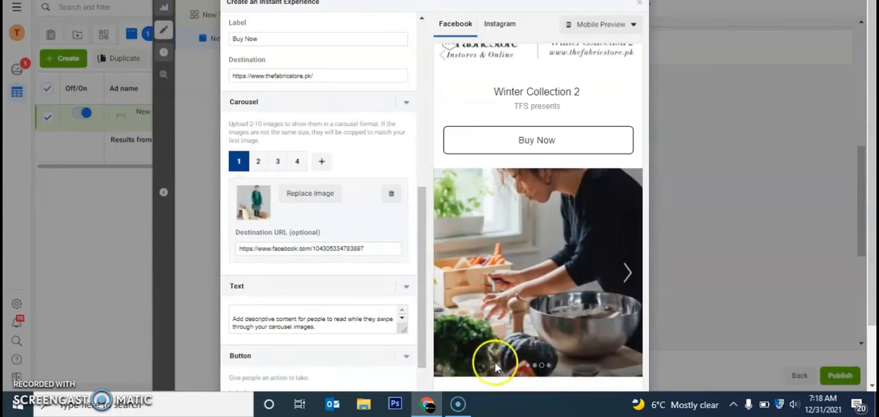
click(527, 368)
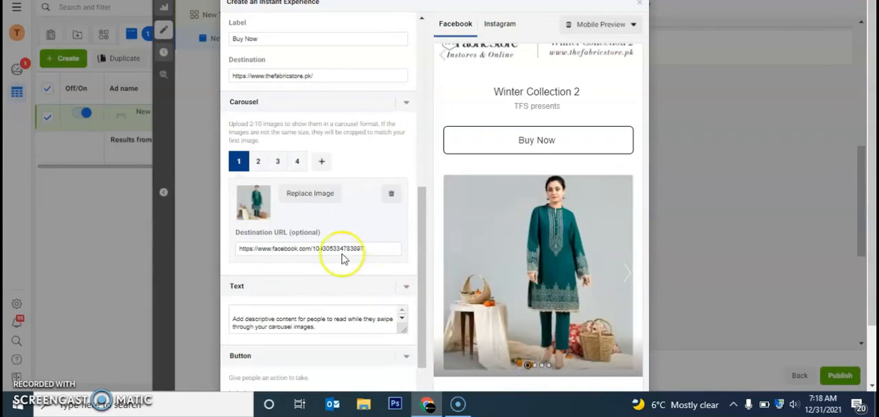
triple_click(383, 250)
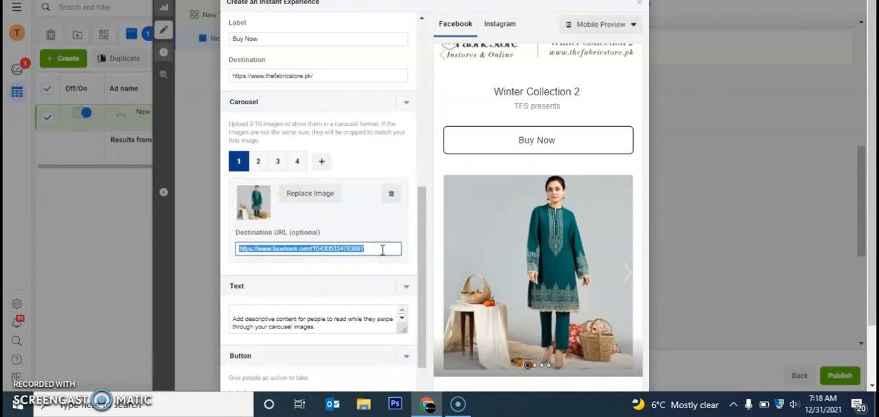
text(https://www.thefabricstore.pk/)
- Replace the descriptive text below the carousel with "TFS presents"
click(326, 327)
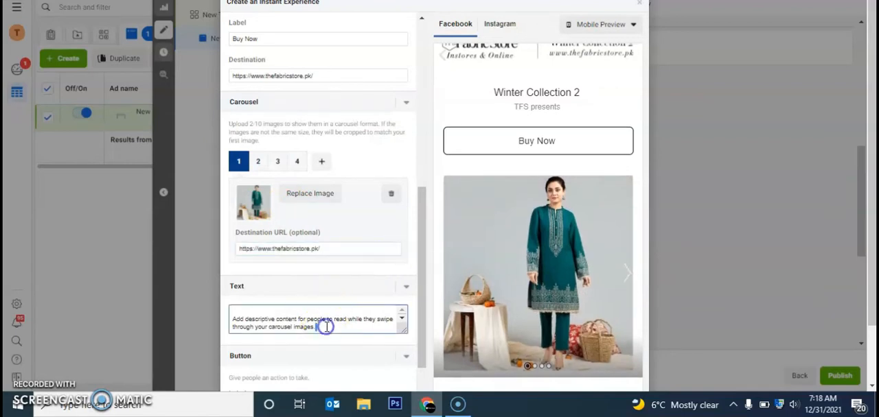
triple_click(326, 326)
text(TFS)
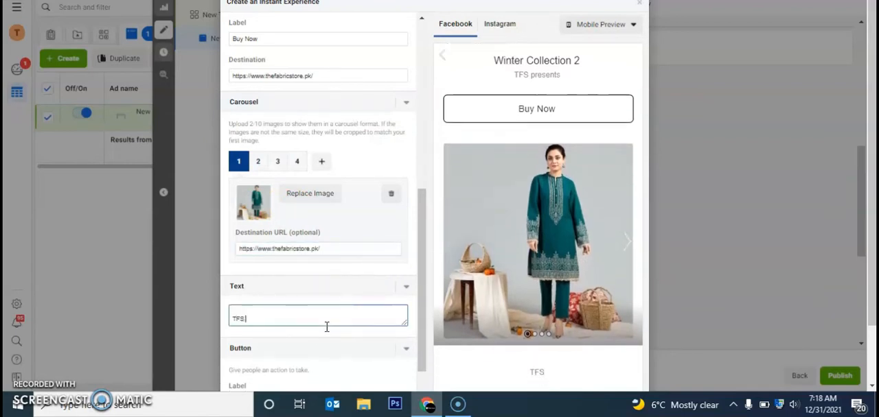
text( pr)
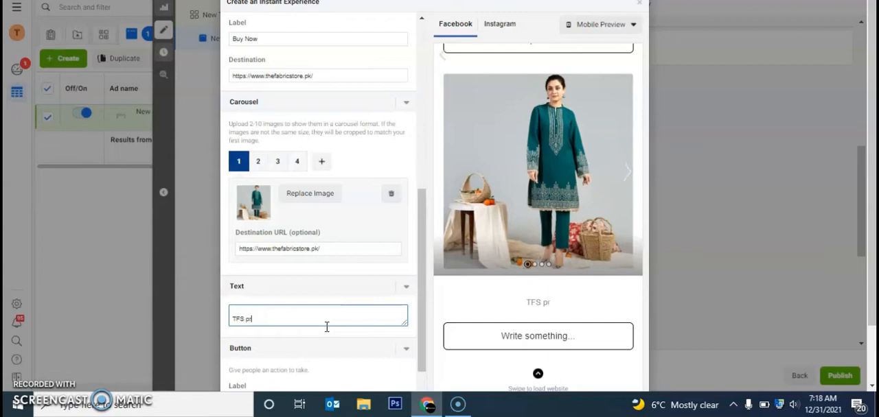
text(esents)
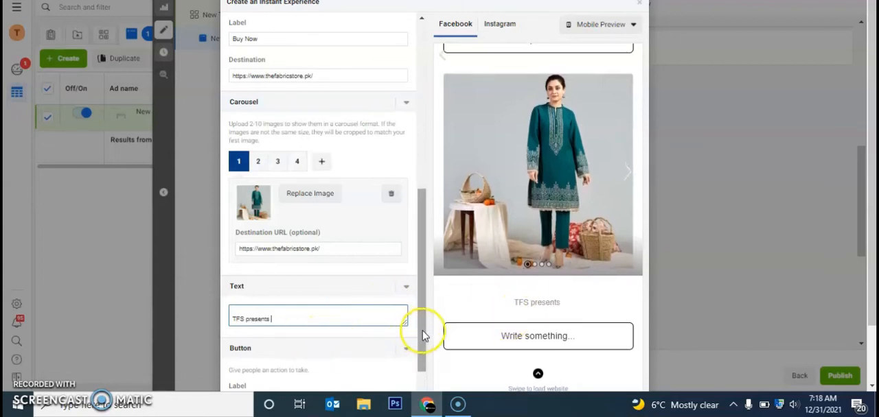
drag(422, 332, 423, 351)
triple_click(314, 328)
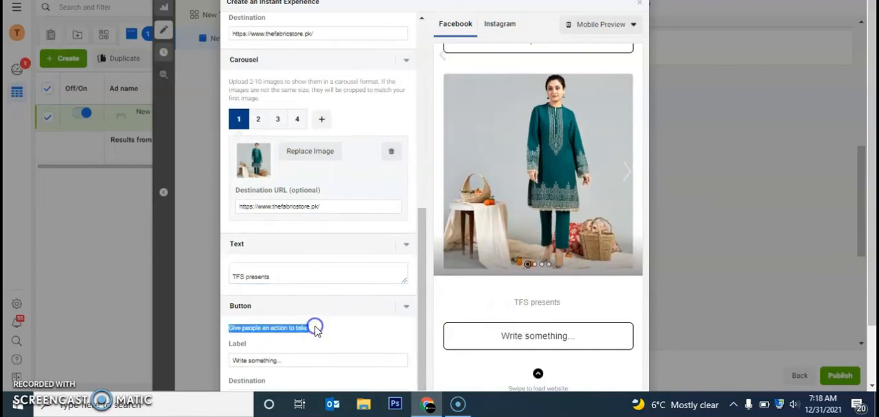
scroll(312, 332, down, 1)
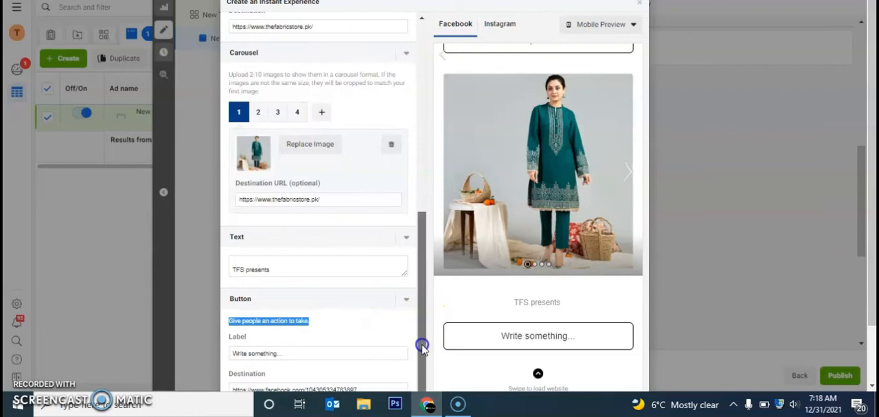
click(331, 355)
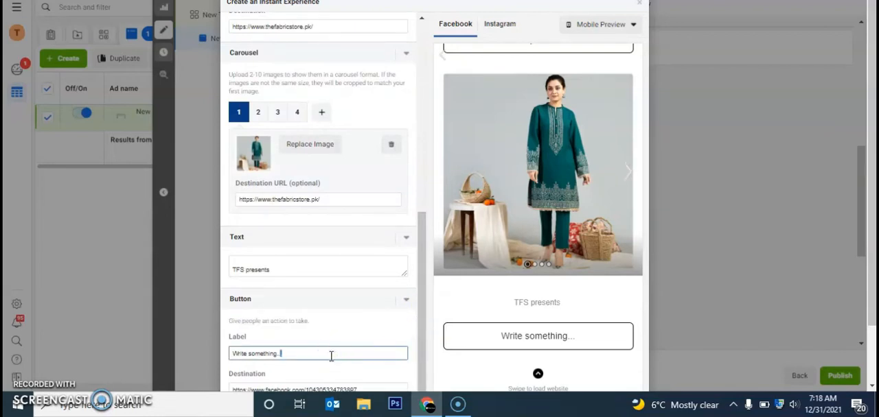
key(BackSpace)
key(BackSpace)
key(BackSpace)
key(BackSpace)
key(BackSpace)
key(BackSpace)
key(BackSpace)
key(BackSpace)
key(BackSpace)
key(BackSpace)
key(BackSpace)
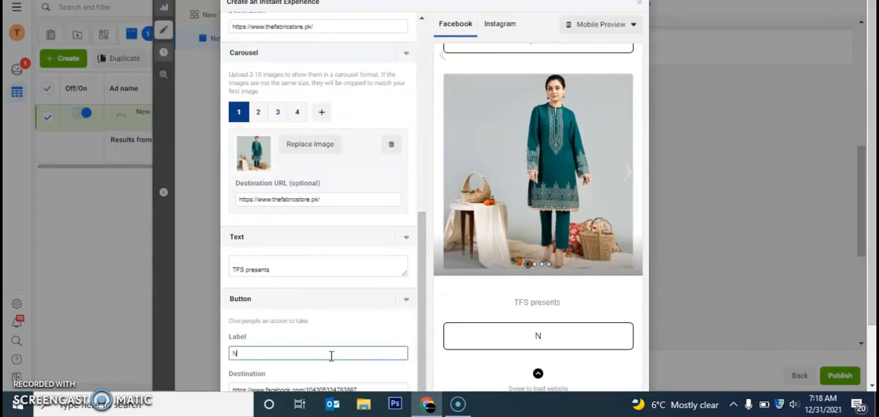
key(BackSpace)
key(BackSpace)
text(Shop Now)
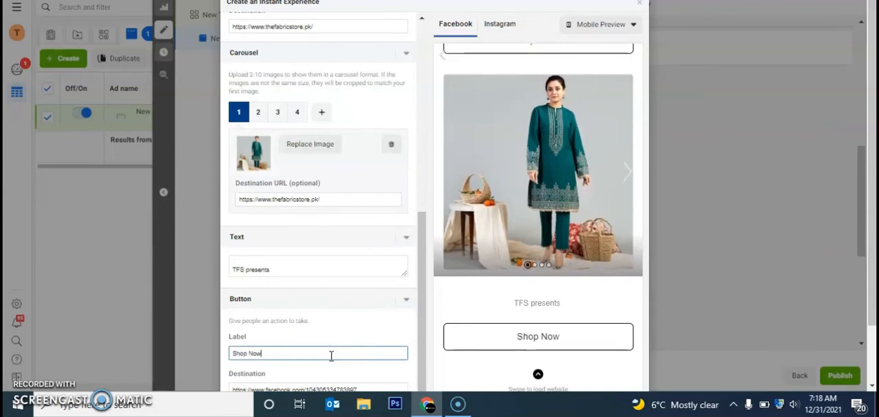
click(375, 388)
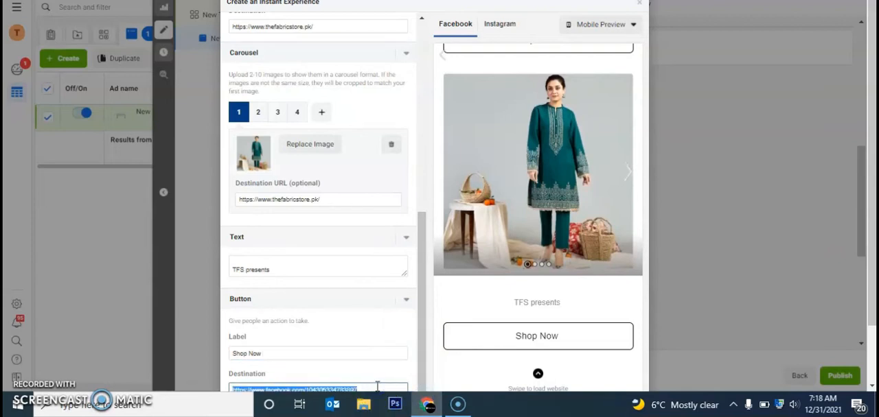
text(https://www.thefabricstore.pk/)
- Replace the second carousel image with set-2_04.jpg from the account images
scroll(869, 226, down, 1)
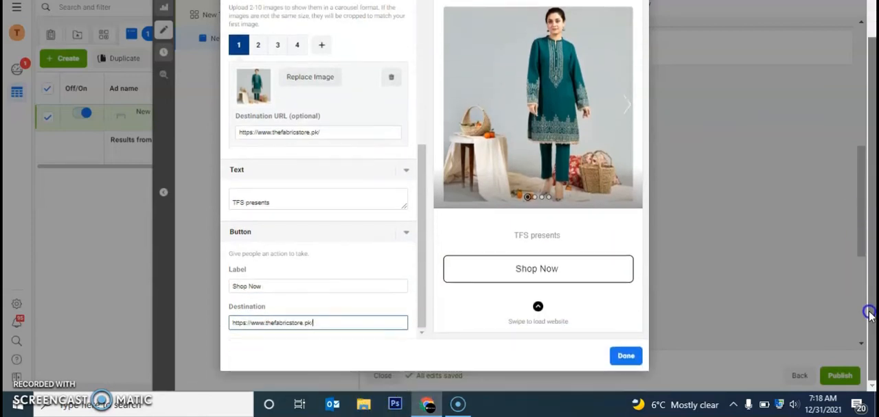
click(255, 45)
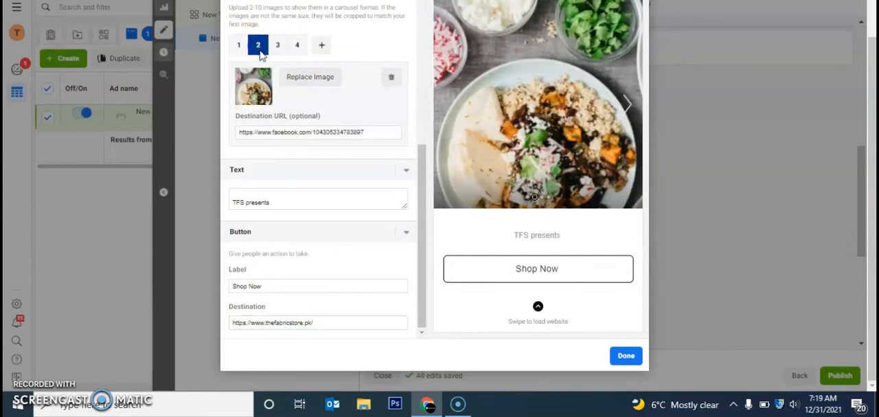
click(309, 76)
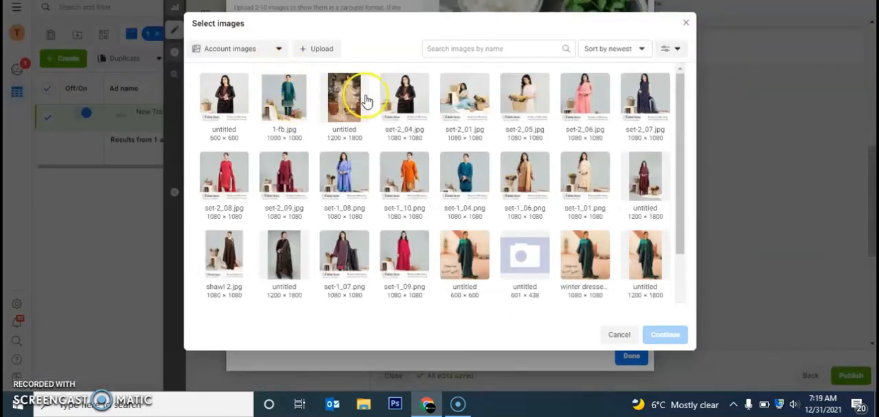
click(395, 100)
click(655, 335)
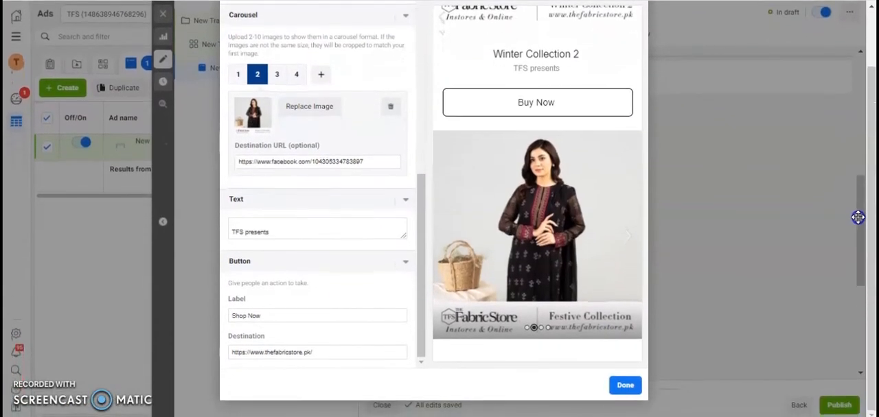
- Keep the unsaved changes and finish the Customer acquisition Instant Experience
click(852, 238)
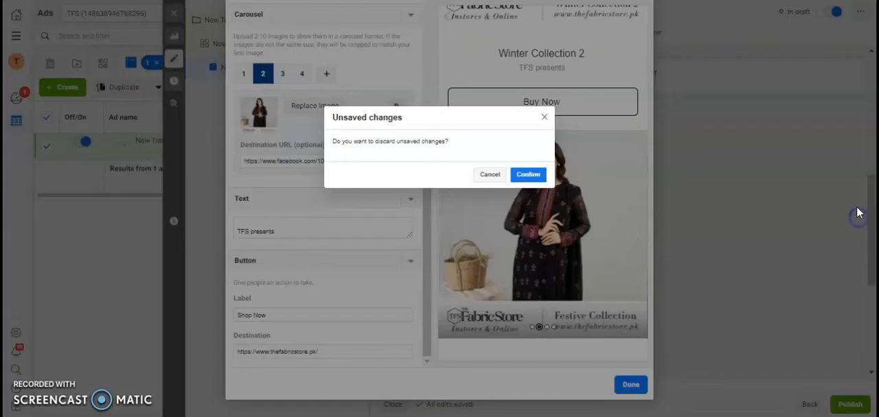
click(493, 176)
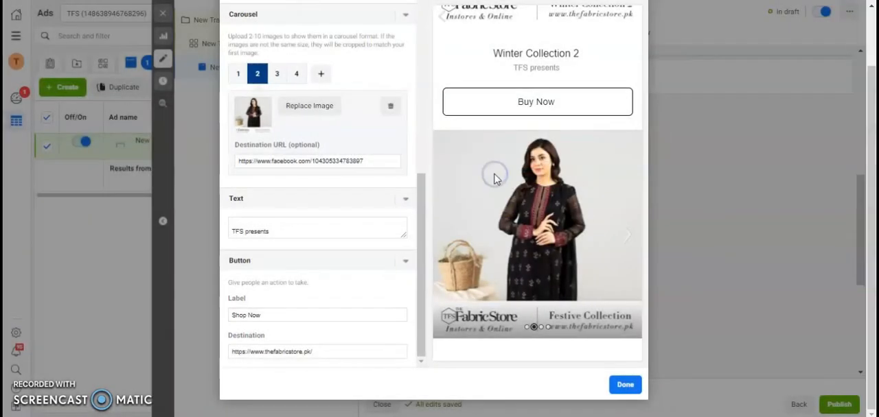
click(620, 386)
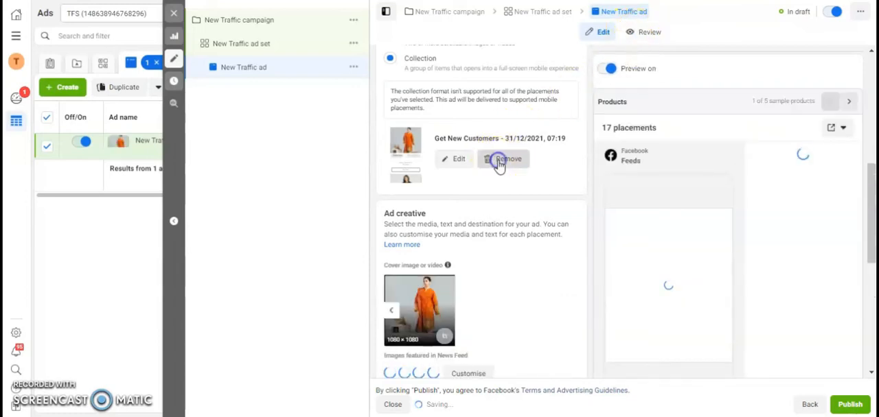
- Remove the Get New Customers experience from the ad and start a Custom Instant Experience instead
click(499, 162)
click(457, 140)
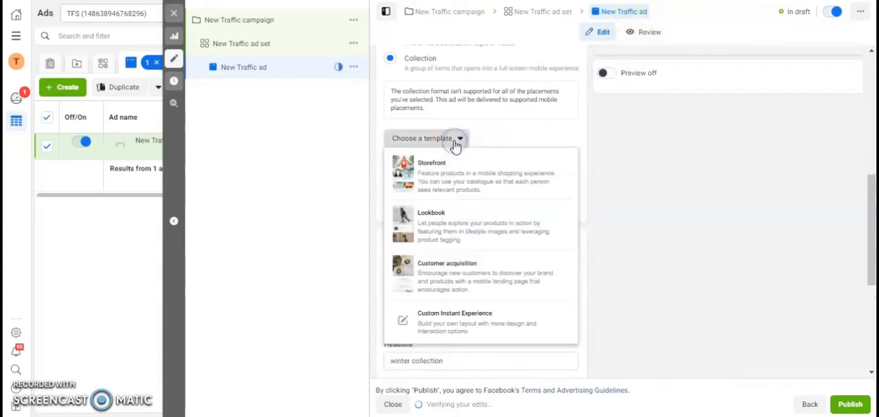
click(455, 326)
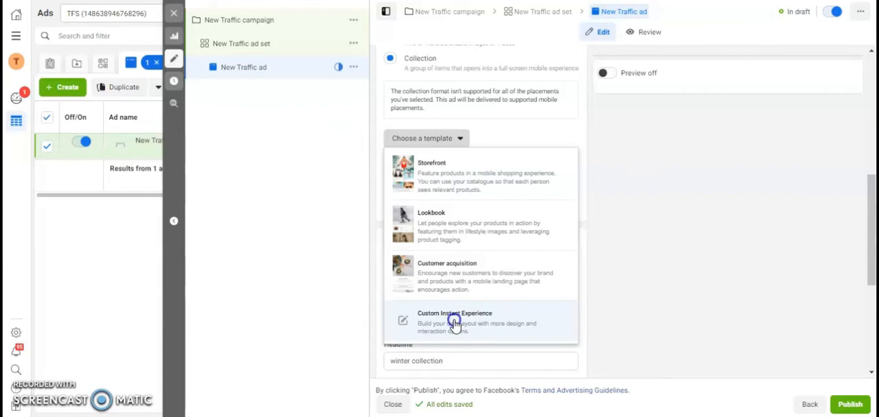
click(455, 323)
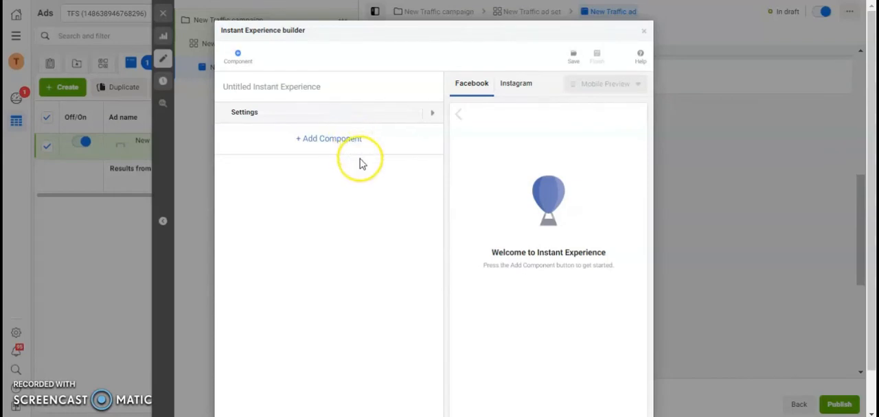
click(432, 112)
click(261, 150)
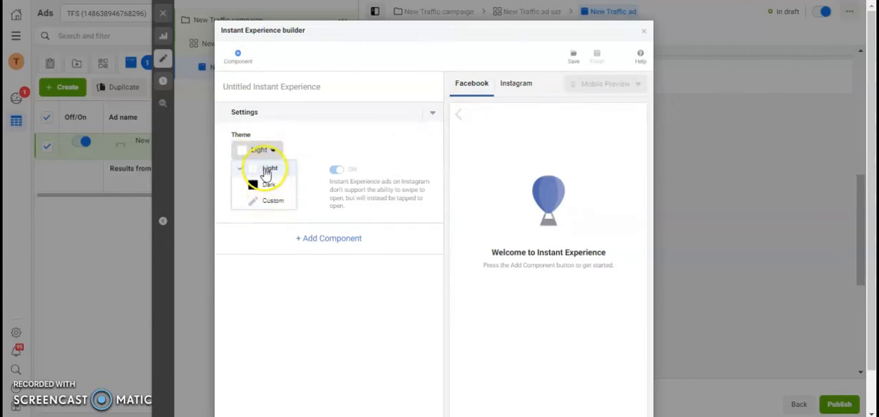
click(431, 117)
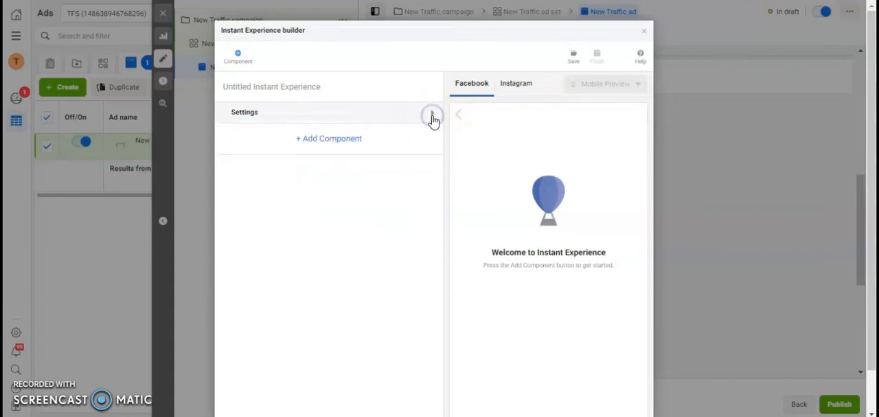
- Add a Header component and set its logo to the Fabric Store logo image from the account images
click(310, 140)
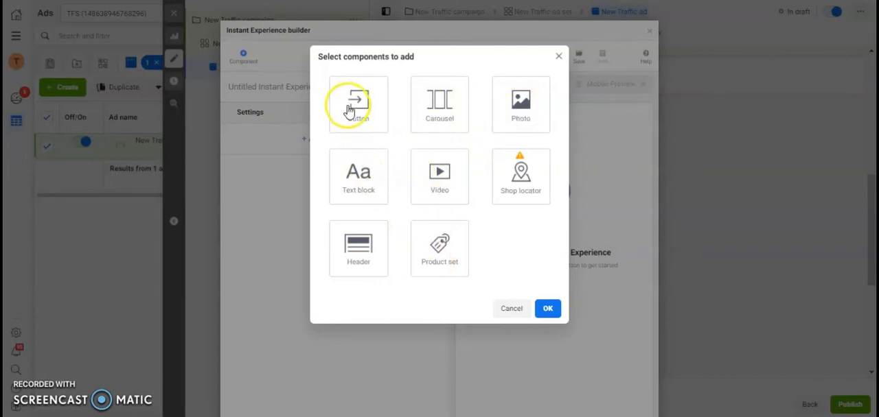
click(360, 245)
click(547, 309)
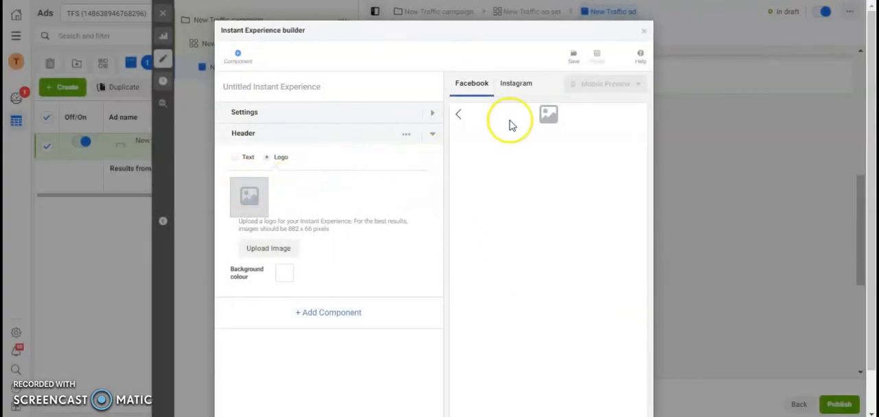
click(266, 253)
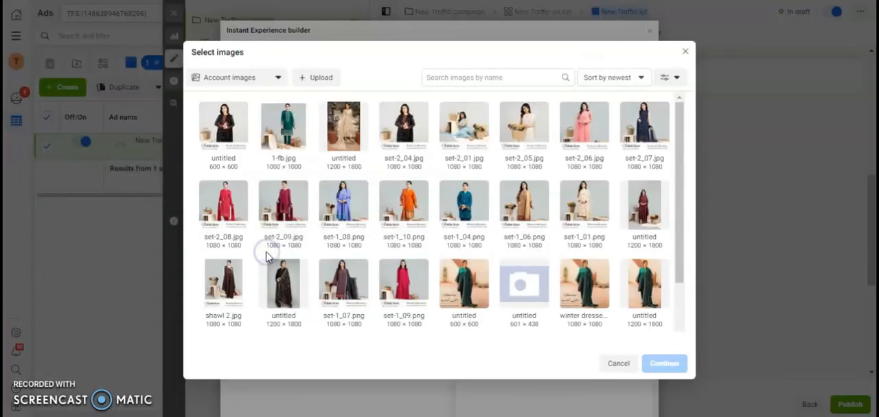
drag(681, 195, 685, 314)
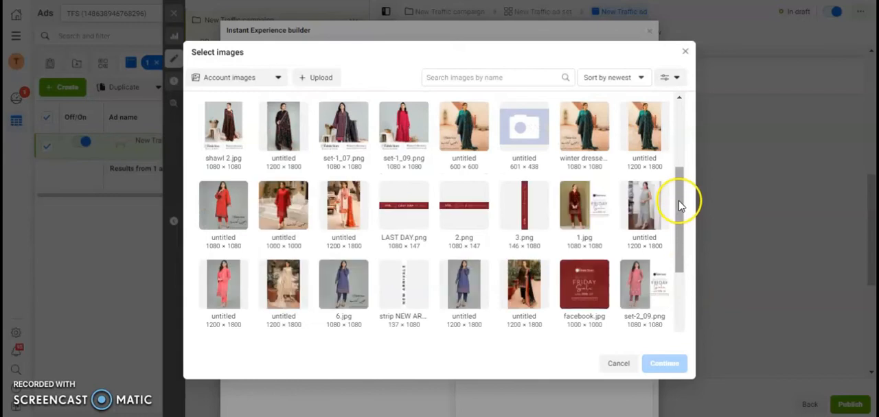
drag(678, 201, 679, 241)
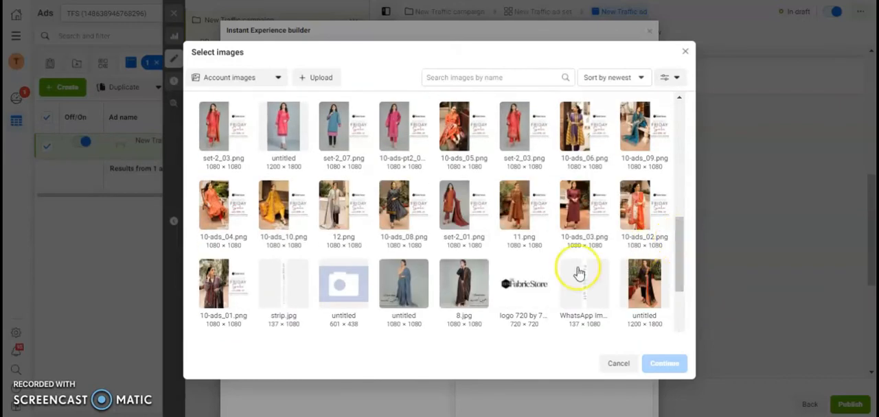
click(522, 287)
click(664, 364)
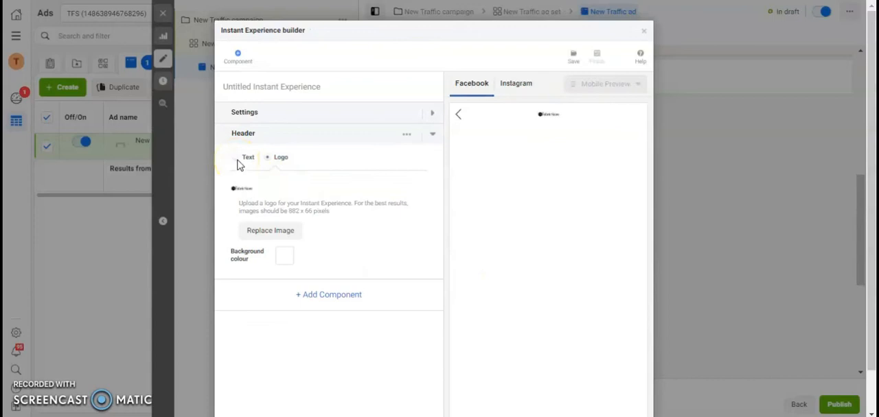
- Add a Photo component below the header and collapse the header's settings
click(349, 296)
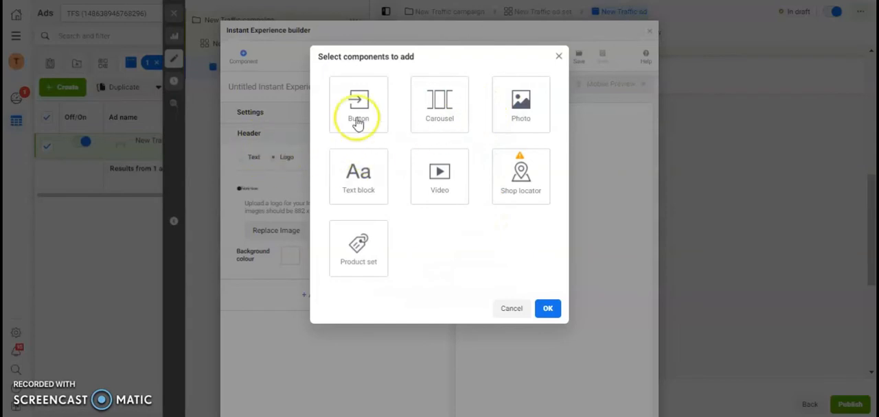
click(516, 118)
click(547, 310)
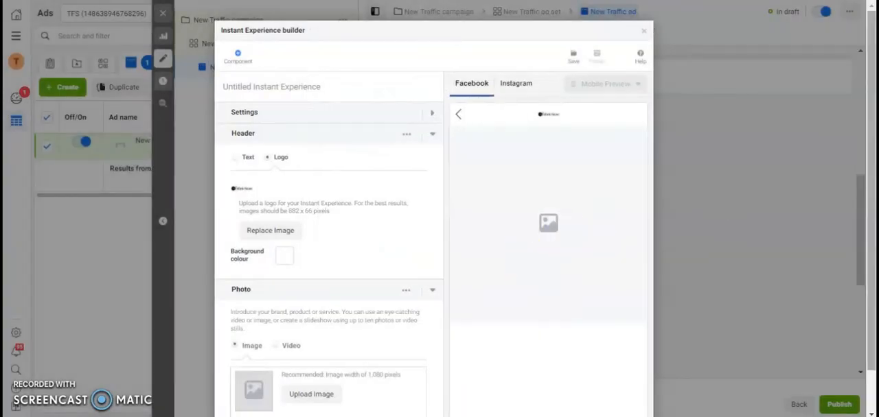
scroll(870, 217, down, 1)
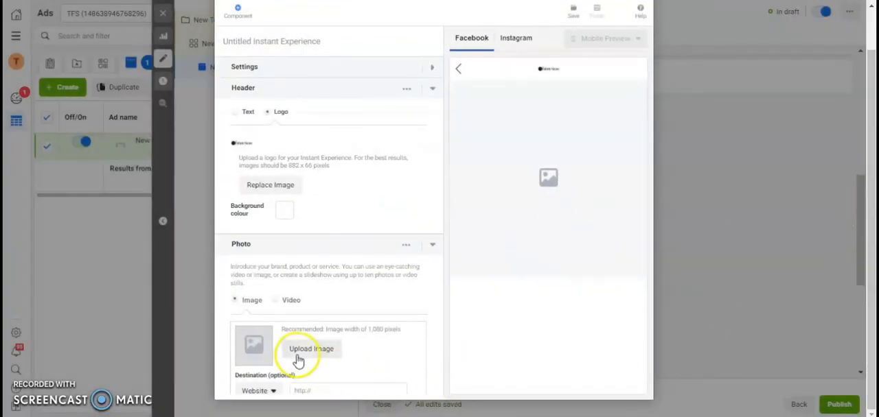
click(432, 89)
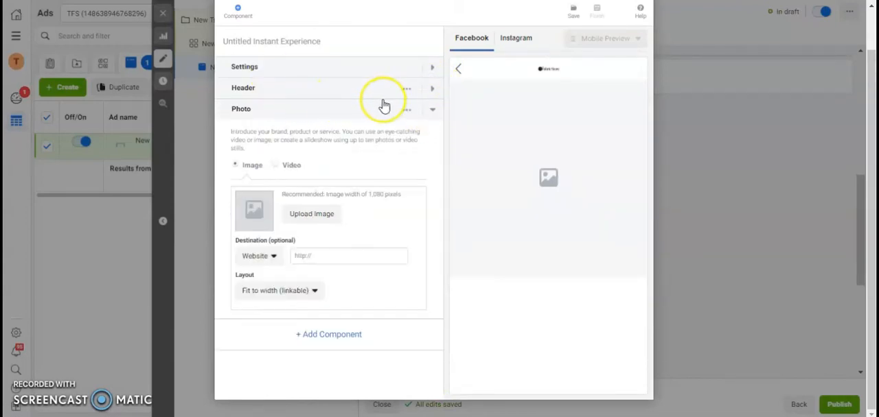
click(298, 215)
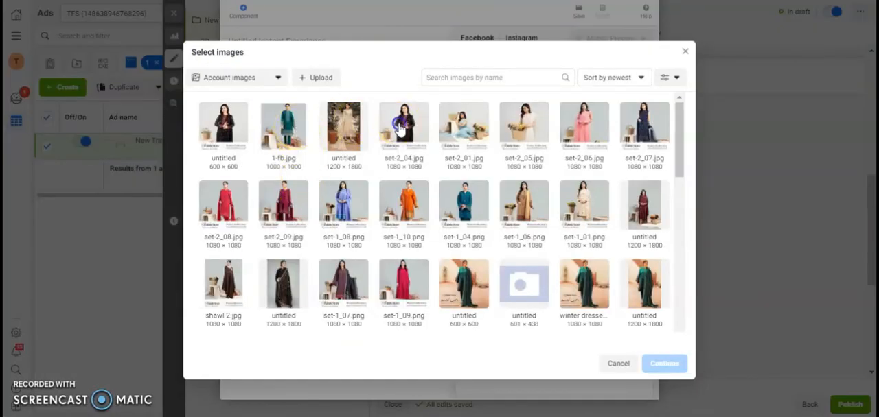
click(399, 128)
click(672, 364)
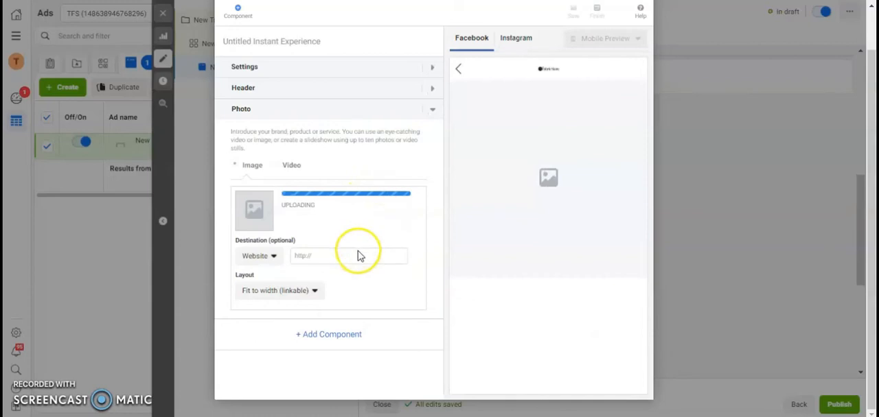
text(https://www.thefabricstore.pk/)
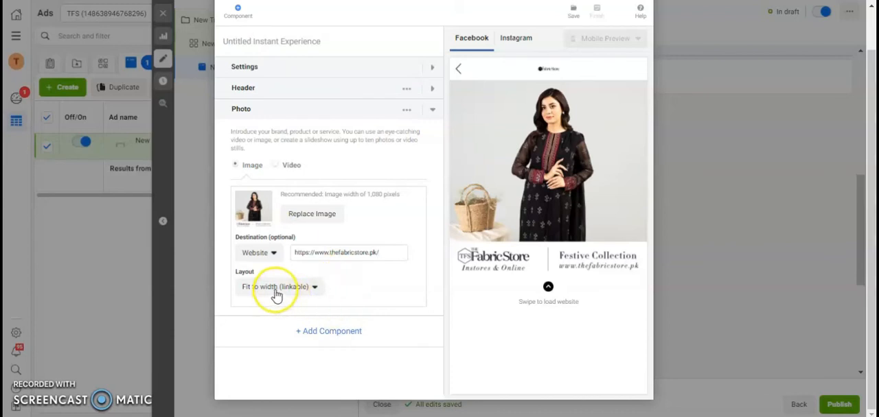
click(430, 110)
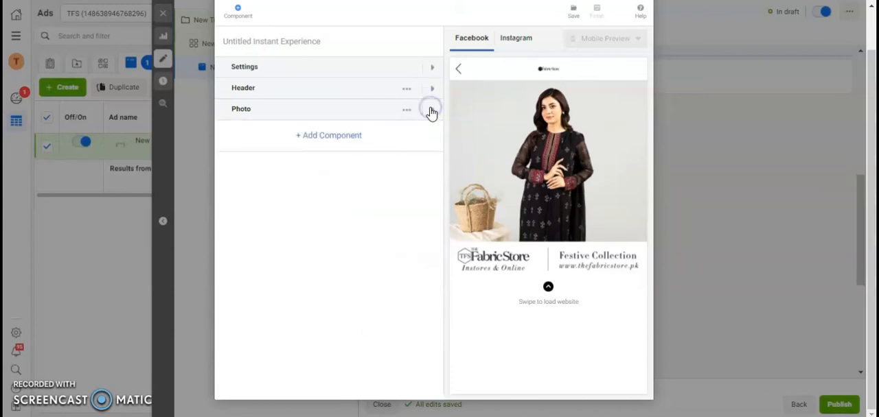
- Add a Product set component below the photo
click(333, 136)
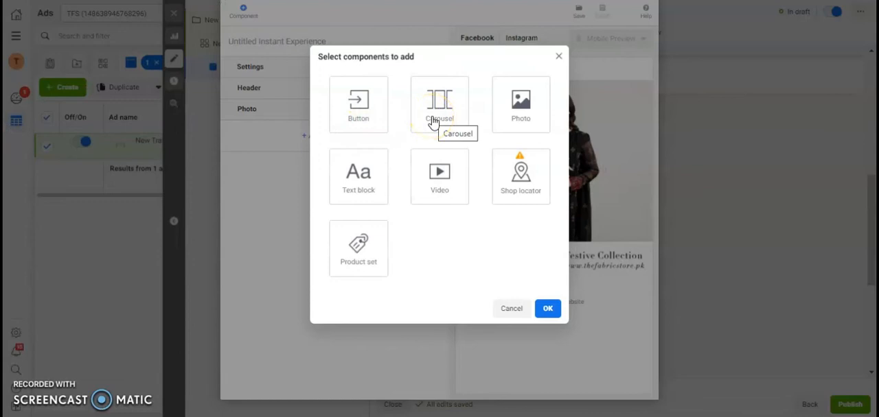
click(358, 249)
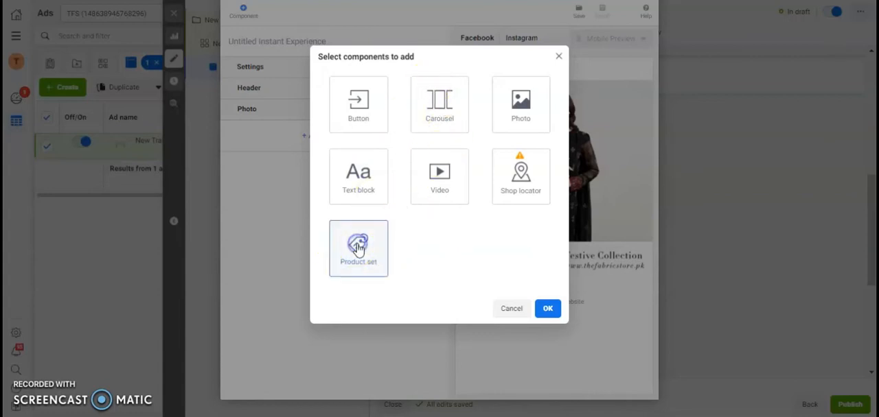
click(547, 310)
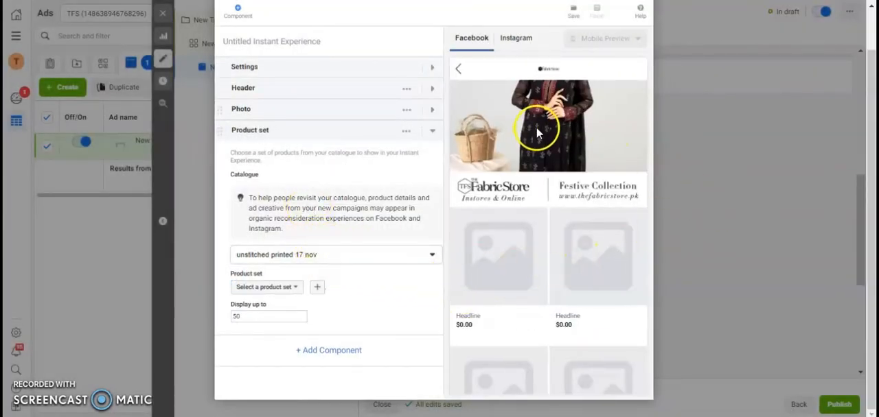
- Set the Product set component's catalogue to "new arrivals all" and its product set to All products
click(333, 263)
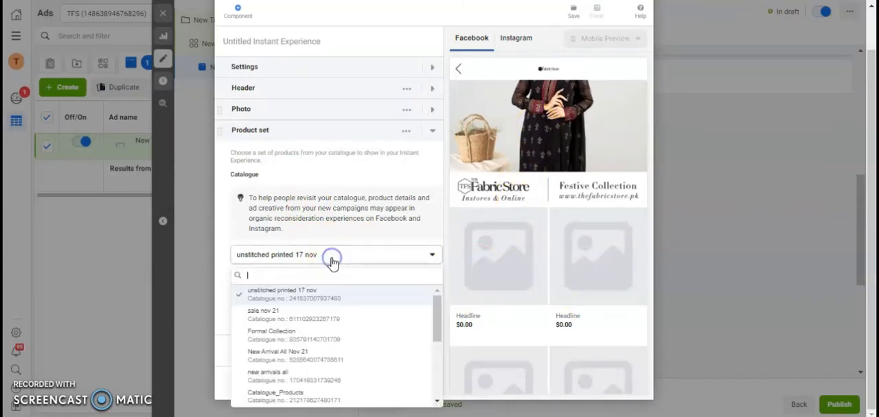
click(308, 380)
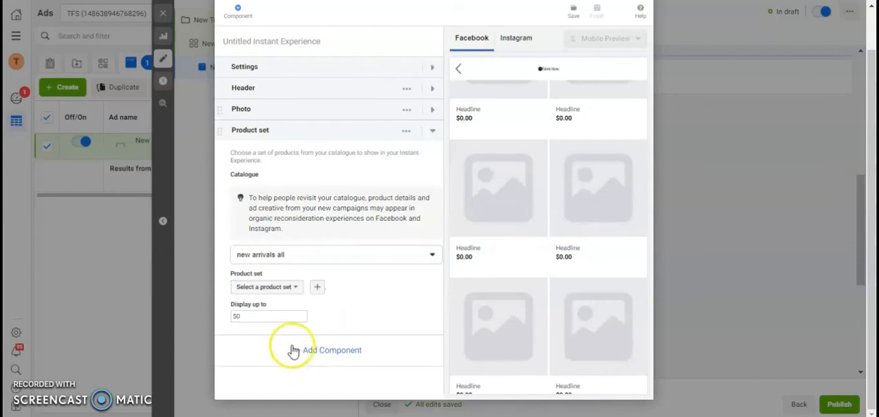
click(268, 287)
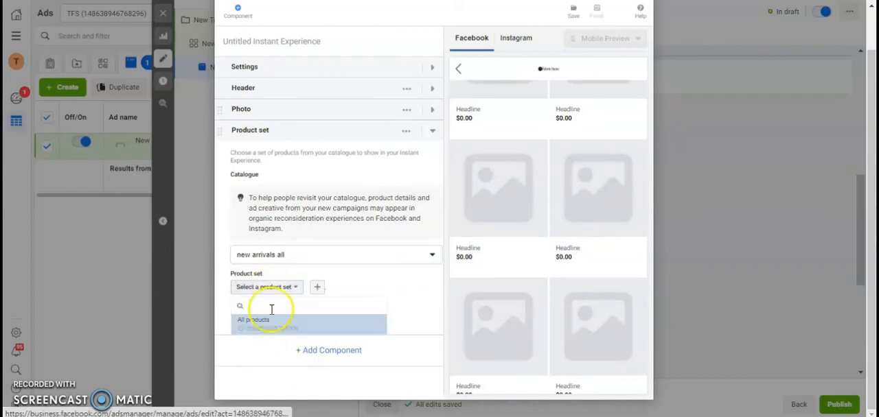
click(269, 322)
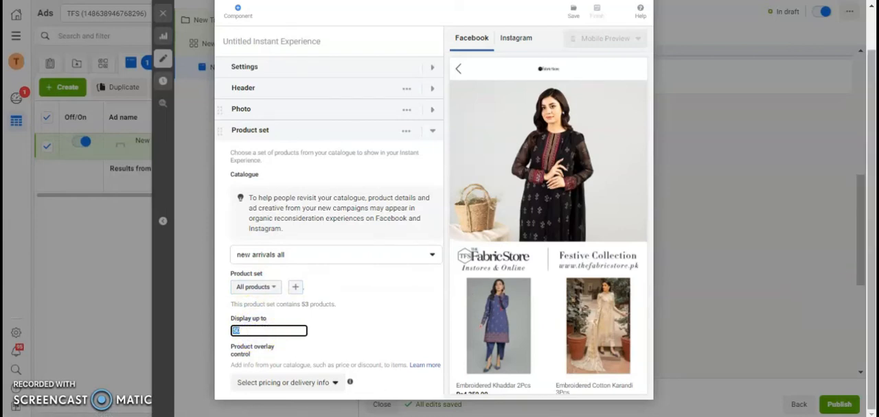
- Try the Price overlay on the product images and set the overlay back to None
mouse_move(291, 388)
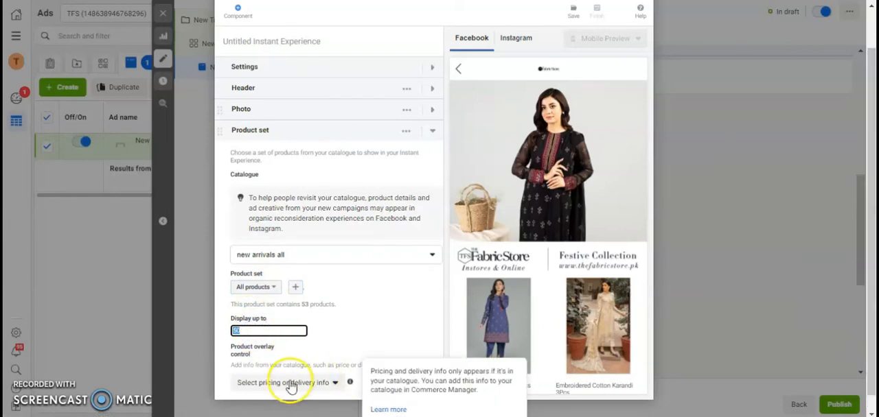
click(291, 384)
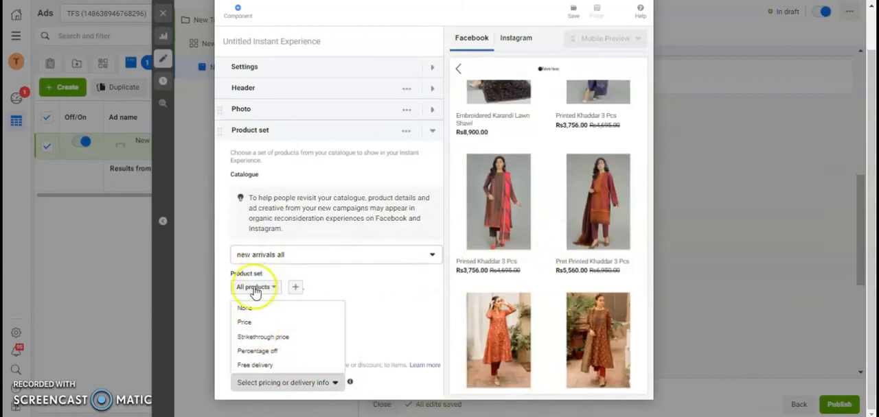
click(242, 322)
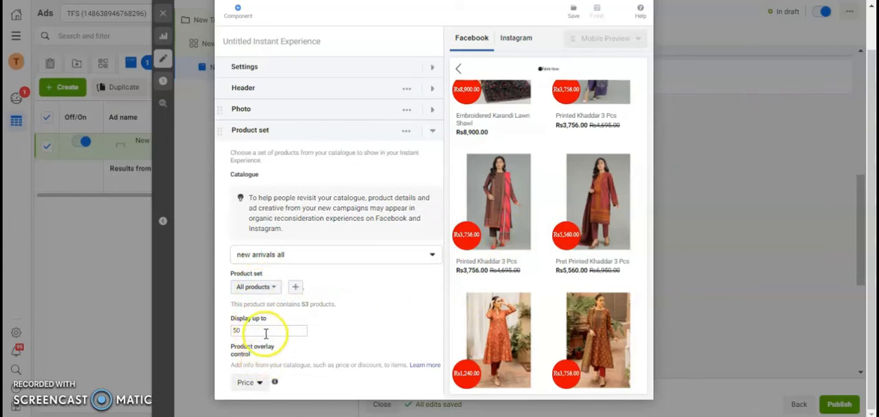
click(259, 383)
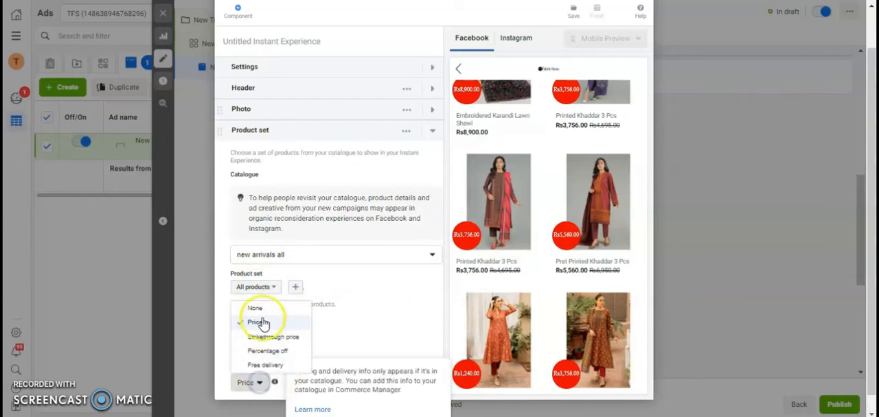
click(255, 309)
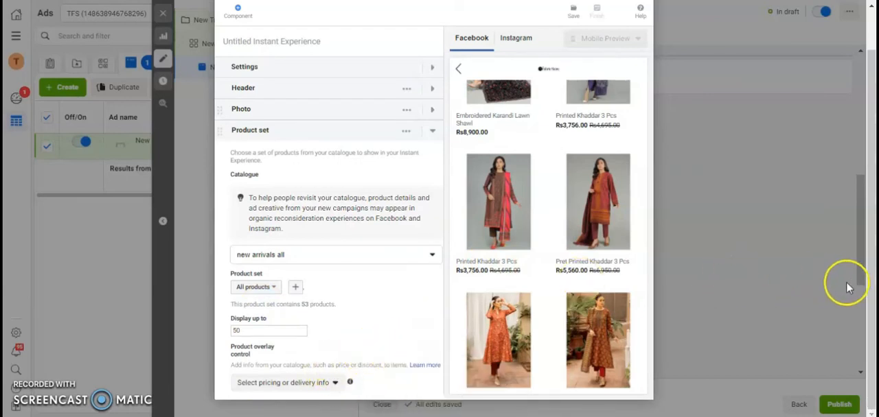
- Try the Price and Strikethrough price overlays on the products, then reset the product overlay to None
mouse_move(307, 379)
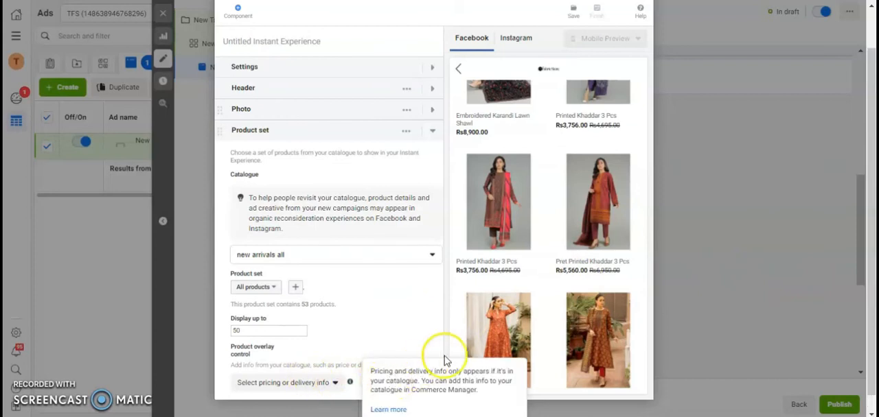
scroll(238, 357, down, 3)
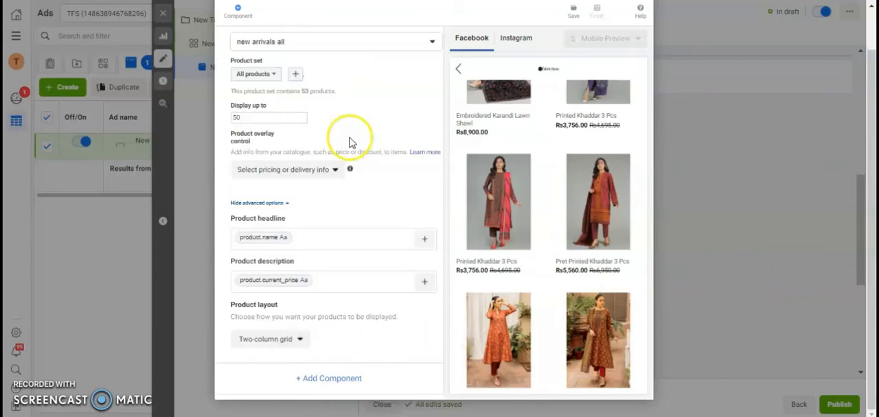
click(304, 171)
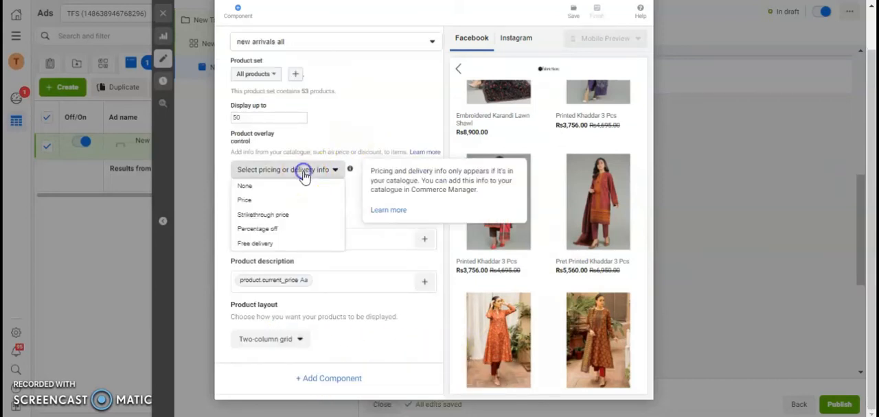
click(261, 200)
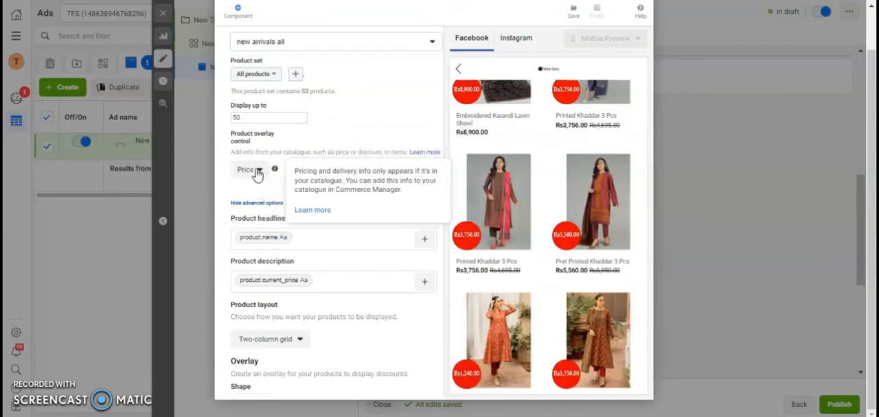
click(258, 171)
click(266, 195)
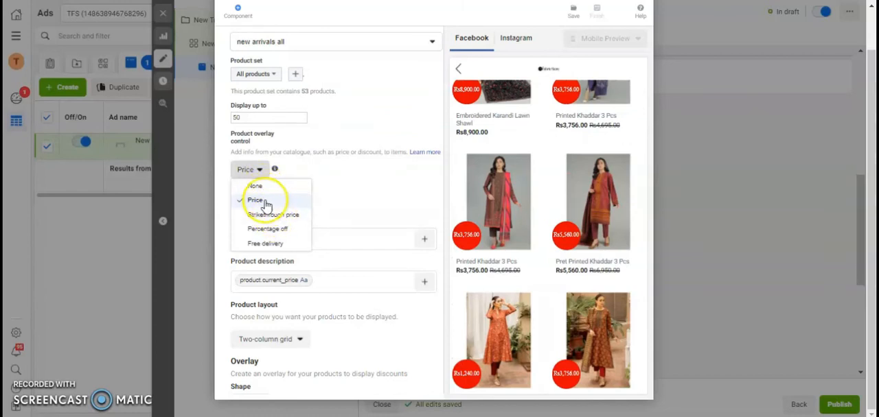
click(275, 216)
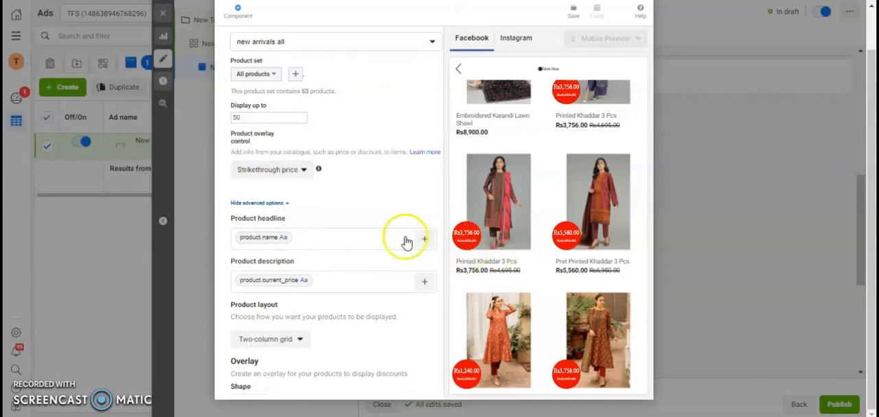
click(261, 170)
click(260, 185)
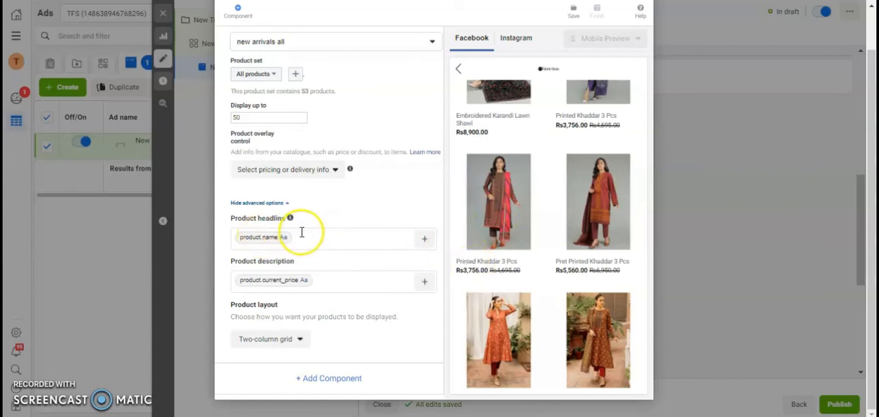
- Add the Price catalogue field to the product description
click(425, 240)
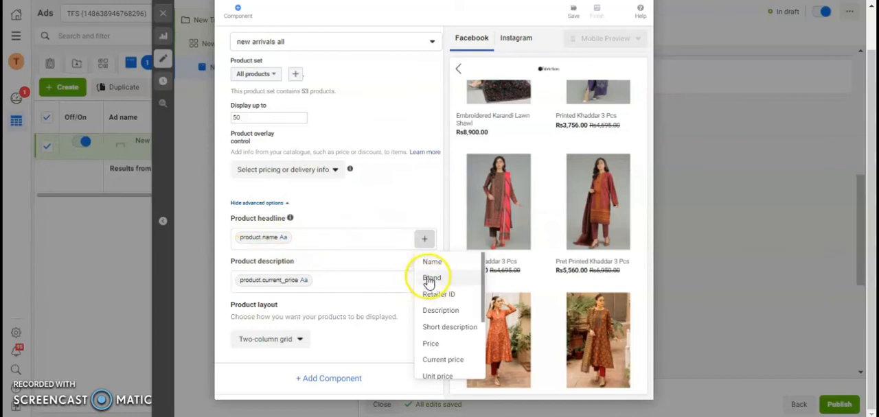
click(394, 204)
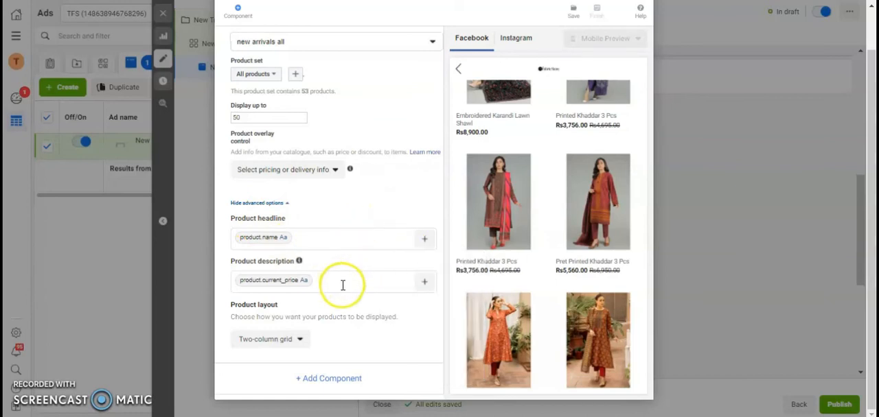
click(424, 282)
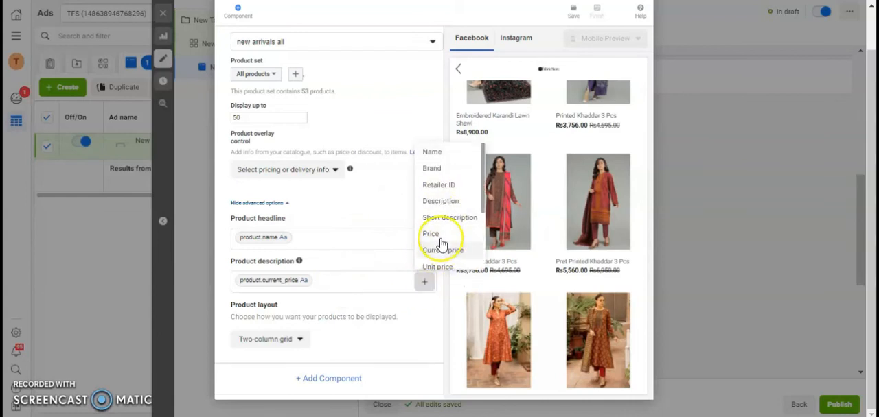
click(432, 235)
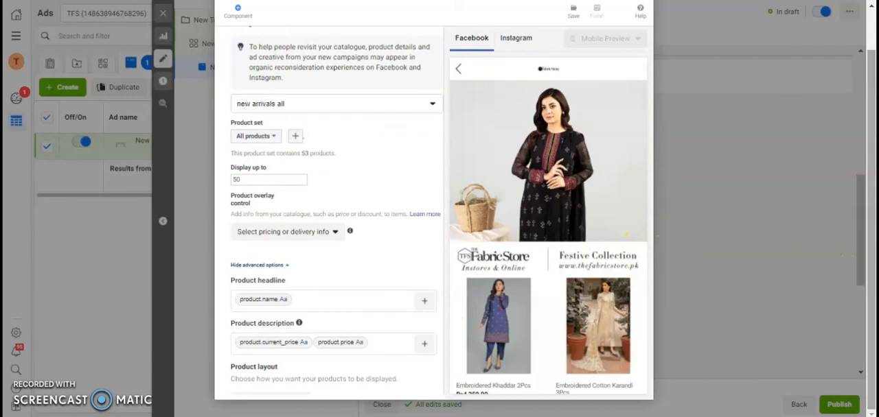
- Remove the product.current_price field from the product description, keeping only product.price
click(363, 370)
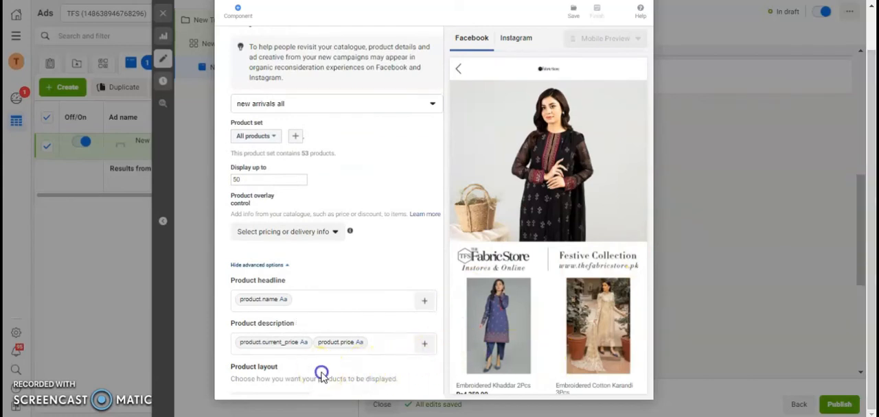
key(Tab)
key(Tab)
key(Tab)
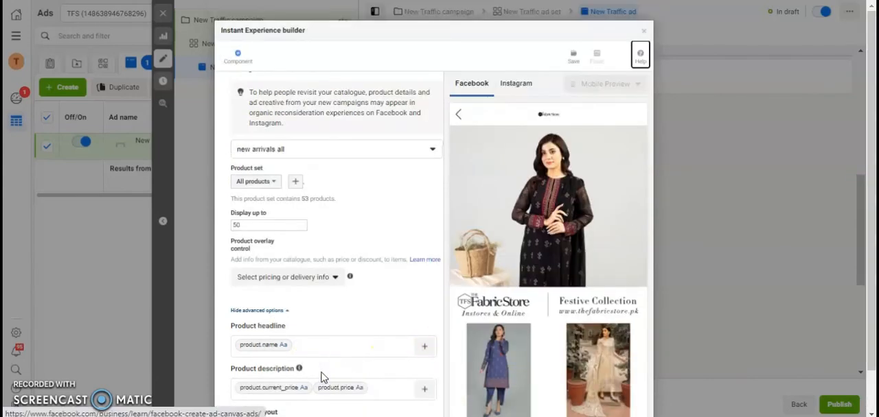
click(385, 389)
key(Tab)
key(Tab)
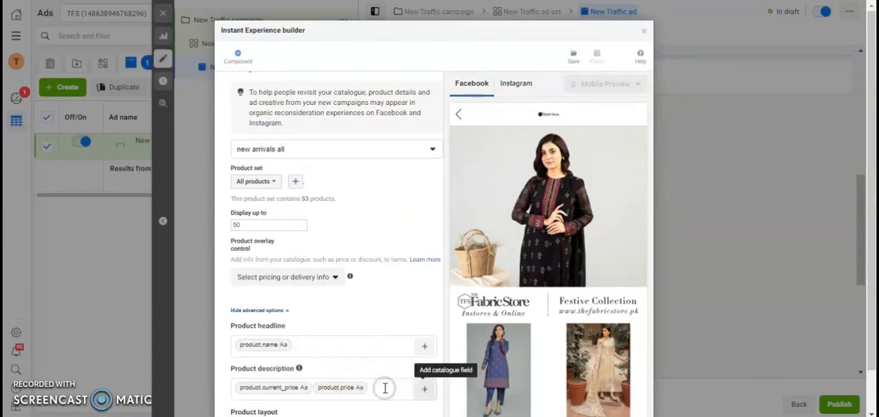
key(Tab)
click(386, 287)
click(378, 284)
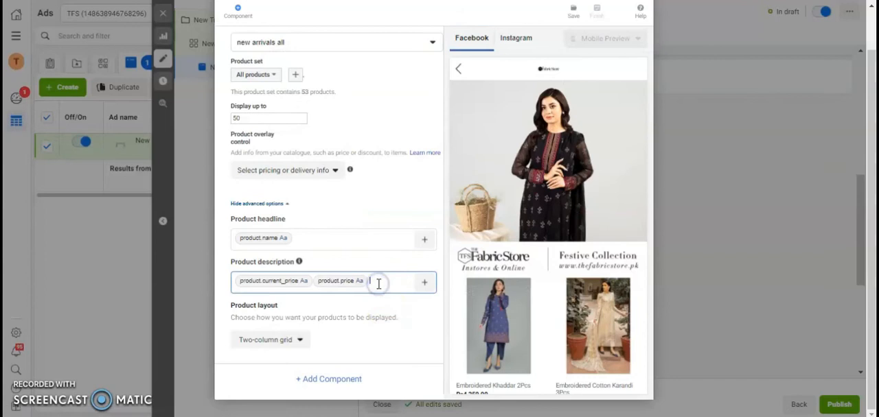
click(313, 280)
key(BackSpace)
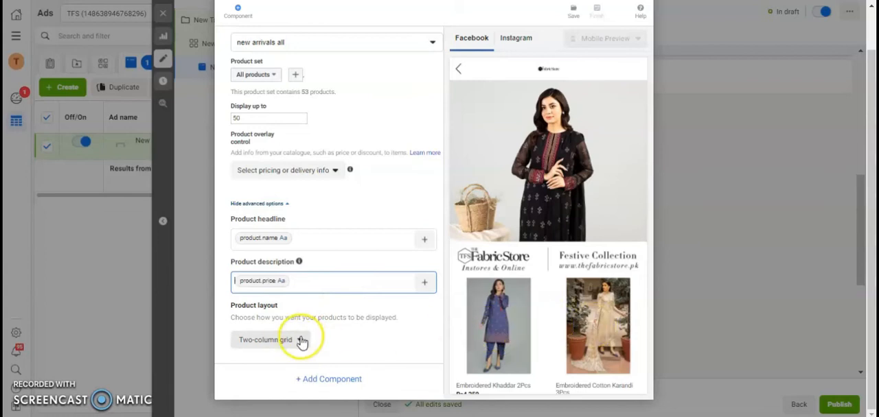
- Try the Three-column grid and Carousel product layouts and return the layout to Two-column grid
click(302, 344)
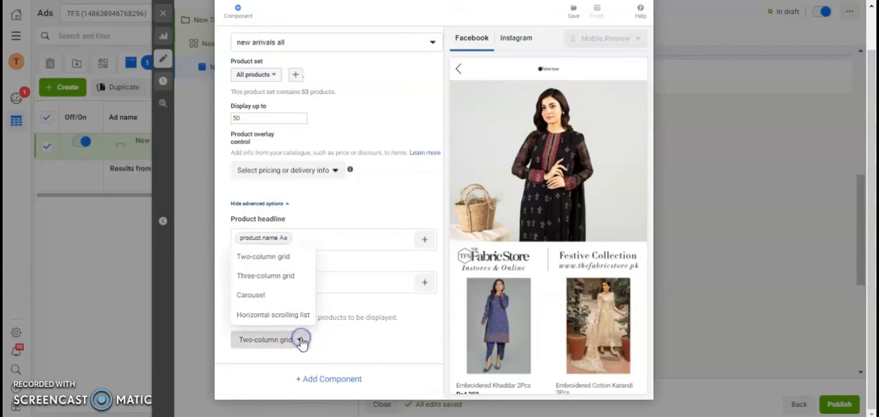
click(287, 276)
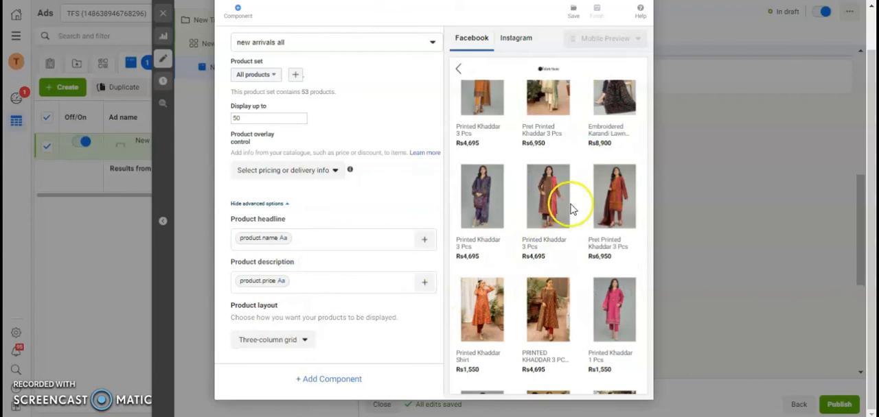
click(274, 342)
click(260, 296)
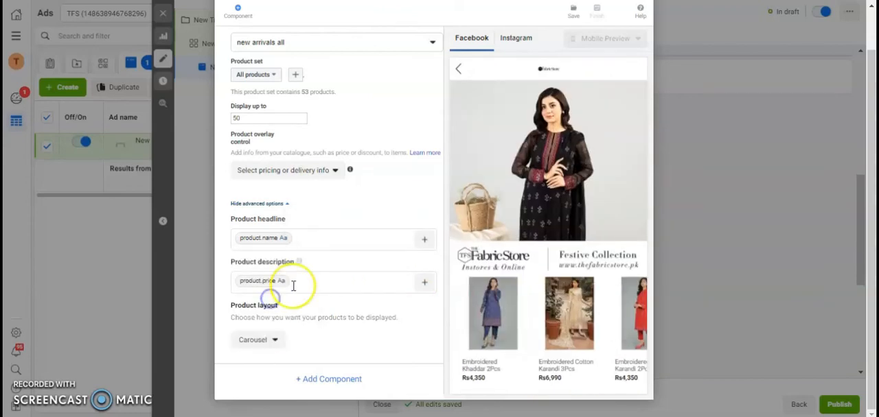
click(257, 341)
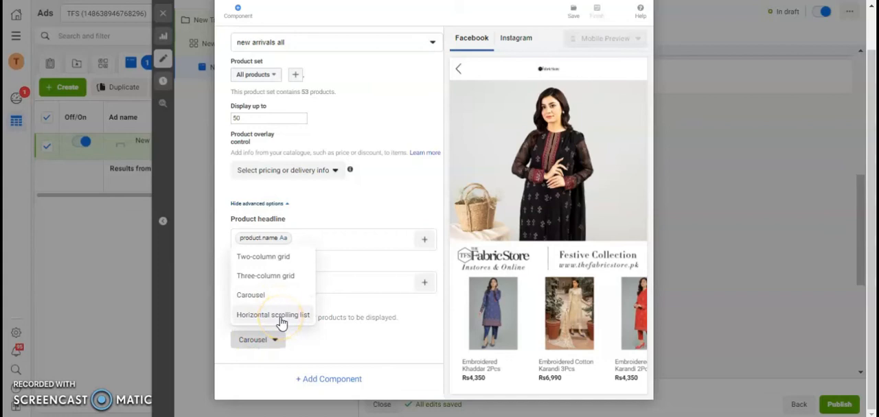
click(283, 257)
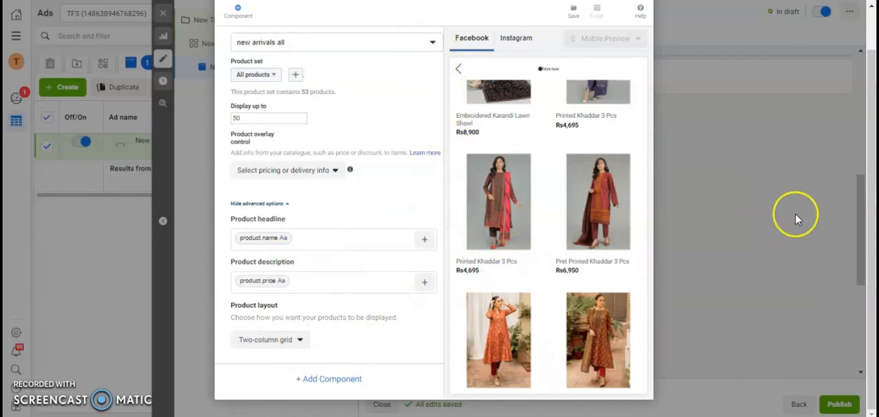
scroll(859, 206, up, 2)
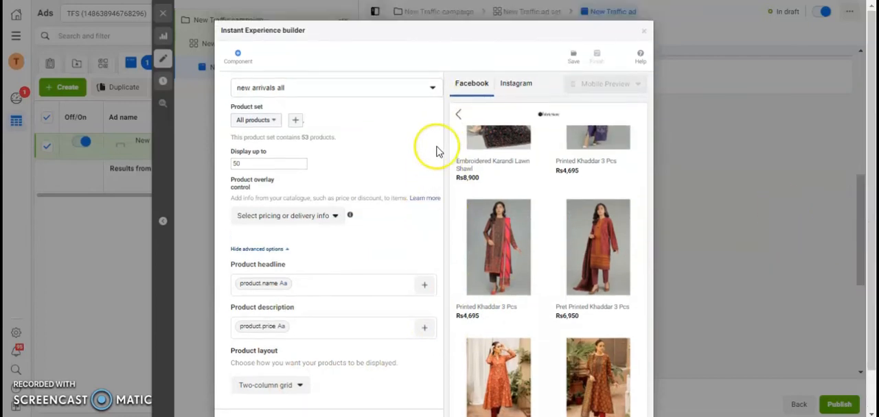
click(432, 88)
click(432, 88)
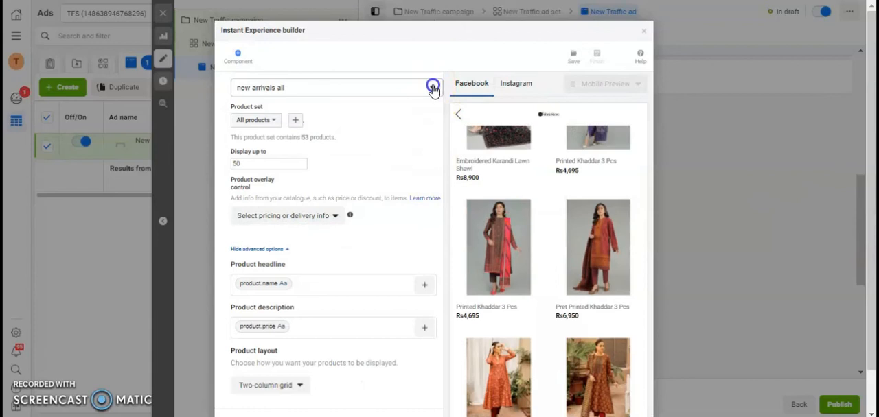
- Add a Carousel component below the product set in the Instant Experience
scroll(824, 309, down, 2)
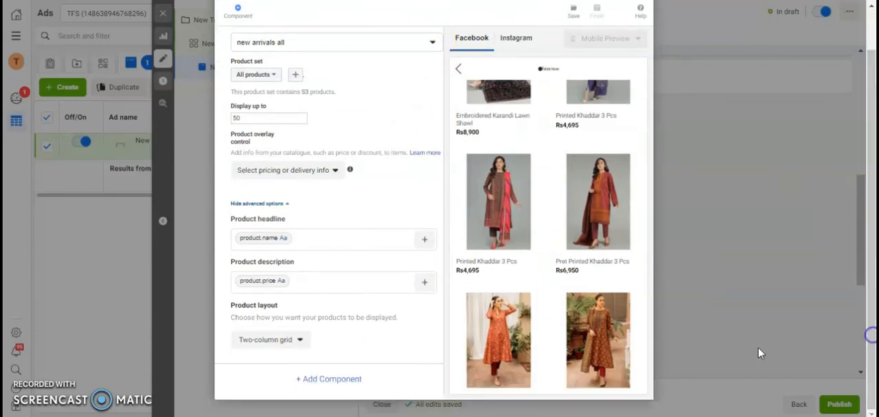
click(347, 379)
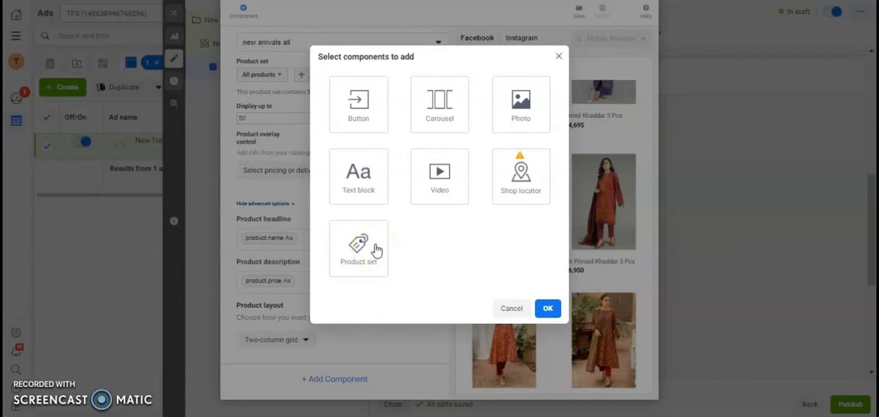
click(441, 114)
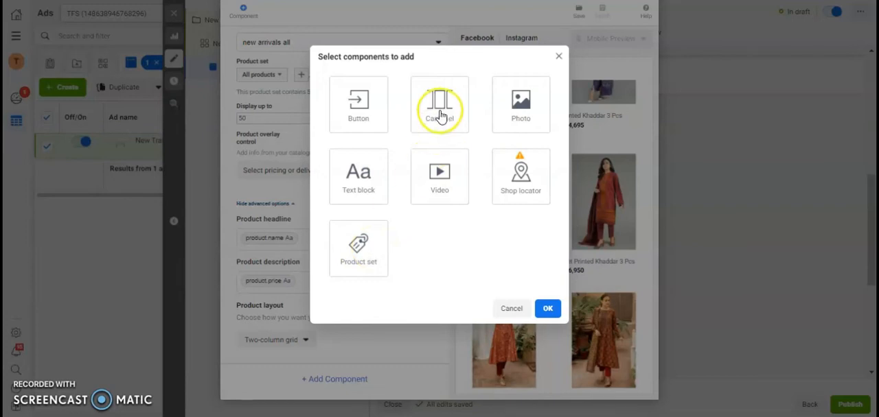
click(440, 114)
click(546, 308)
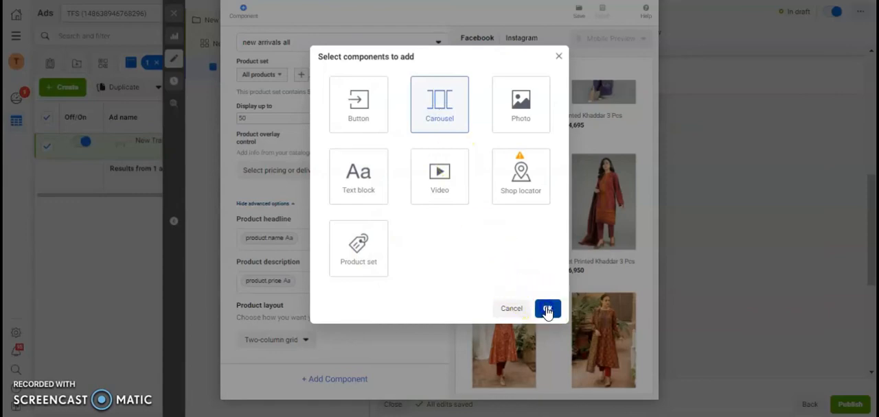
click(541, 312)
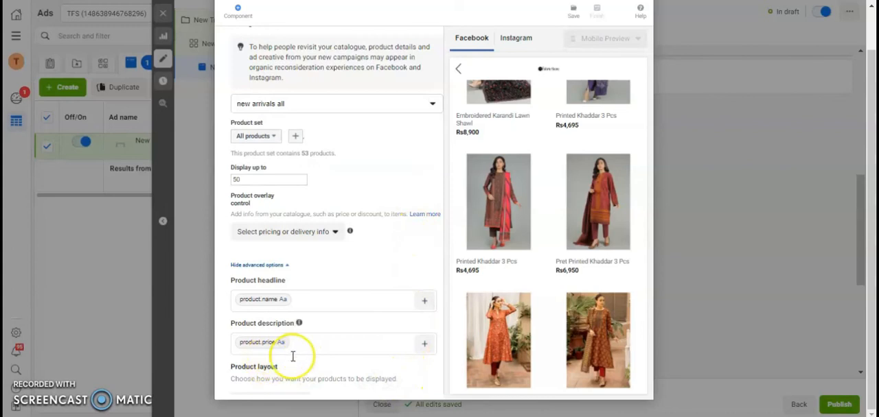
- Set the account image 1-fb.jpg as the carousel's first image
scroll(322, 347, down, 1)
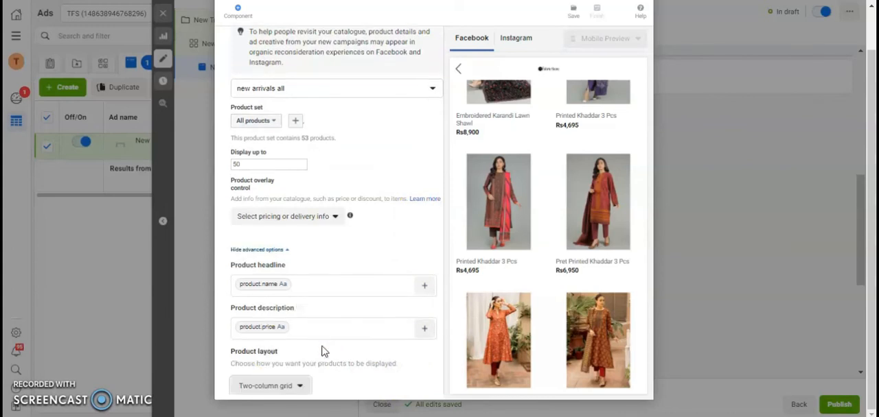
scroll(324, 351, down, 3)
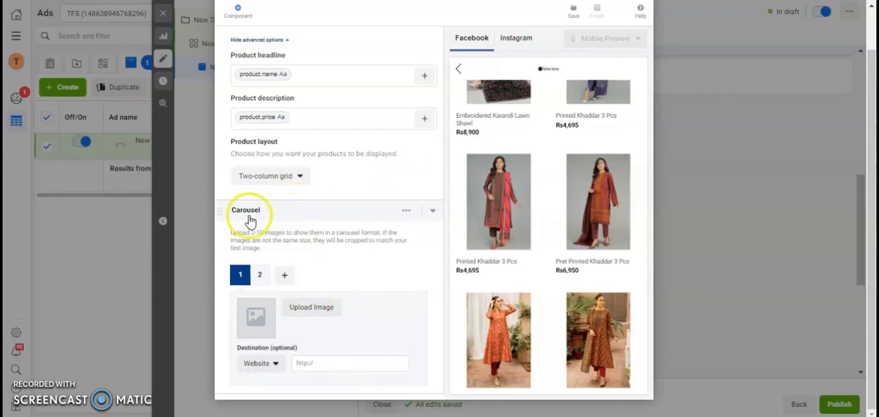
click(309, 311)
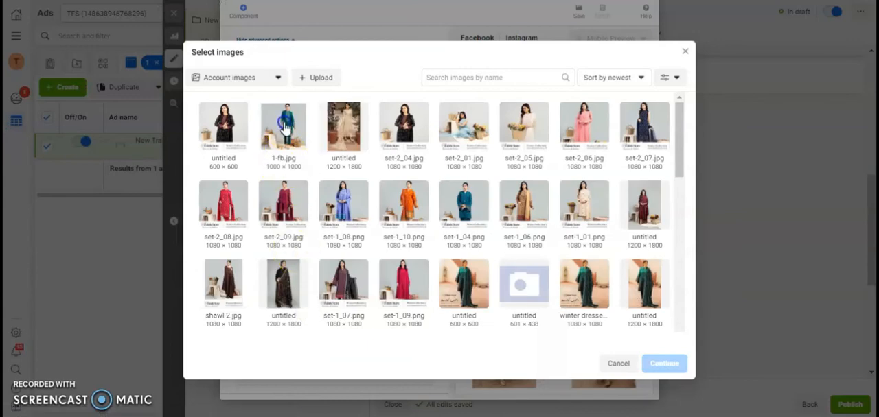
click(286, 126)
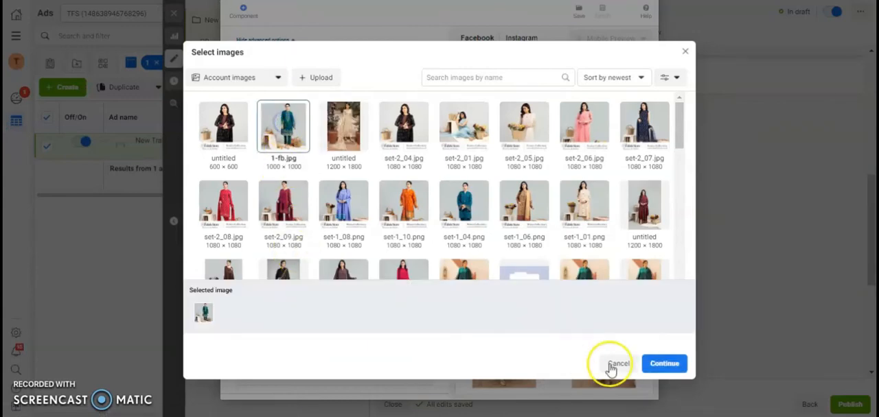
click(645, 363)
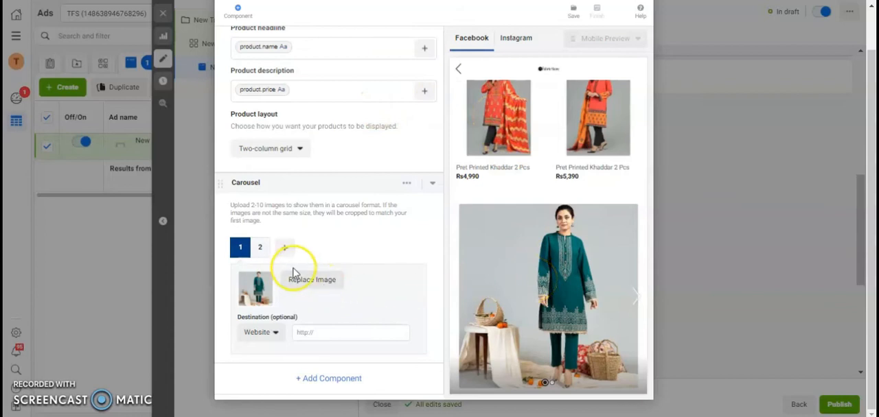
click(260, 246)
click(304, 284)
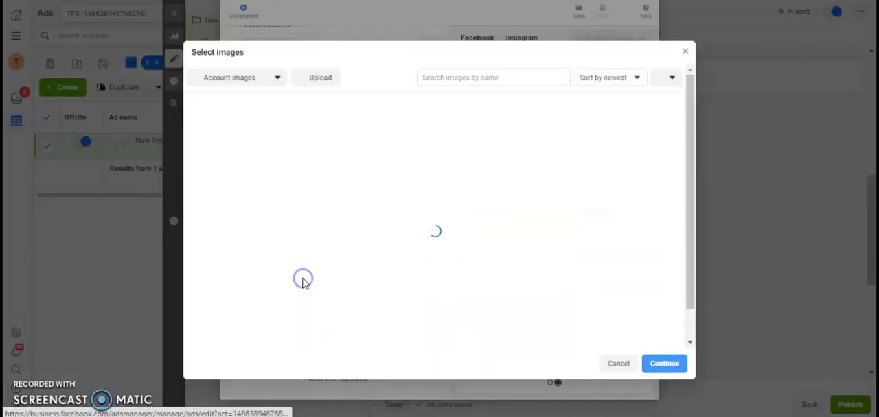
click(403, 136)
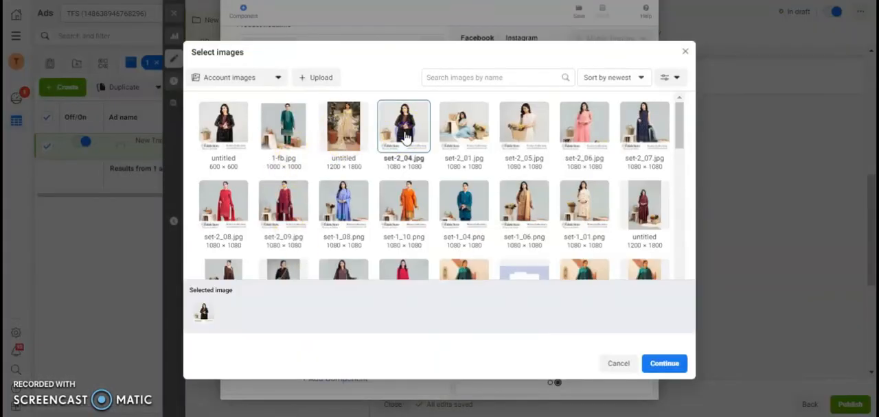
click(656, 364)
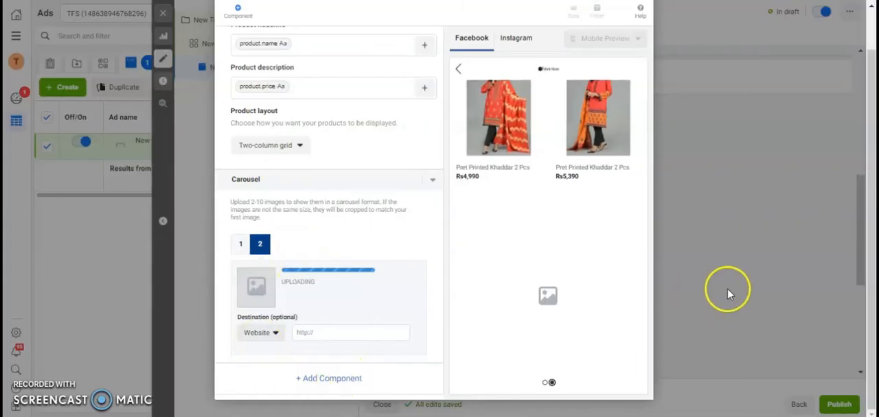
click(321, 331)
text(https://www.thefabricstore.pk/)
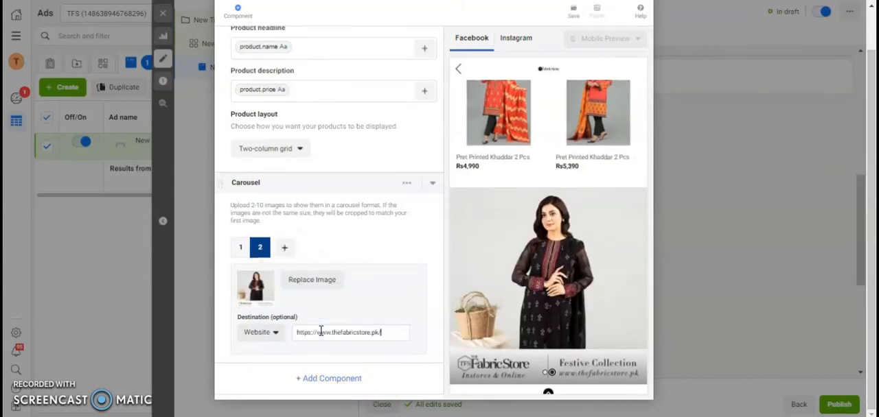
- Add a Button component below the carousel and label it "Buy Now"
click(336, 379)
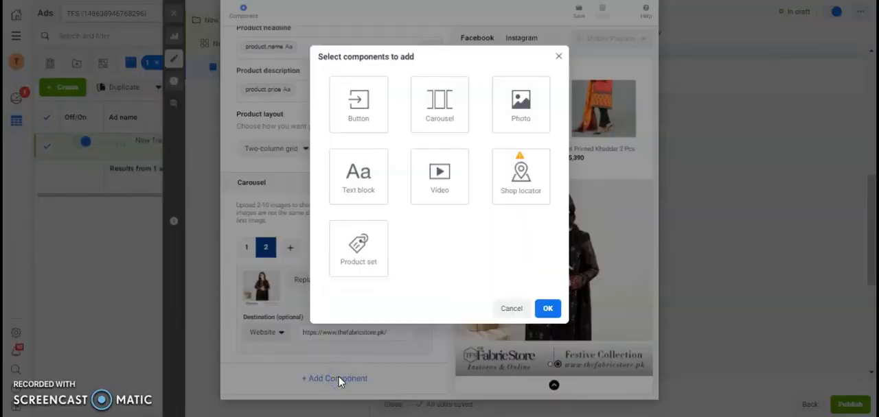
click(361, 122)
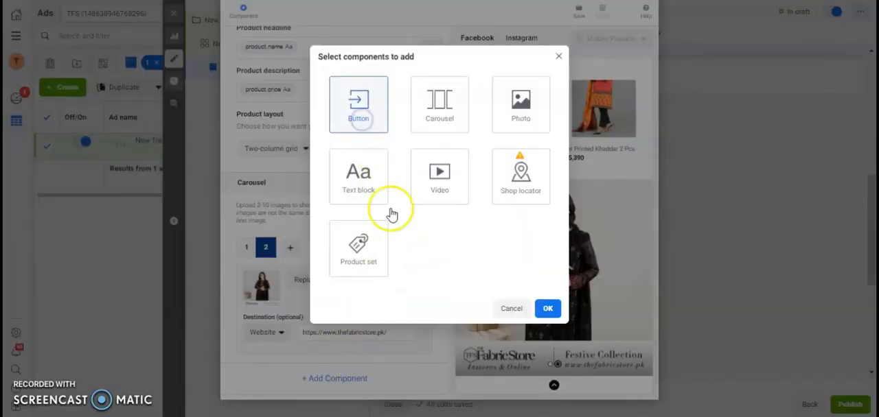
click(548, 309)
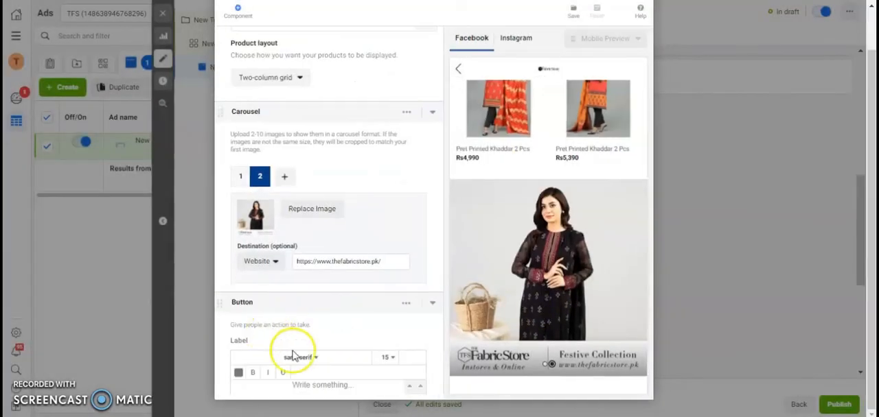
click(334, 374)
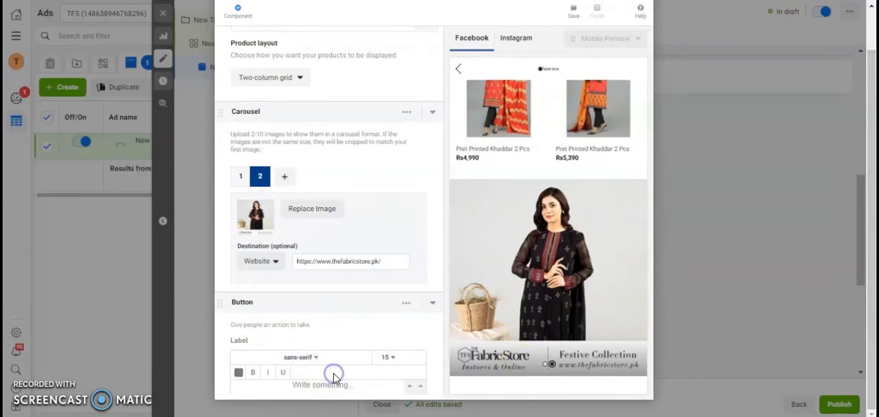
scroll(334, 390, down, 3)
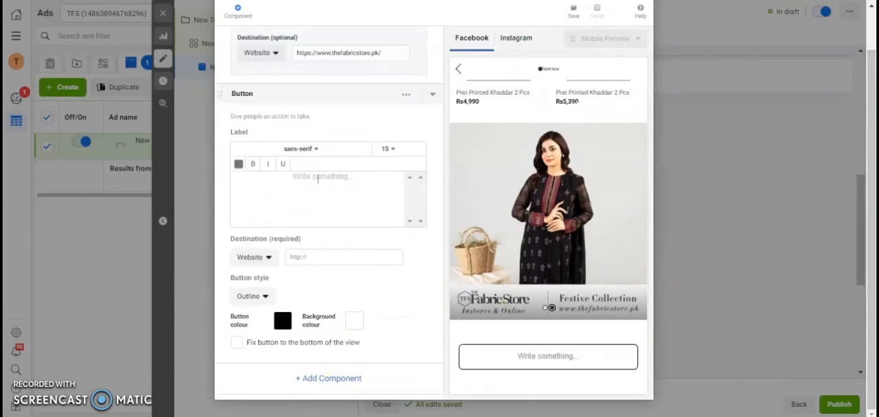
text(Buy)
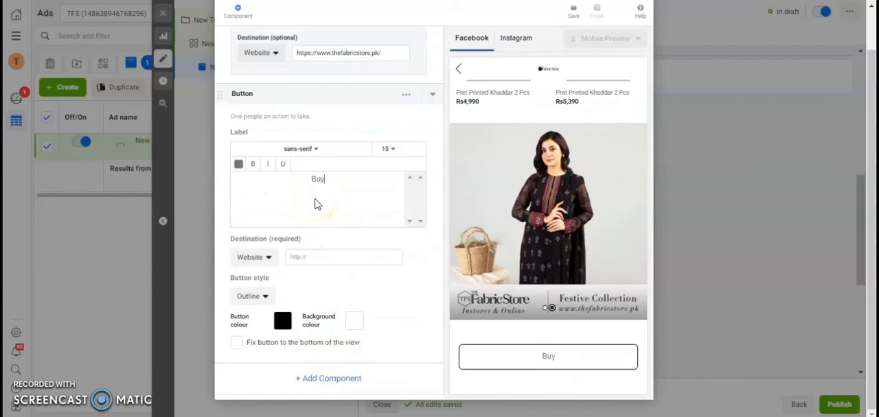
text( Now)
click(318, 257)
click(325, 256)
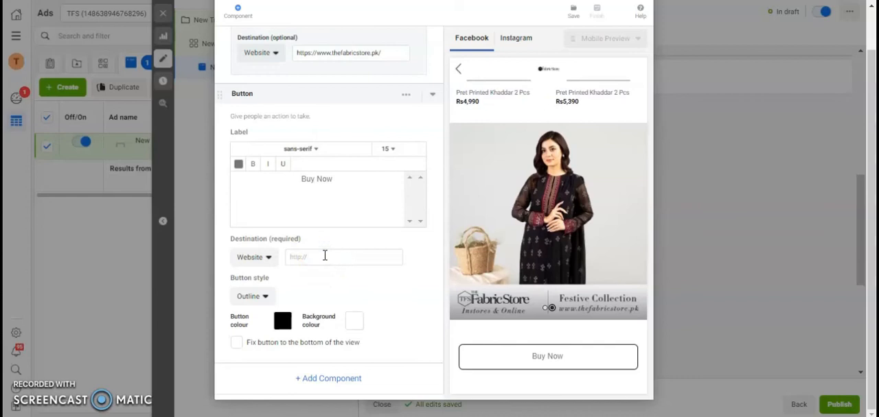
text(https://www.thefabricstore.pk/)
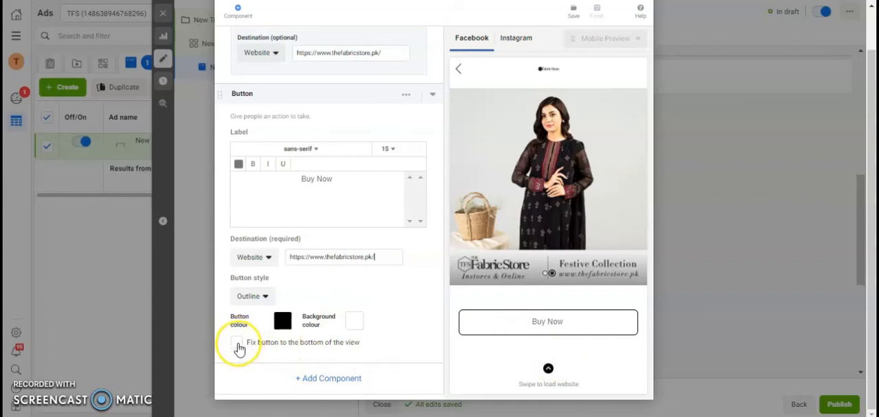
click(237, 345)
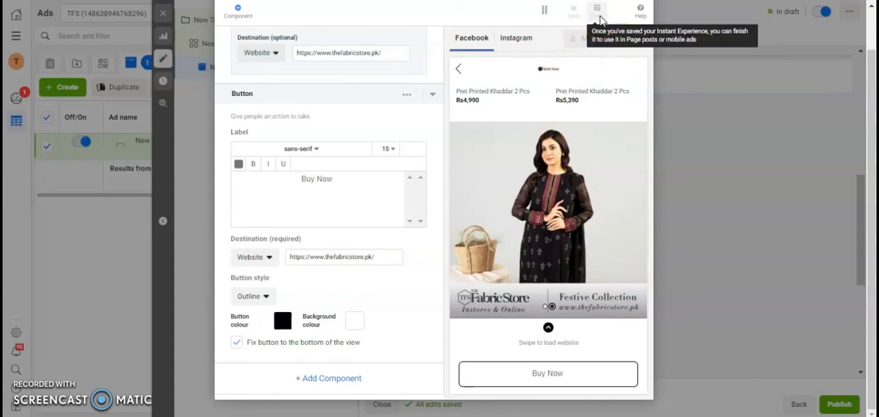
- Finish the Instant Experience and confirm its use in the Collection ad
click(599, 17)
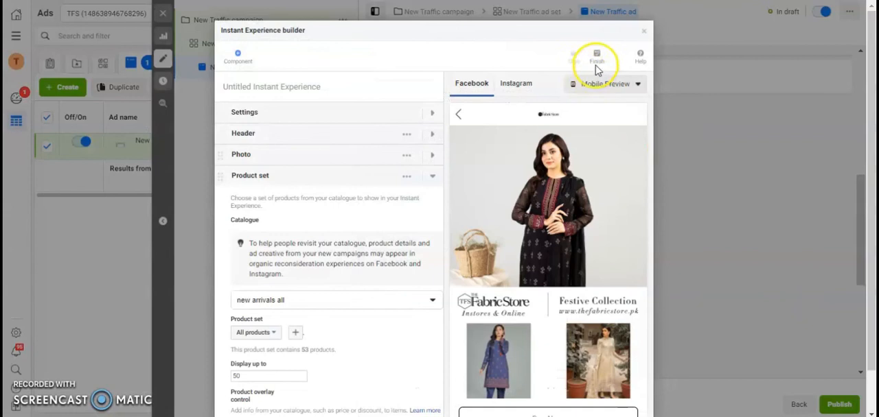
click(598, 56)
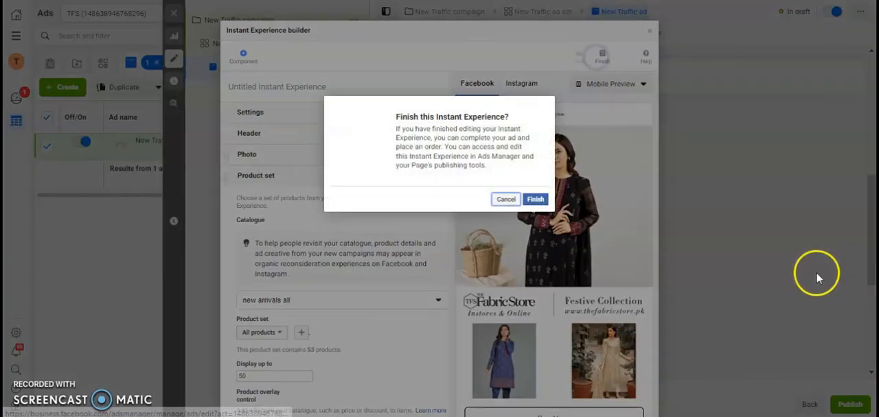
click(524, 205)
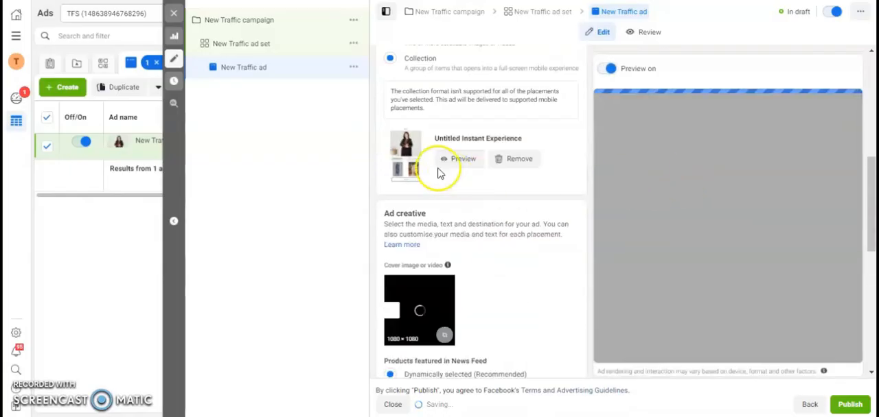
- Review the ad's primary text, headline, deep link and tracking settings alongside its Instant Experience and preview
scroll(863, 175, down, 4)
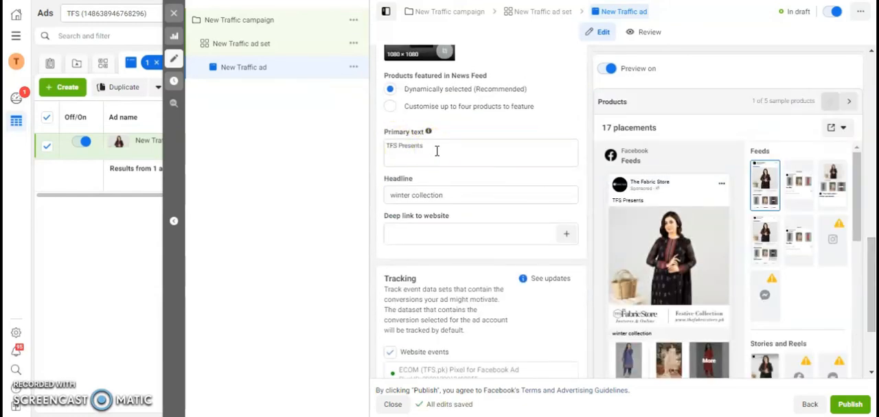
click(445, 199)
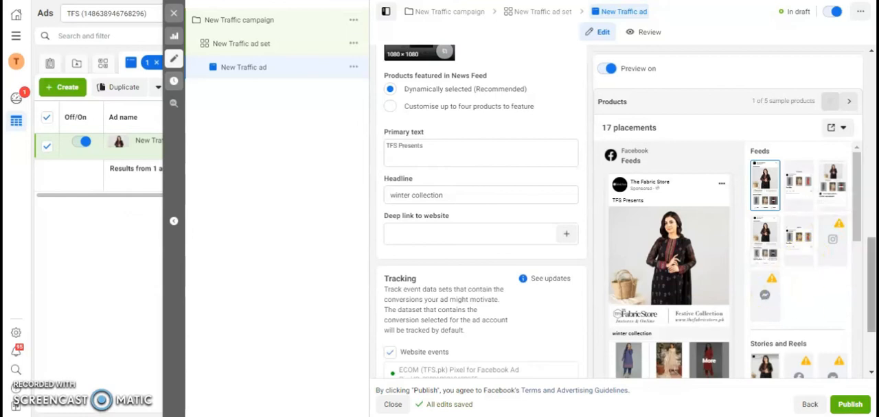
scroll(714, 330, down, 2)
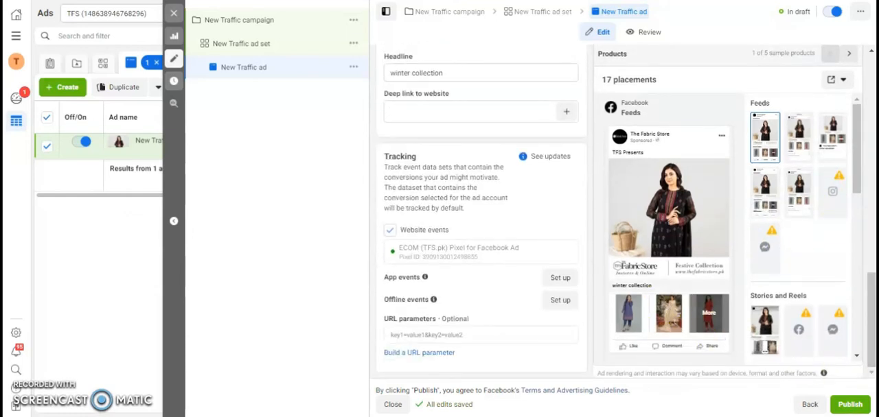
drag(871, 320, 869, 173)
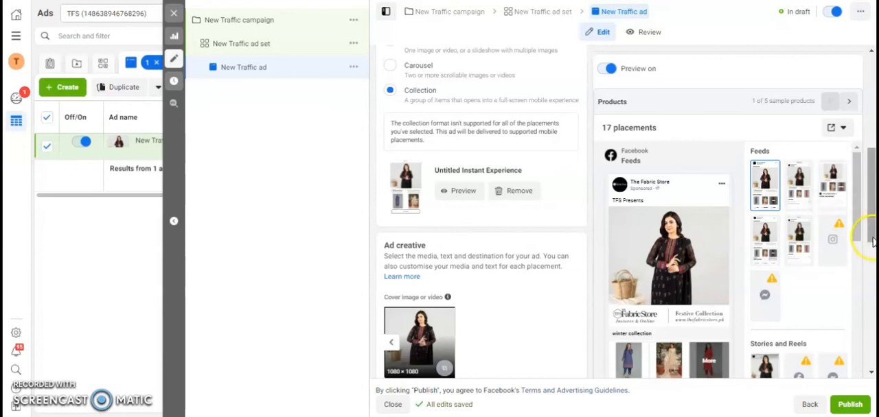
drag(873, 239, 869, 141)
- Change the New Traffic campaign's objective to Conversions
click(261, 22)
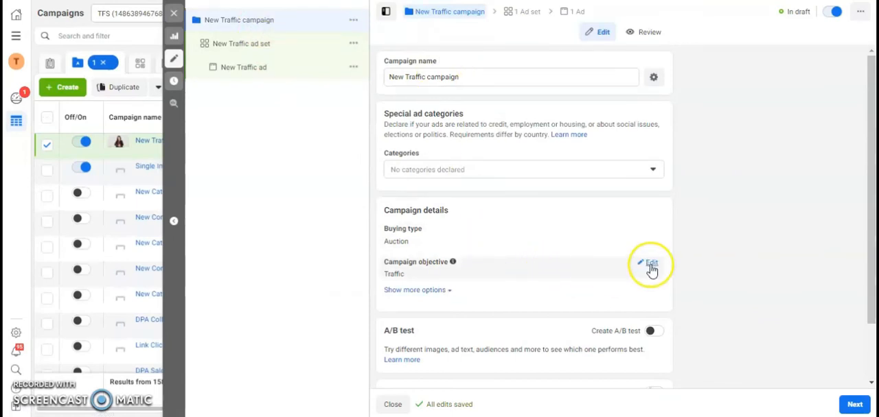
click(651, 265)
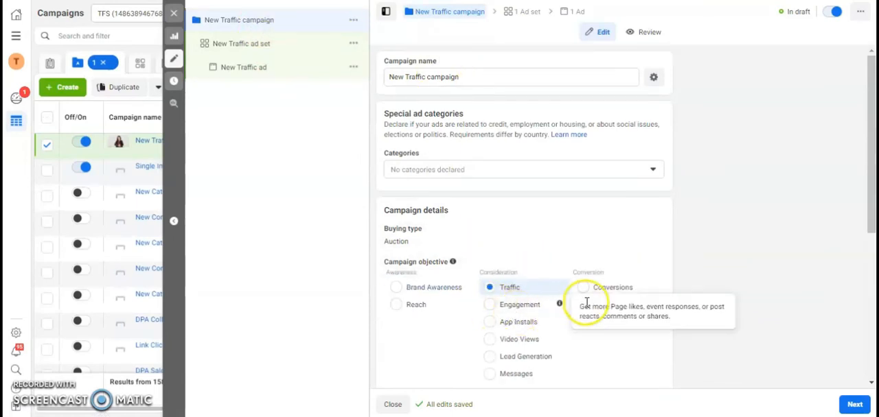
scroll(863, 213, down, 3)
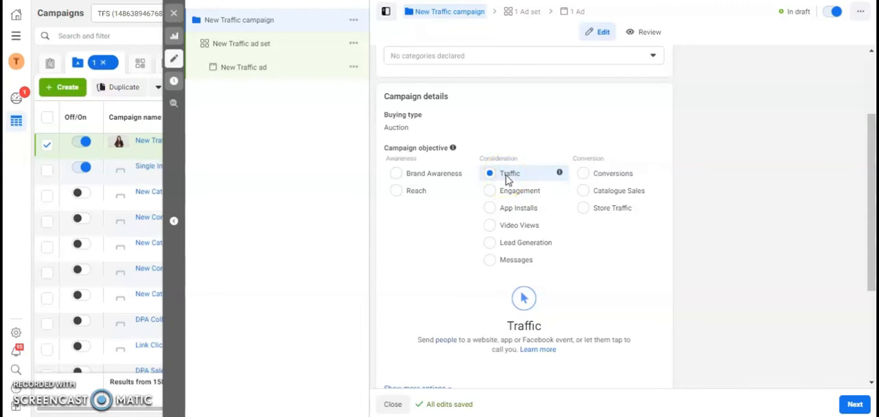
click(582, 180)
click(566, 199)
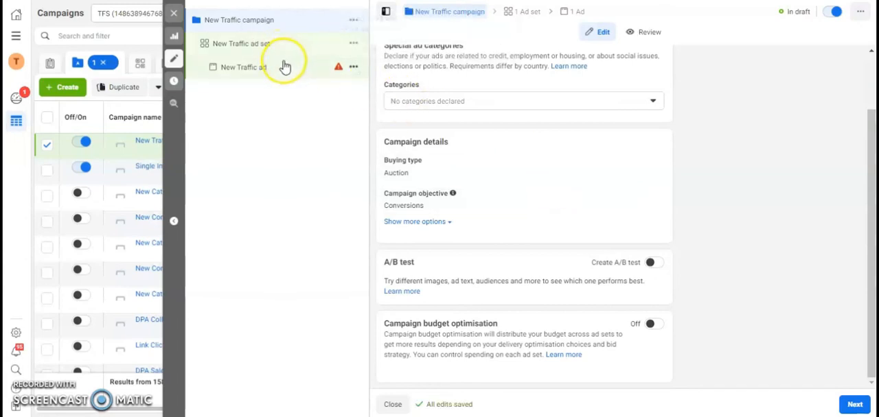
- Set the New Traffic ad set's conversion event to Purchase and look over its remaining settings
click(284, 45)
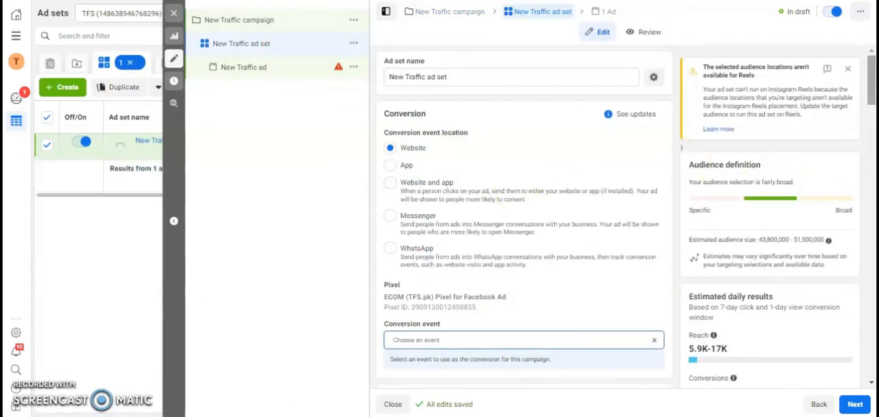
scroll(872, 95, down, 2)
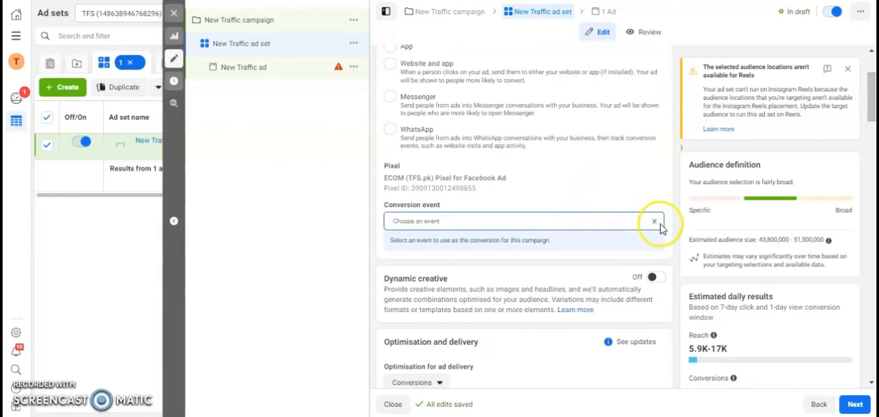
click(569, 222)
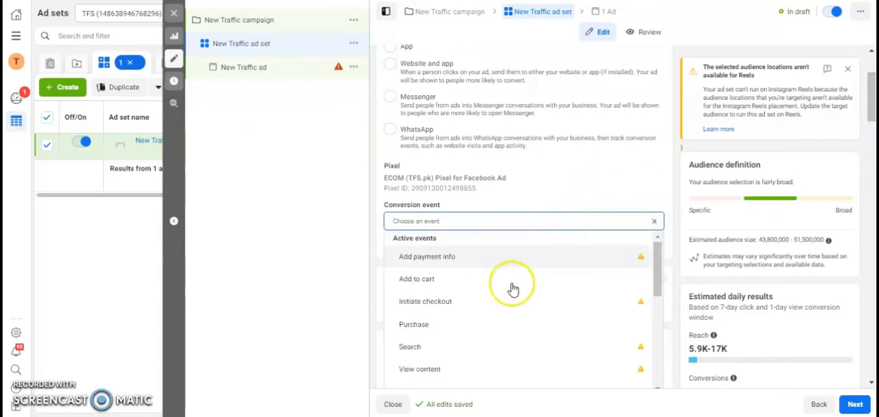
click(489, 327)
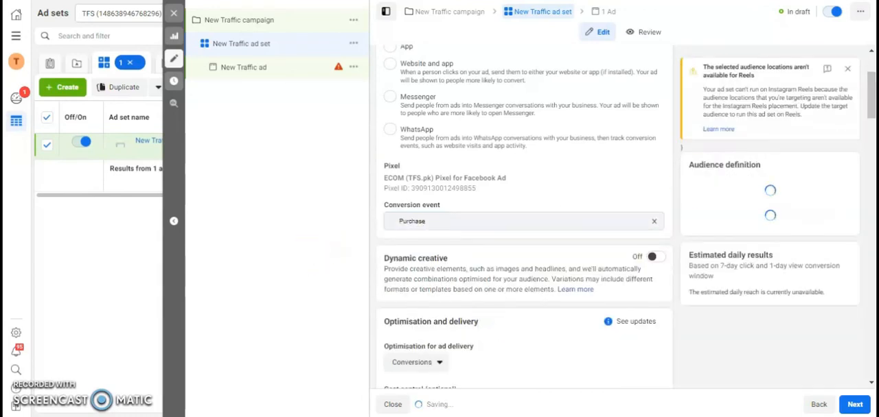
drag(872, 103, 872, 347)
- Assign The Fabric Store as the ad's Facebook Page and choose the Collection format
click(281, 69)
click(483, 151)
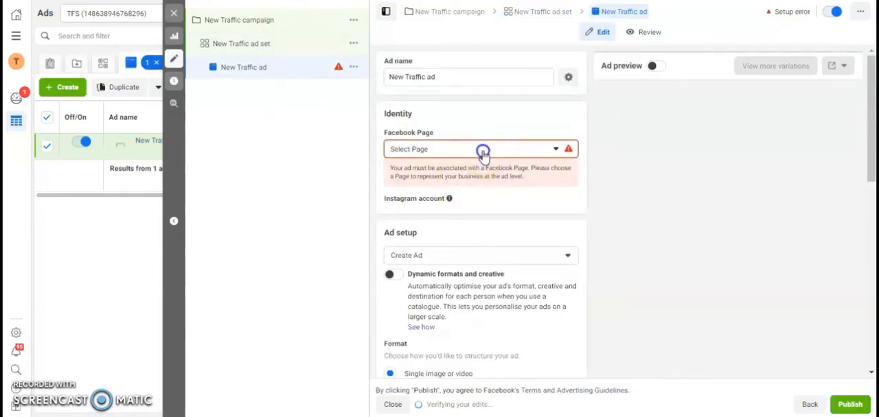
click(435, 213)
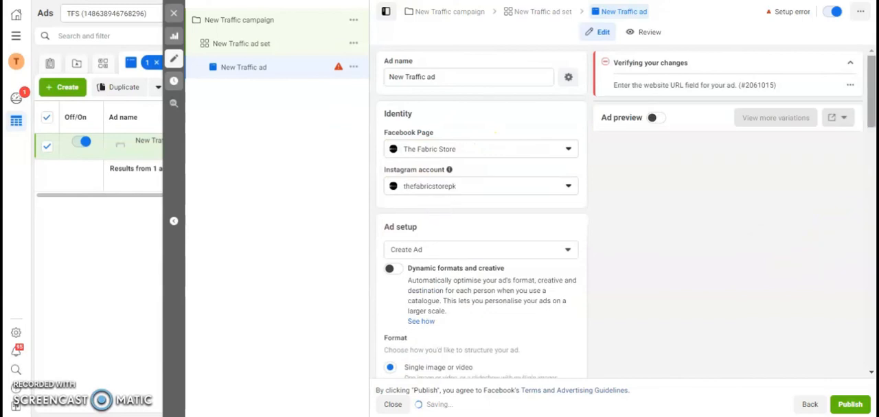
scroll(451, 165, down, 4)
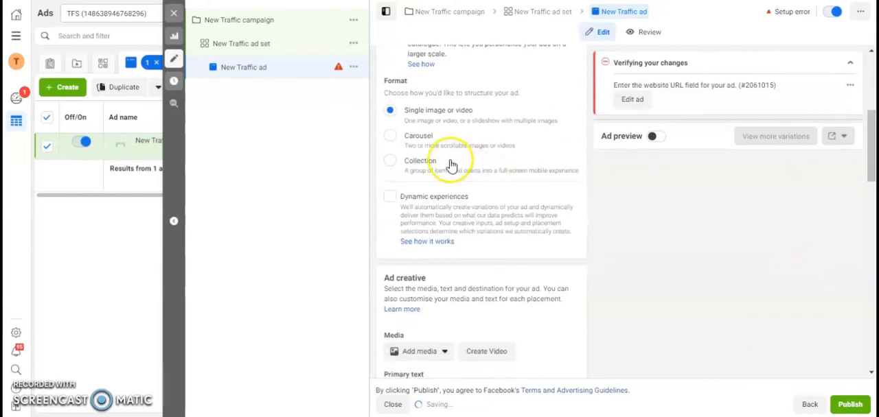
click(393, 165)
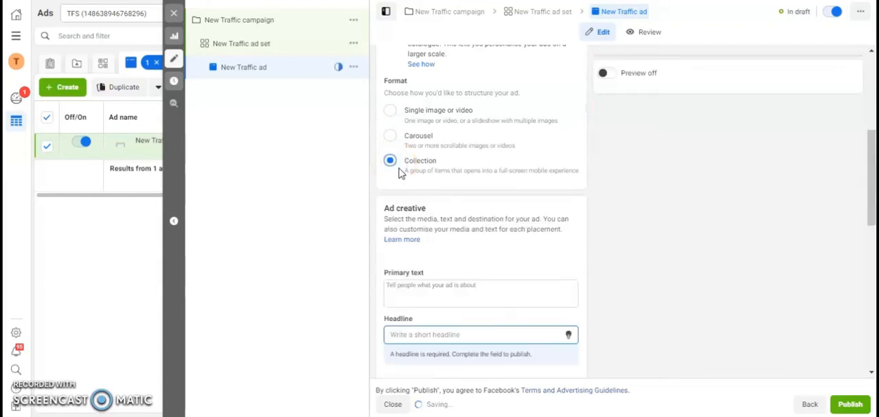
- Examine the Collection ad's destination options, including the Instant Experience templates and the existing Instant Experiences
scroll(872, 199, down, 2)
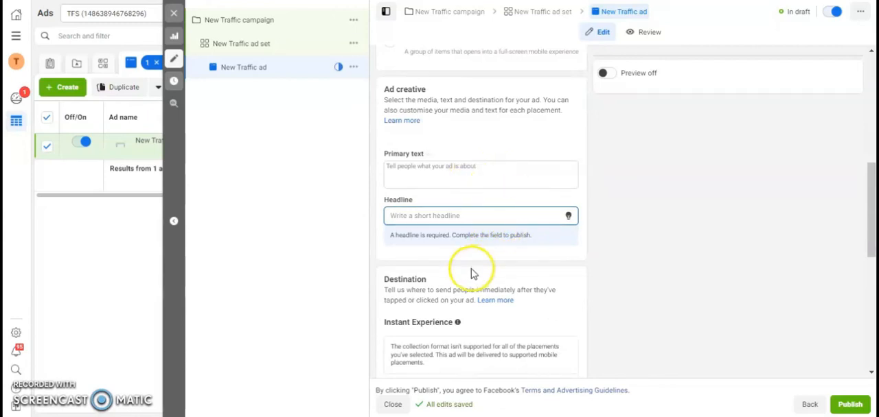
drag(871, 247, 872, 270)
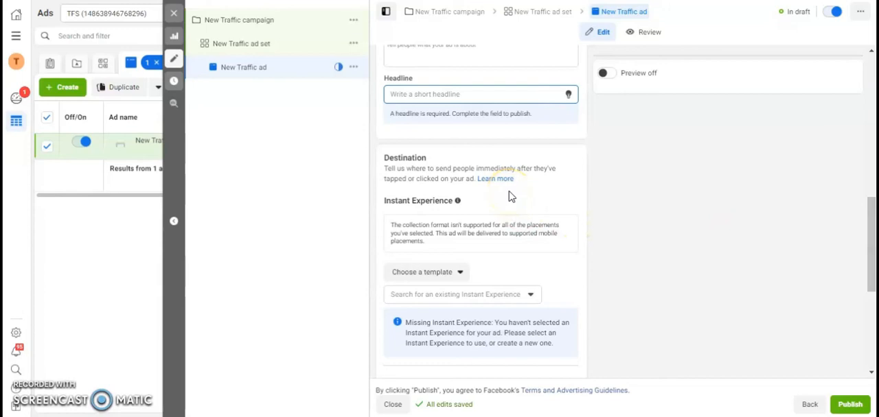
mouse_move(872, 250)
mouse_down()
mouse_move(872, 242)
mouse_move(872, 259)
mouse_up()
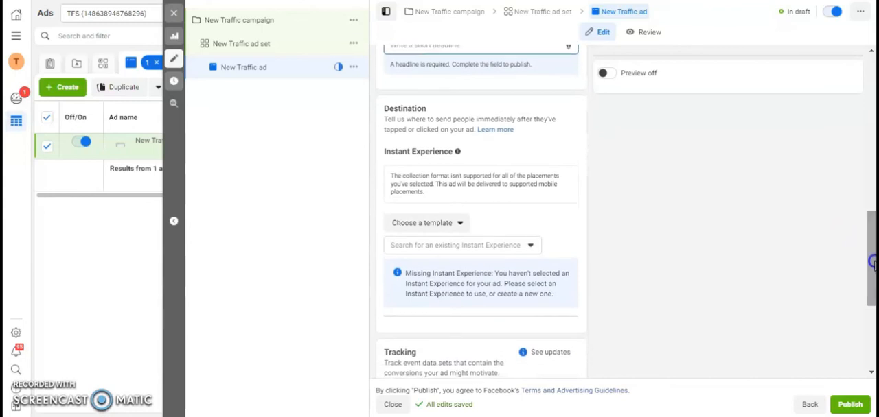
click(414, 227)
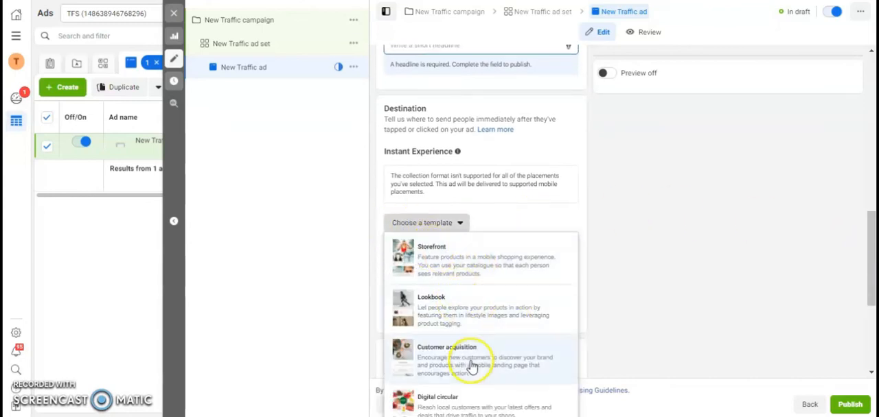
drag(869, 265, 870, 306)
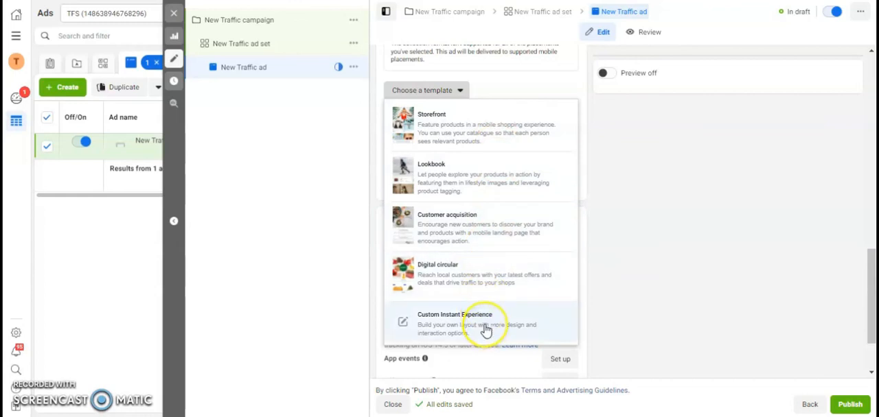
click(665, 272)
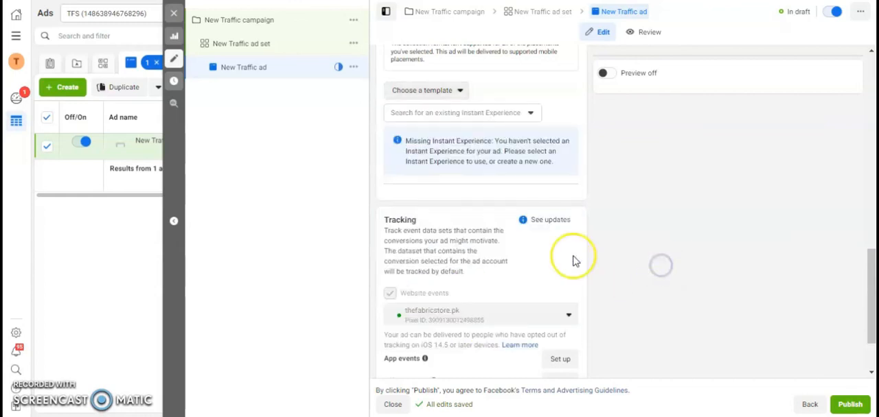
click(464, 113)
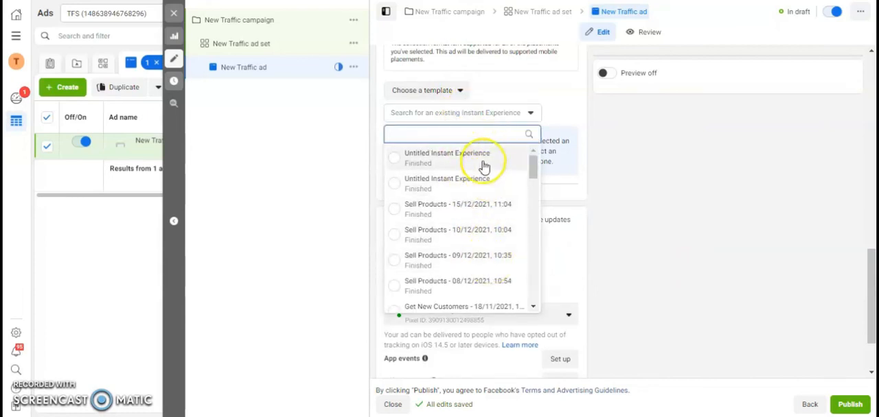
click(687, 231)
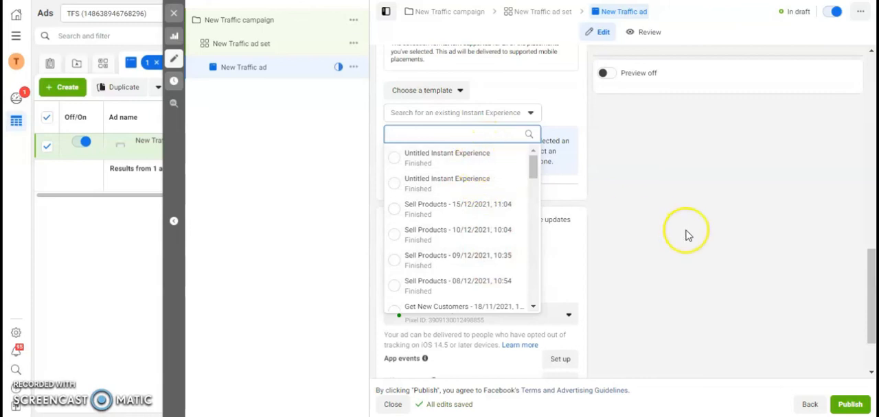
- Review the ad's tracking, text, identity and format settings, and recheck the Instant Experience templates
scroll(870, 309, down, 1)
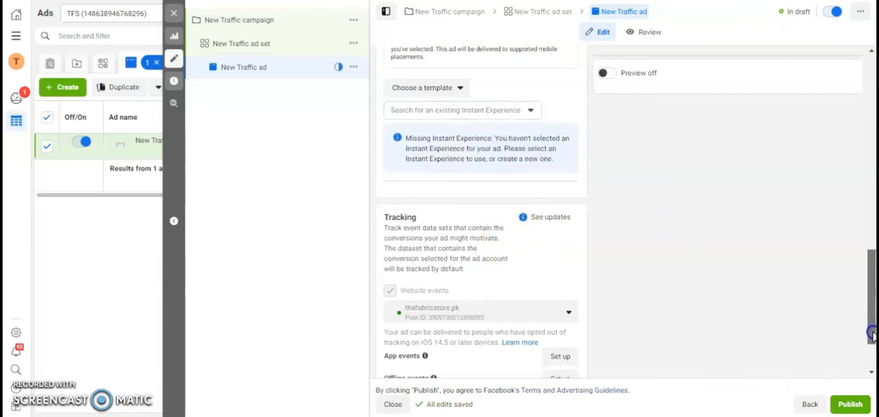
scroll(481, 206, up, 4)
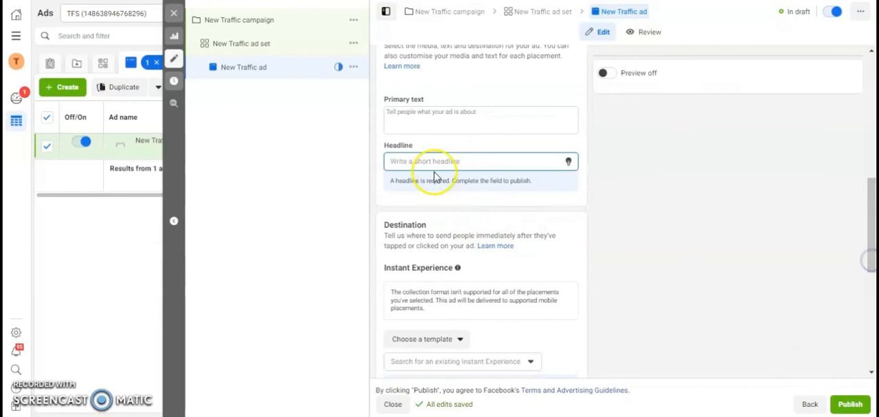
drag(872, 255, 872, 128)
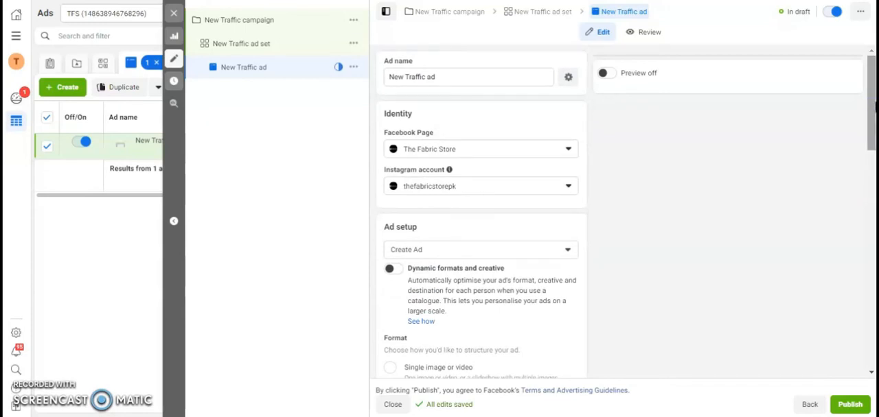
drag(872, 104, 872, 254)
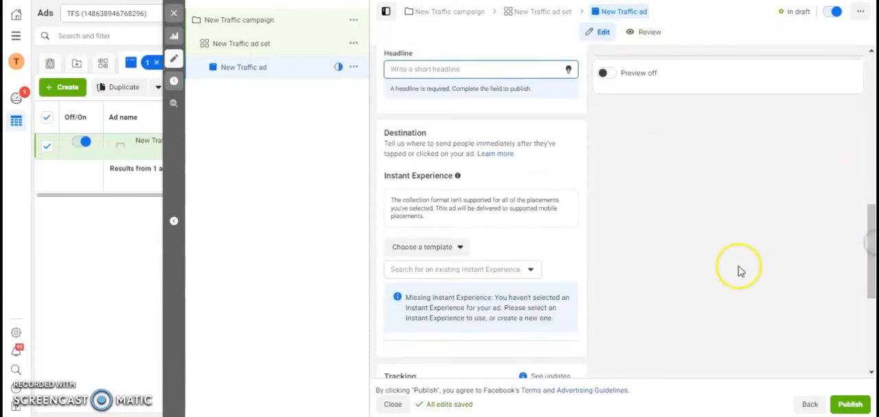
click(453, 249)
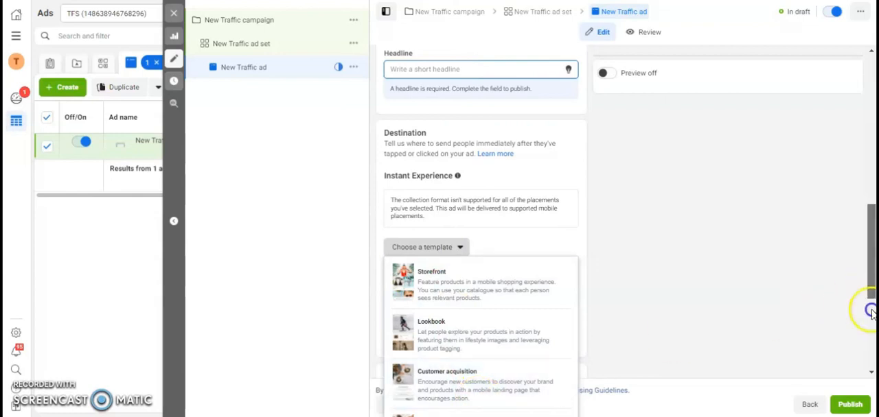
drag(869, 307, 868, 343)
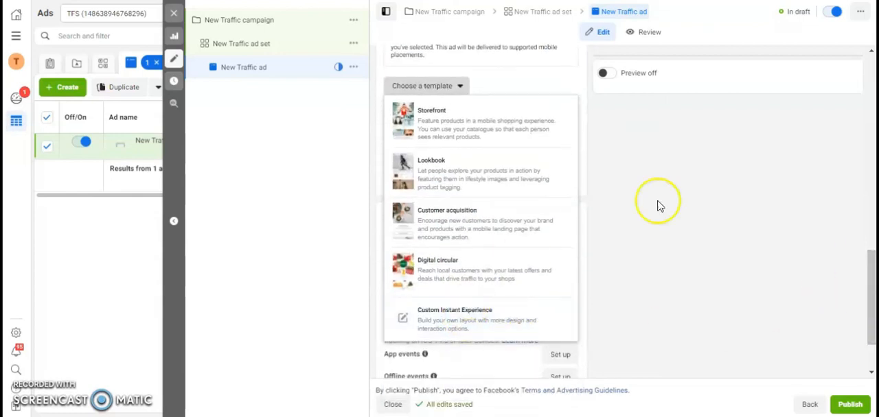
drag(871, 270, 869, 133)
- Change the New Traffic campaign's objective to Catalogue Sales
click(280, 19)
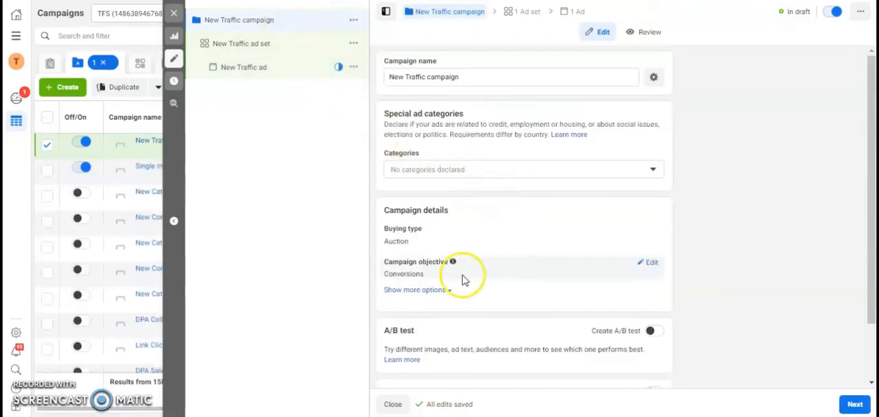
mouse_move(871, 239)
mouse_down()
mouse_move(869, 295)
mouse_move(869, 230)
mouse_move(865, 288)
mouse_up()
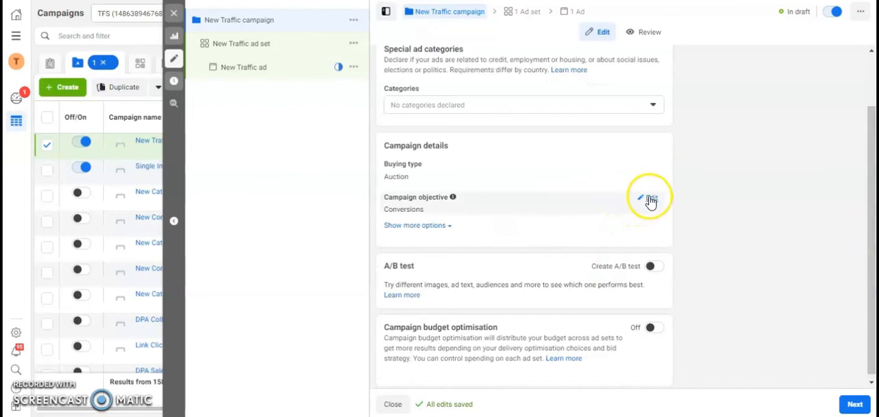
click(650, 200)
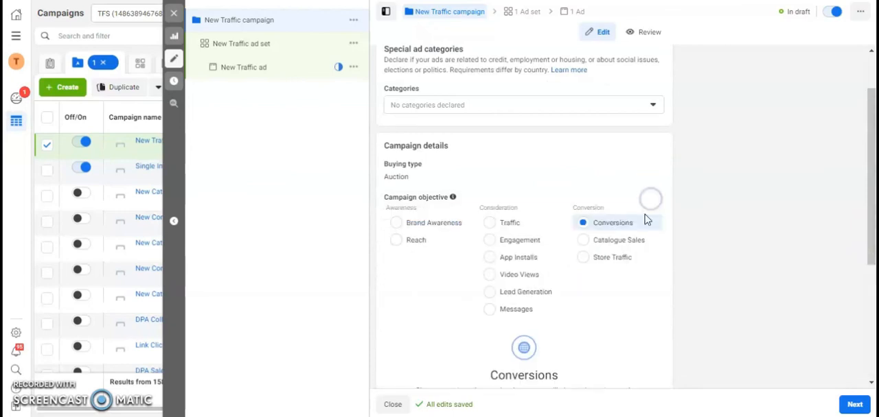
click(597, 242)
click(558, 199)
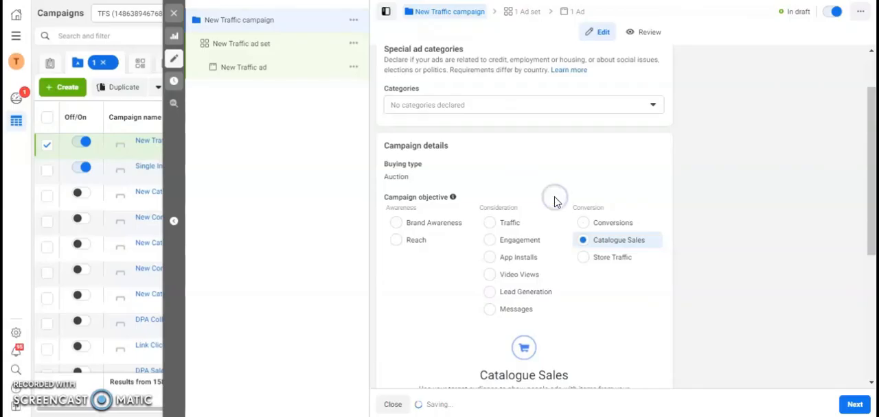
- Select the "new arrivals all" catalogue for the campaign and look over its details
drag(874, 190, 874, 304)
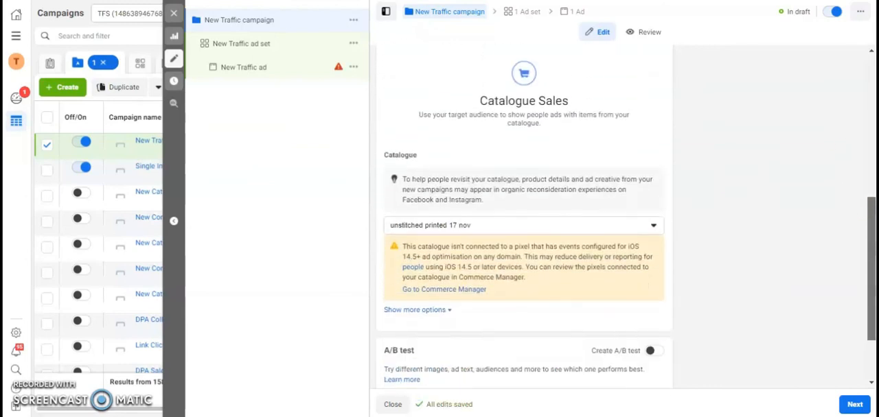
click(615, 225)
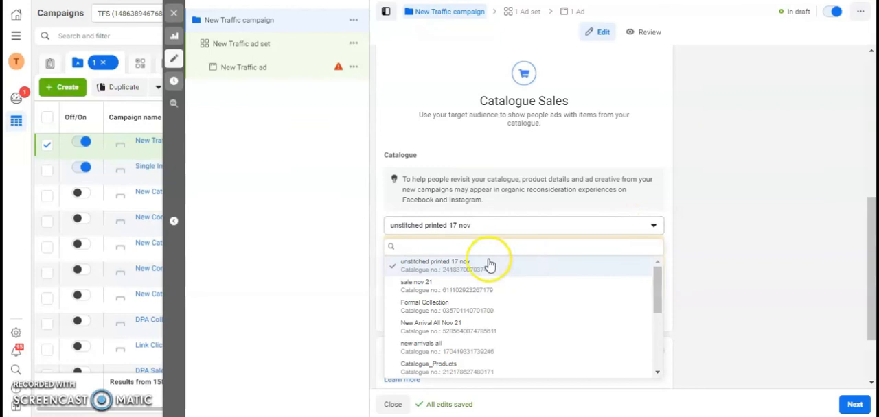
click(486, 350)
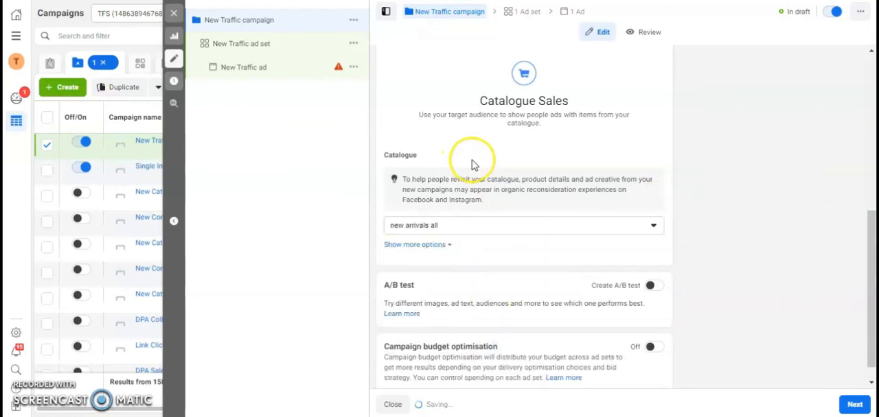
drag(868, 257, 865, 144)
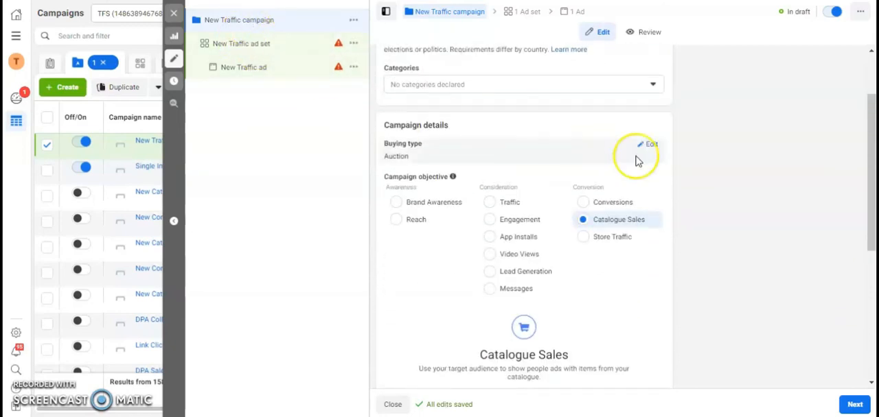
drag(871, 196, 857, 352)
- Choose the All products set for the New Traffic ad set and optimise its delivery for conversion events
click(260, 47)
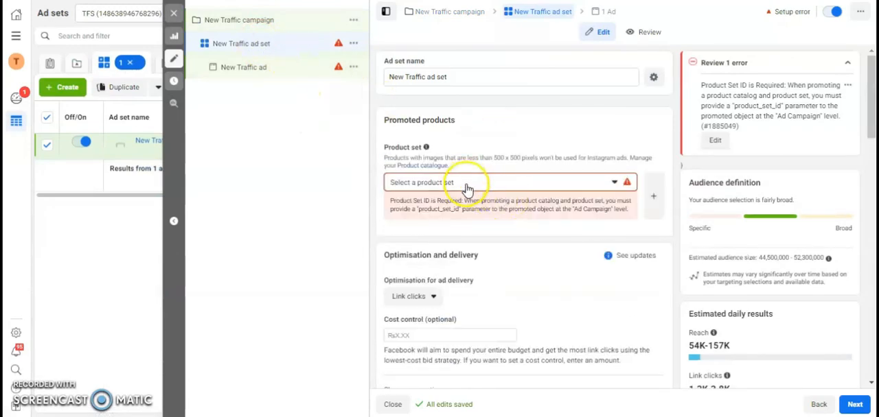
click(467, 187)
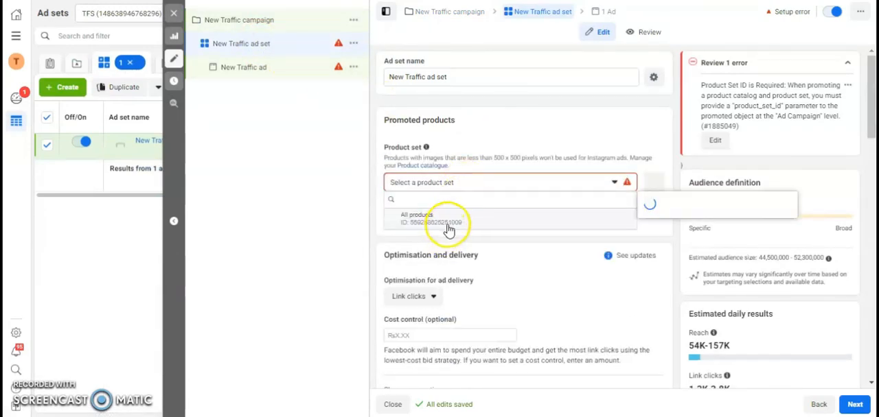
click(439, 220)
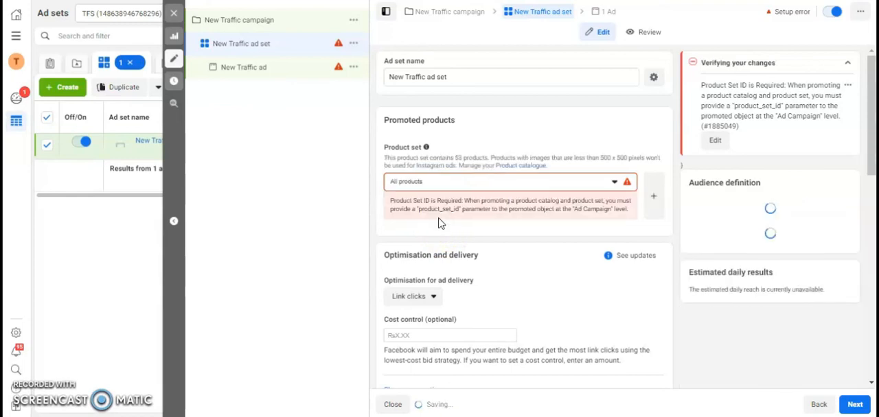
click(426, 296)
click(461, 351)
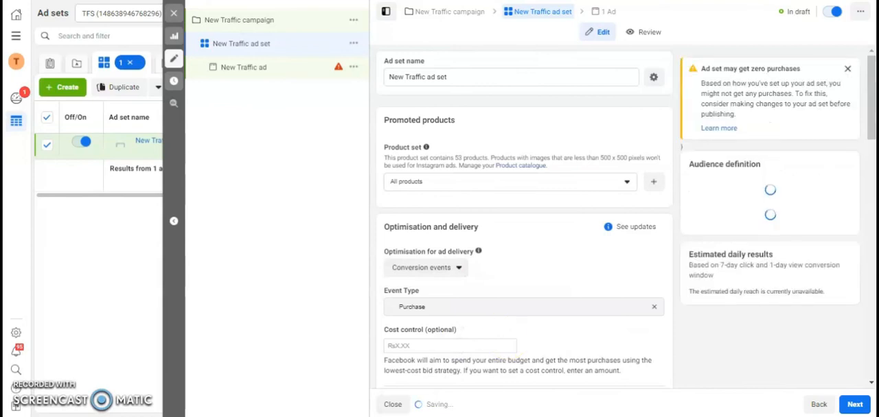
drag(872, 124, 872, 366)
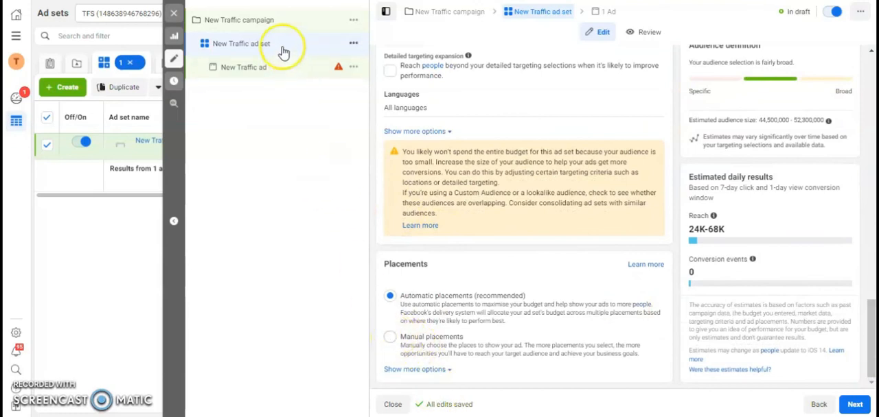
- Switch the New Traffic ad to the Collection format
click(265, 68)
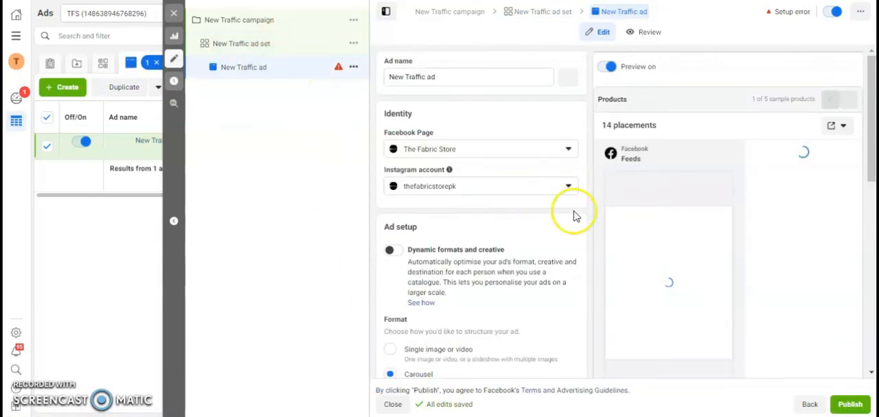
drag(872, 127, 872, 166)
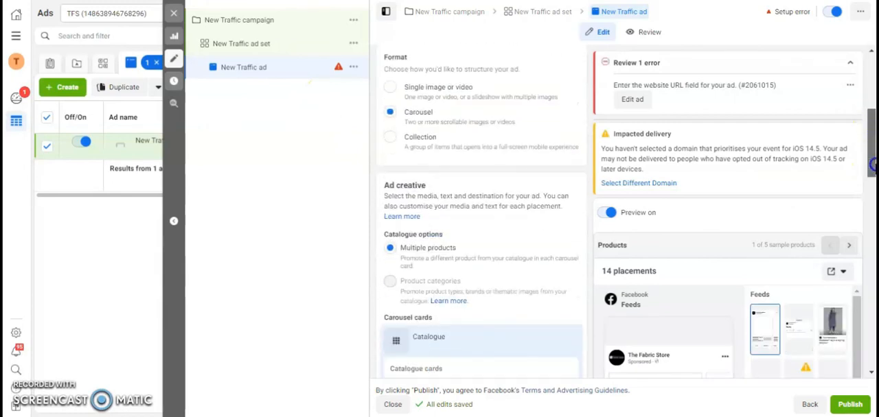
click(391, 135)
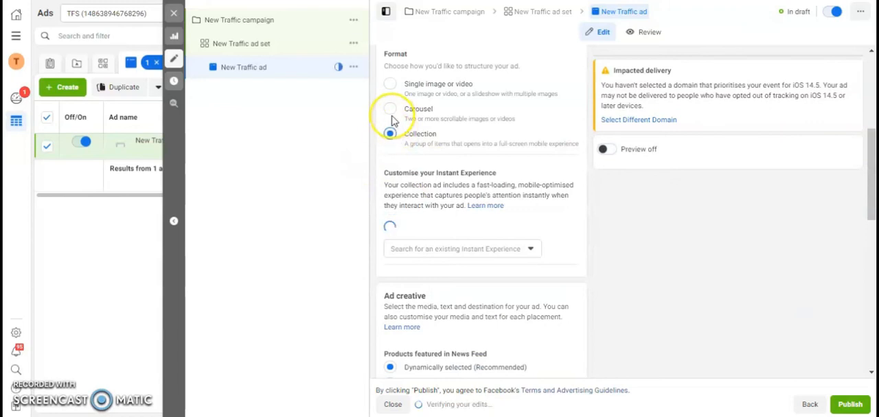
- Start a new Instant Experience for the ad from the Storefront template
drag(870, 167, 870, 182)
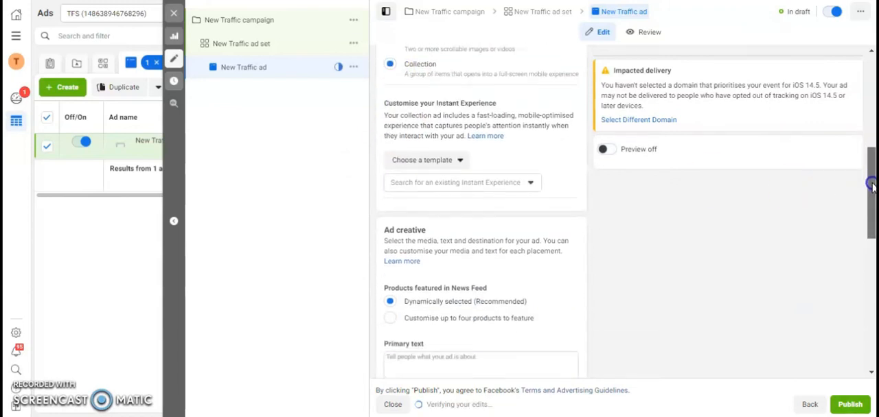
click(430, 158)
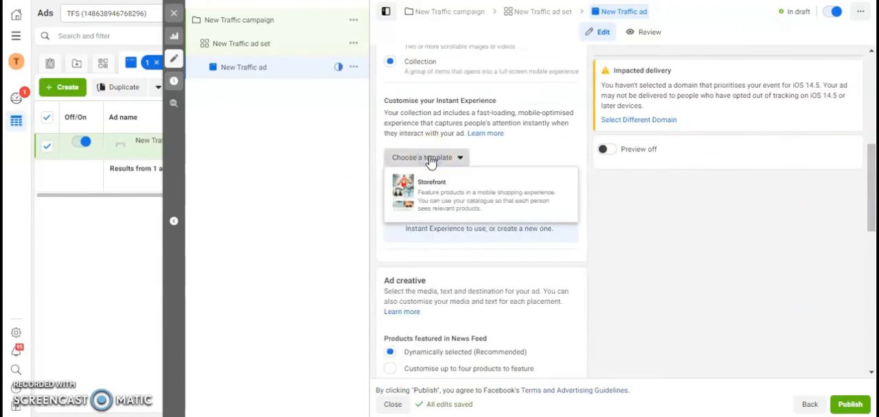
click(438, 198)
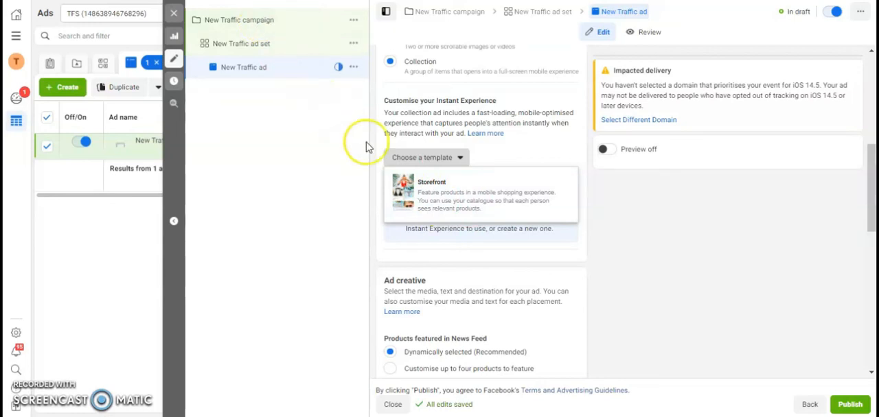
click(439, 195)
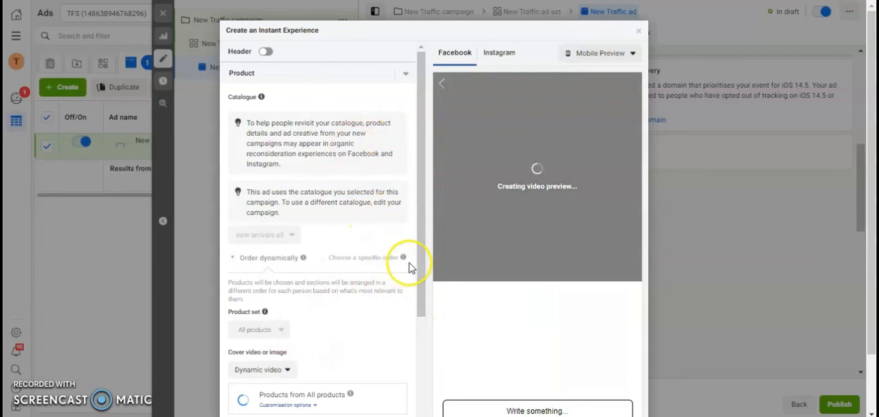
- Set the Instant Experience cover type to Image and use 1-fb.jpg from the account images as the cover
drag(415, 212, 425, 337)
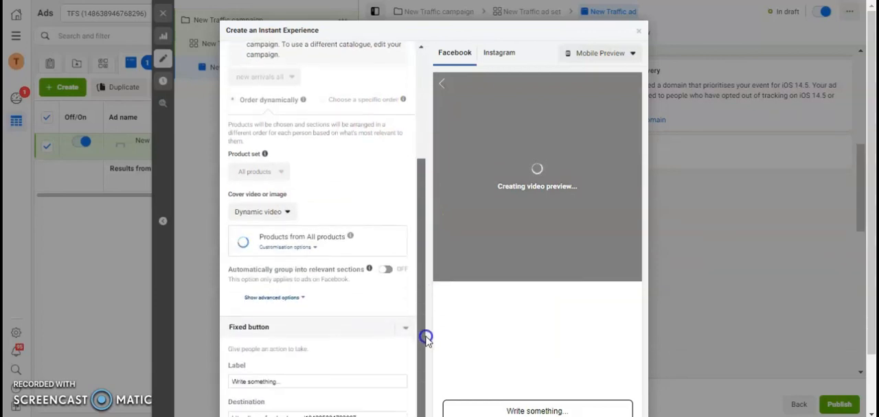
click(283, 214)
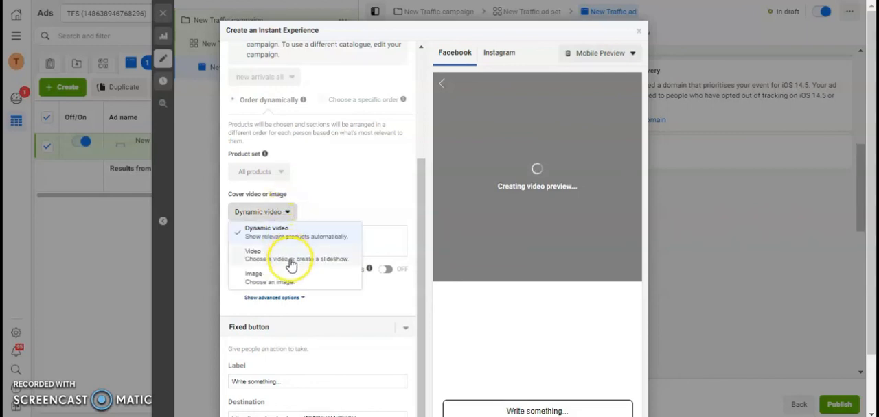
click(362, 192)
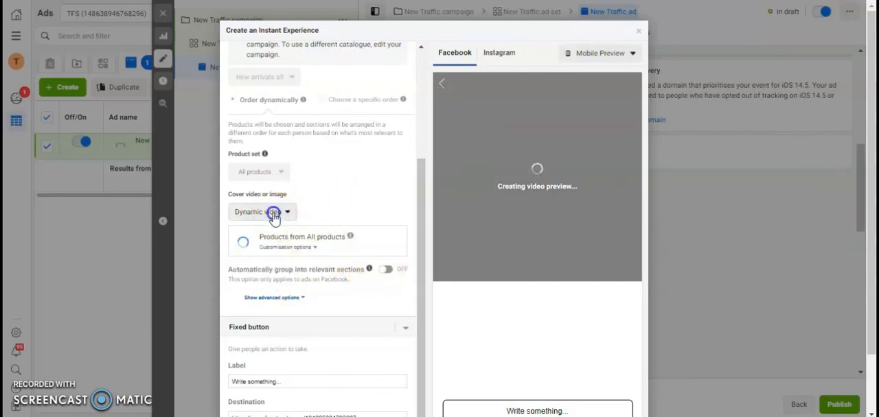
click(249, 211)
click(269, 277)
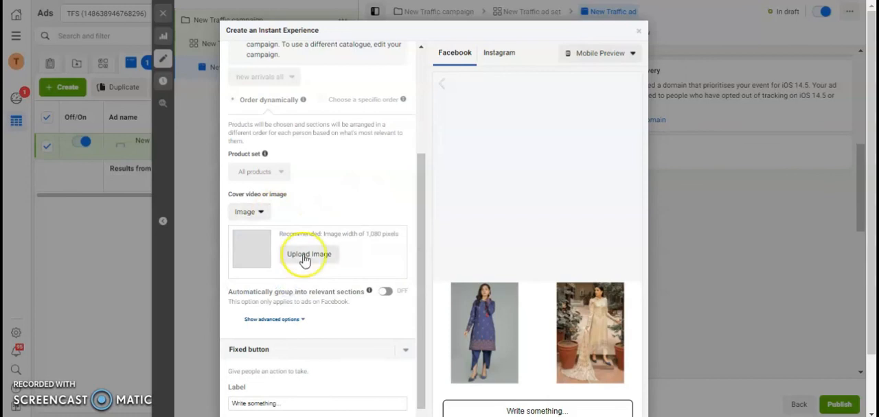
drag(418, 196, 417, 177)
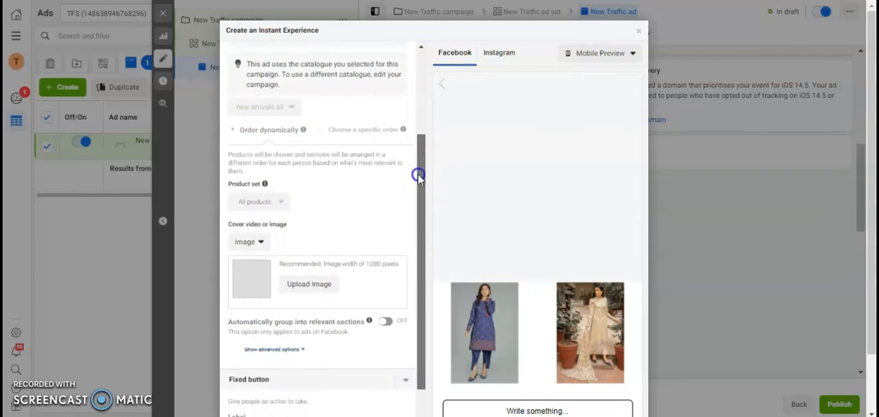
click(319, 285)
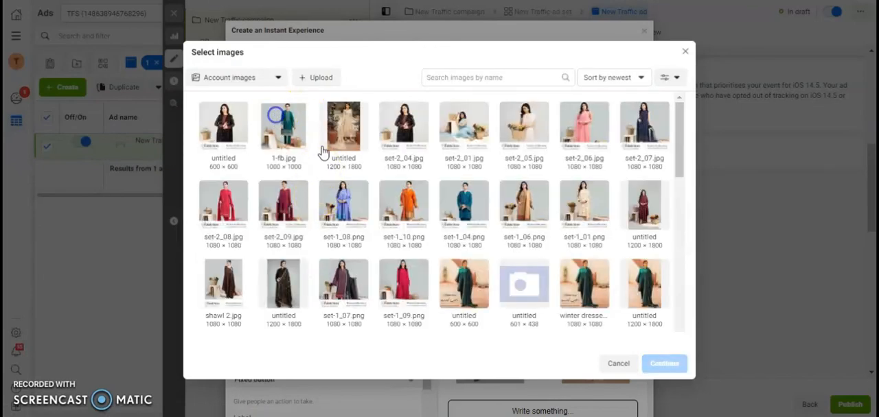
click(275, 115)
click(664, 363)
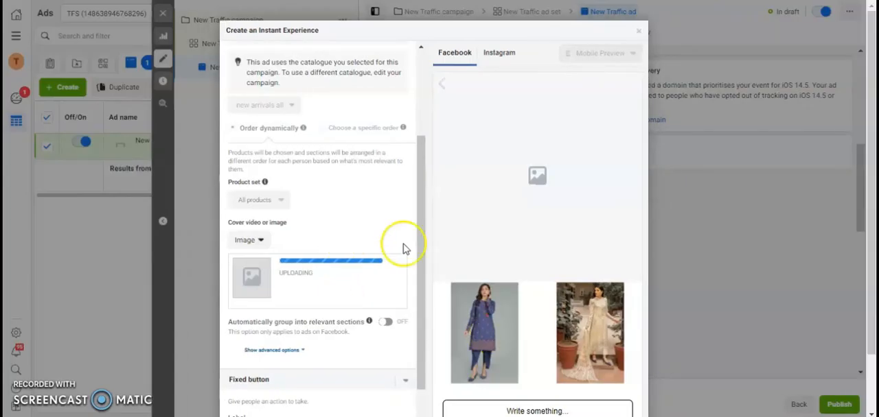
- Turn on automatic grouping into relevant sections for the Instant Experience and show the editable section titles
scroll(872, 311, down, 1)
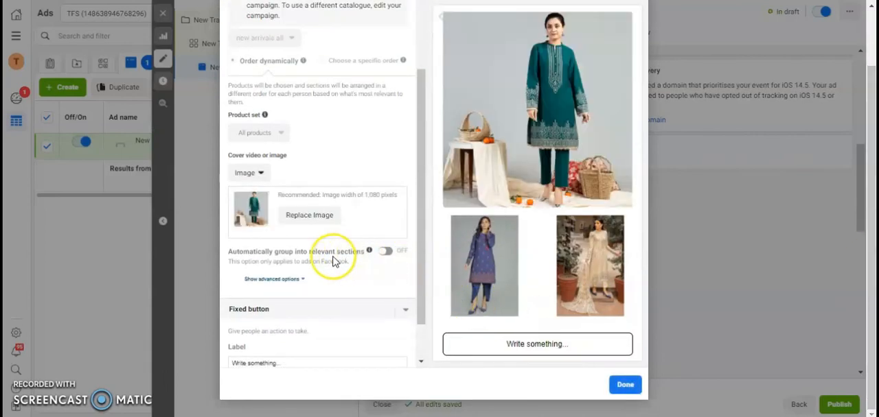
click(388, 252)
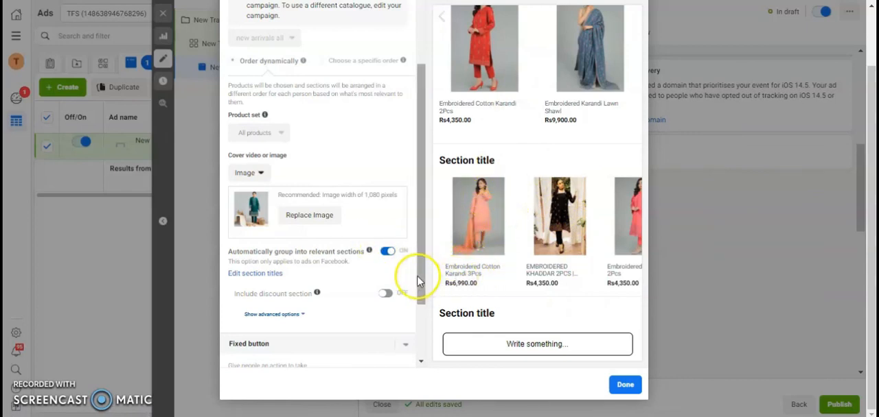
click(273, 275)
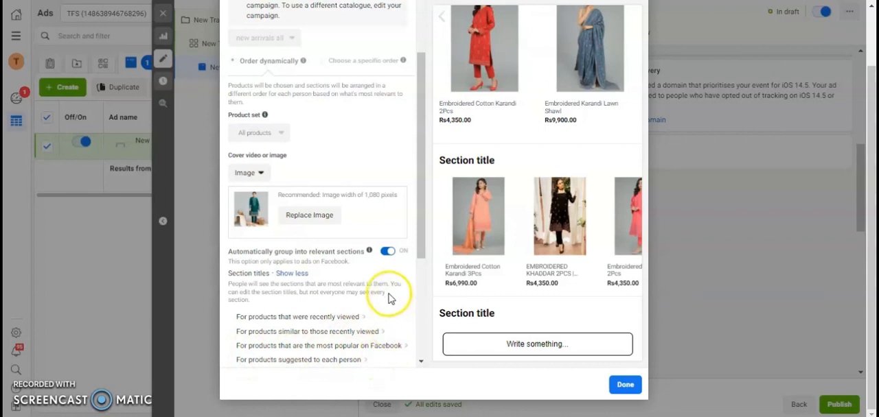
drag(421, 253, 426, 370)
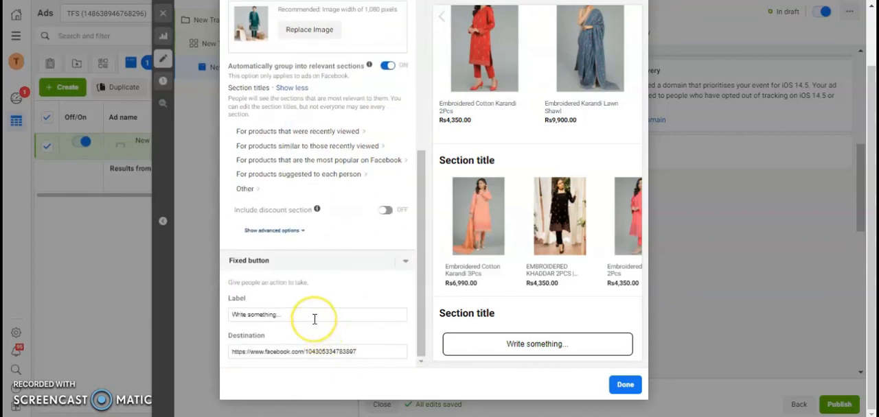
drag(314, 319, 231, 316)
click(279, 316)
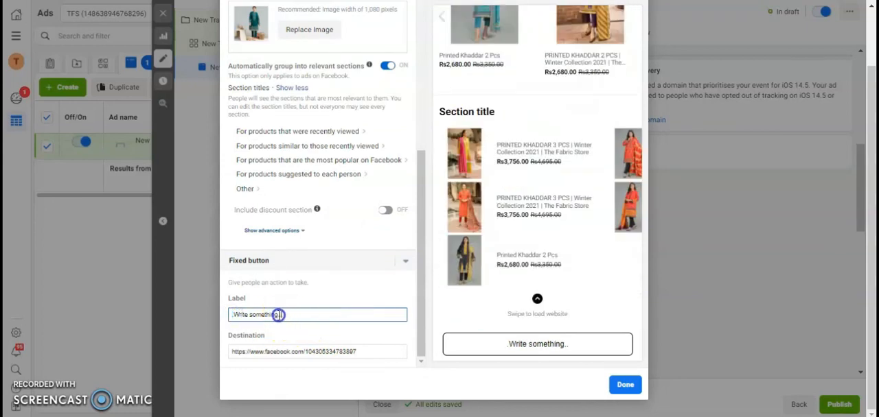
text(Buy Now)
double_click(325, 351)
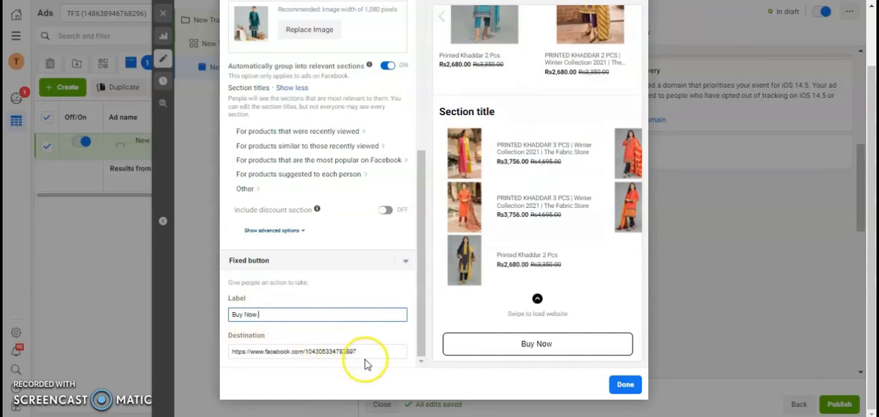
text(https://www.thefabricstore.pk)
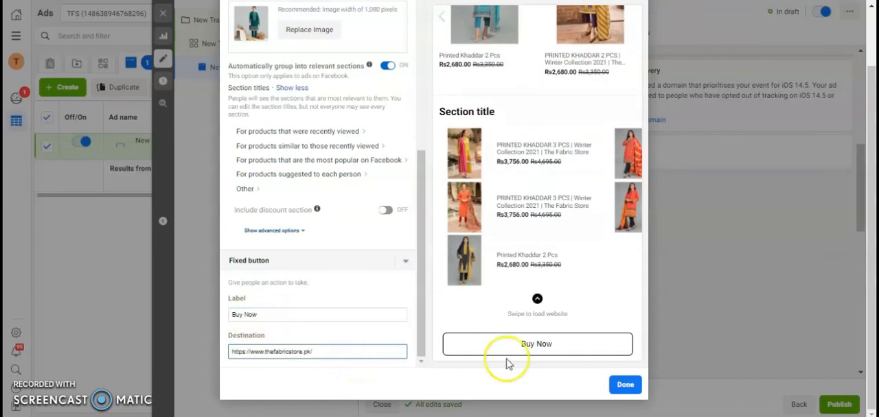
click(621, 387)
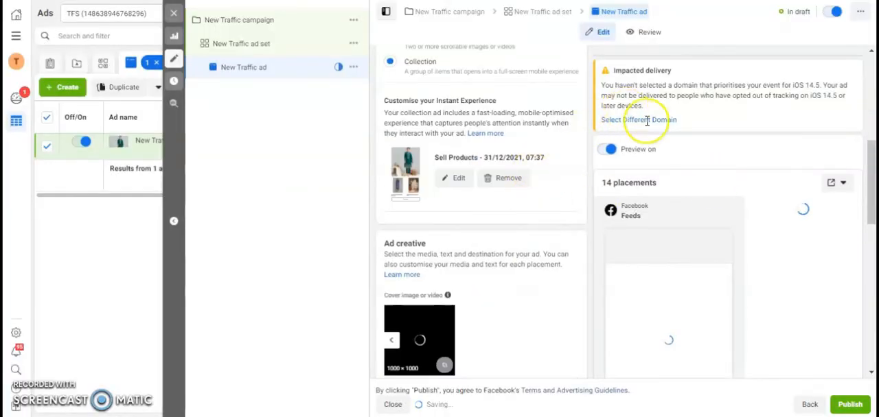
- Select thefabricstore.pk as the ad's tracking domain
click(647, 120)
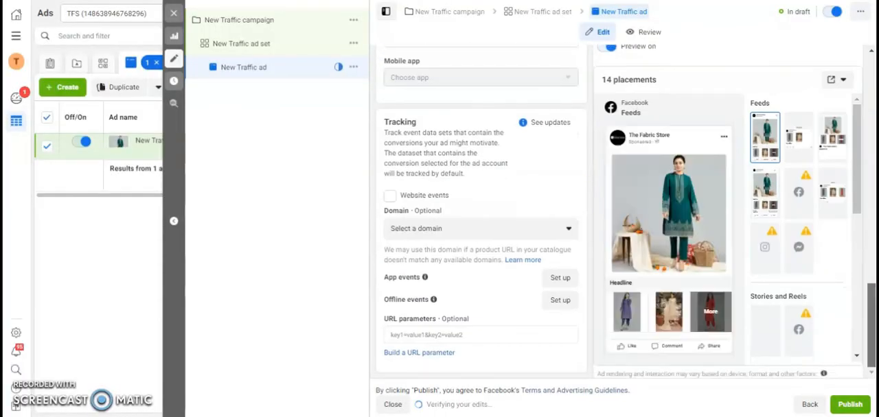
click(471, 230)
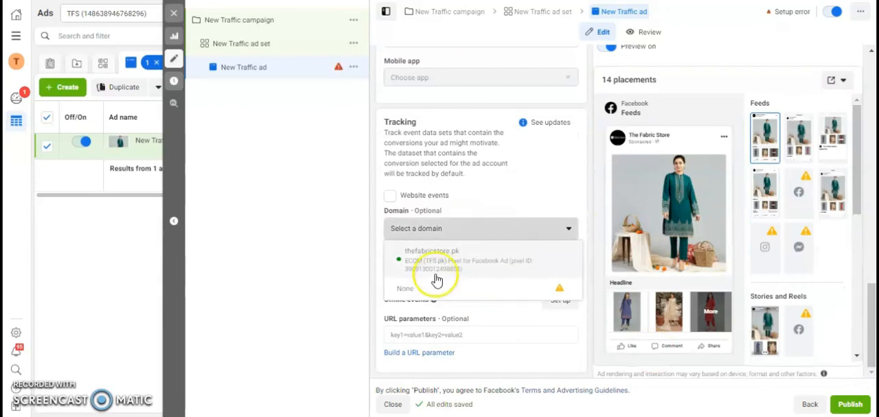
click(439, 258)
- Enter "winter collection" as the Collection ad's headline
drag(874, 315, 870, 158)
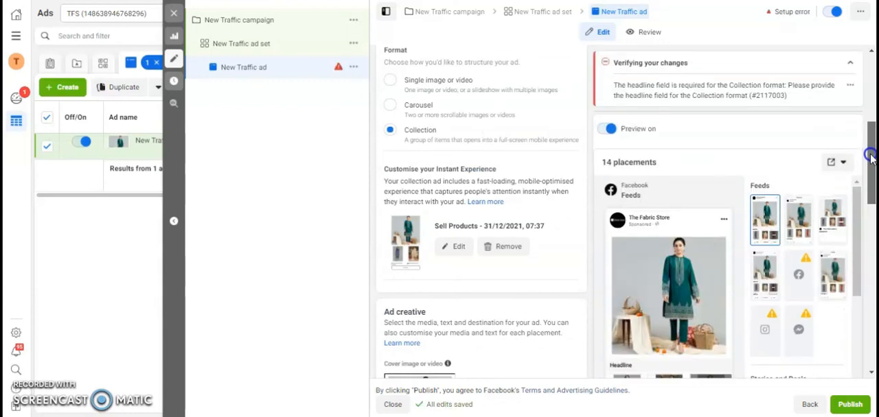
drag(870, 157, 872, 268)
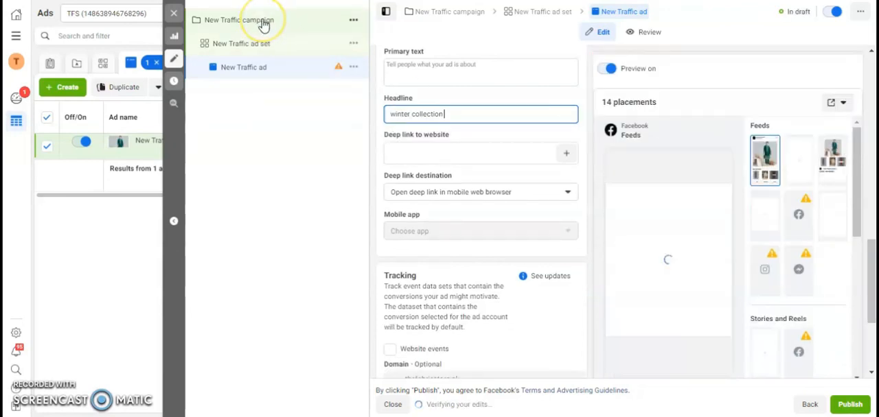
- Review the campaign's objective and catalogue, and check the New Traffic ad's identity, format and preview
click(263, 22)
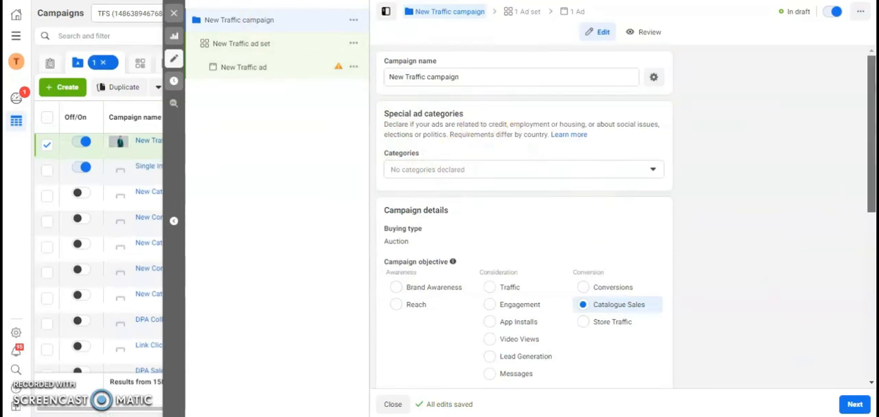
scroll(871, 137, down, 5)
drag(870, 282, 870, 276)
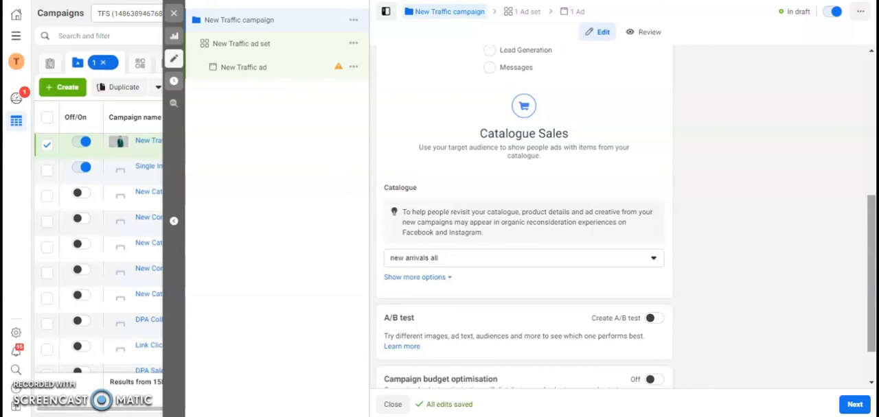
click(247, 68)
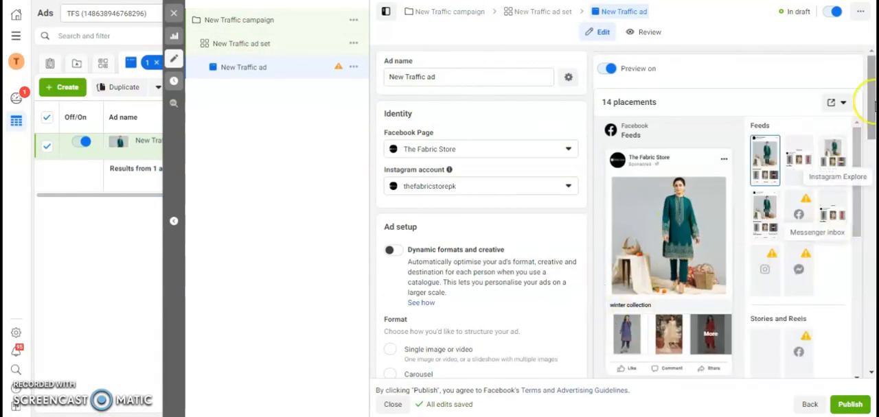
scroll(871, 100, down, 1)
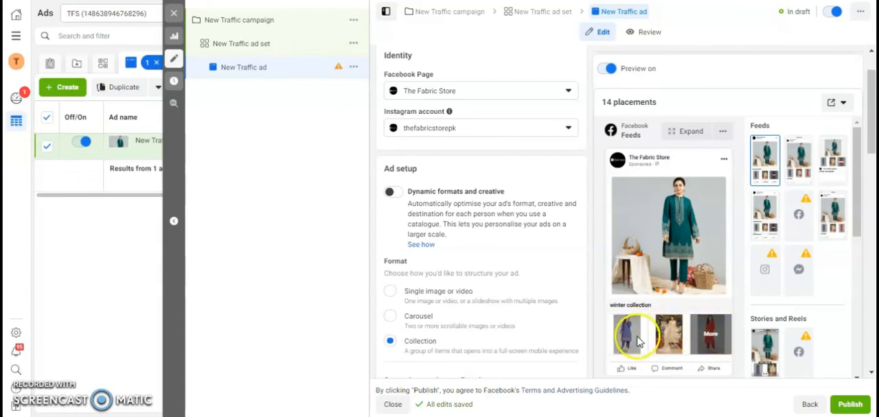
- Switch the ad's products featured in News Feed to the option for customising up to four products
drag(868, 141, 870, 237)
click(408, 270)
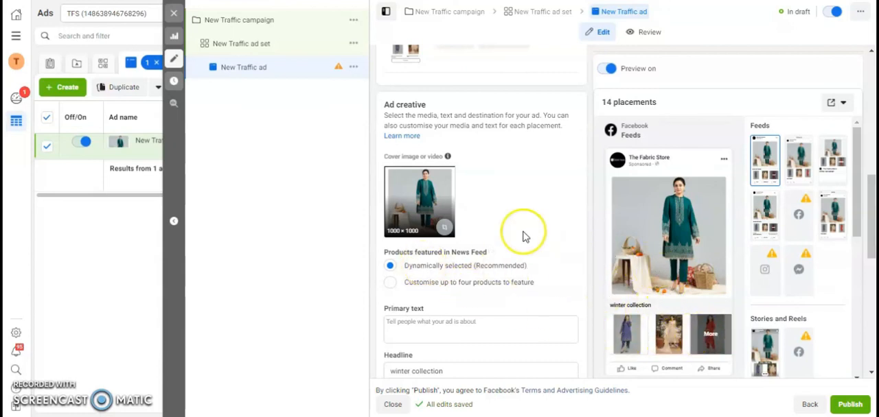
click(389, 284)
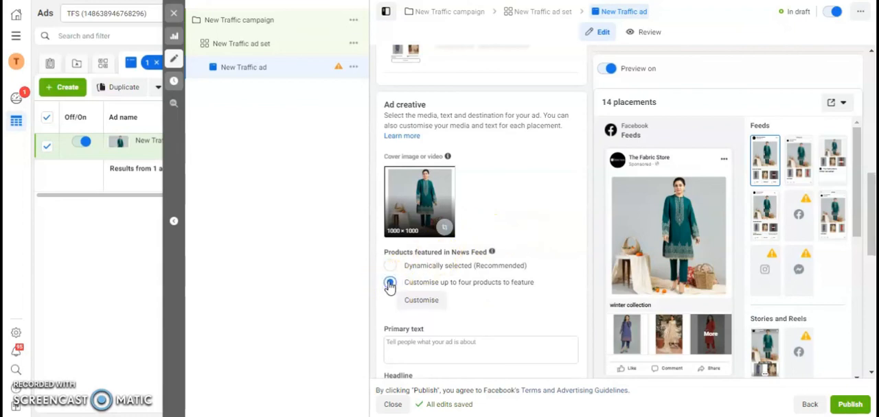
- Feature the Rs2,750 Pret Printed Khaddar Shirt, orange Printed Khaddar 2 Pcs, Rs4,990 Pret Printed Khaddar 2 Pcs and the product directly below the latter
click(410, 301)
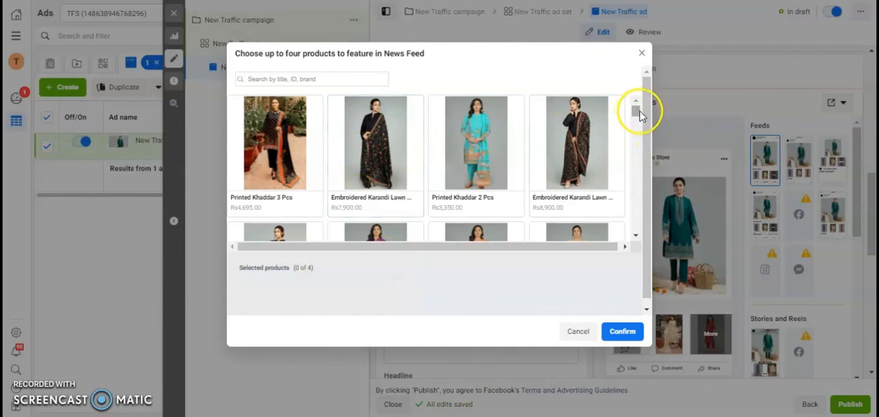
drag(639, 114, 638, 118)
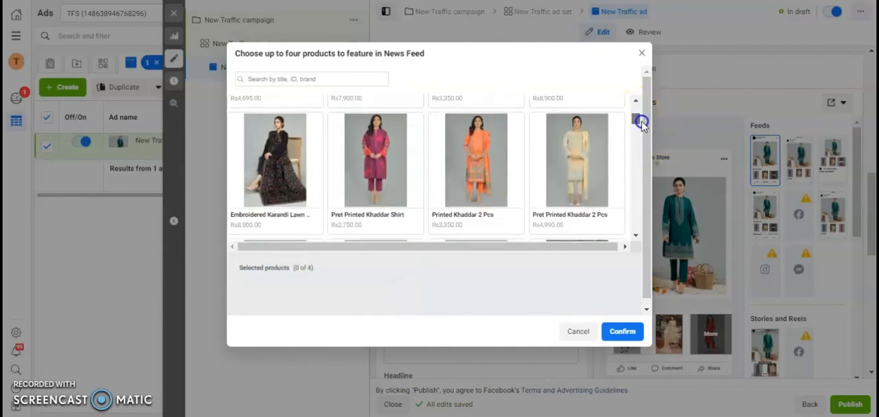
click(389, 123)
click(463, 135)
click(547, 137)
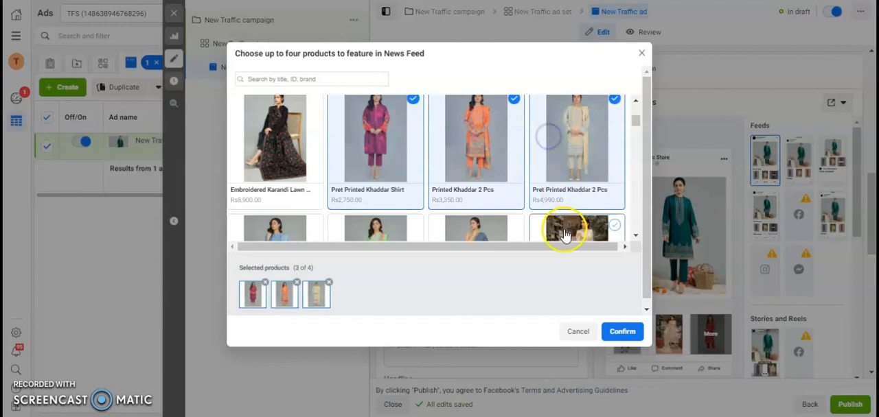
click(563, 232)
click(622, 331)
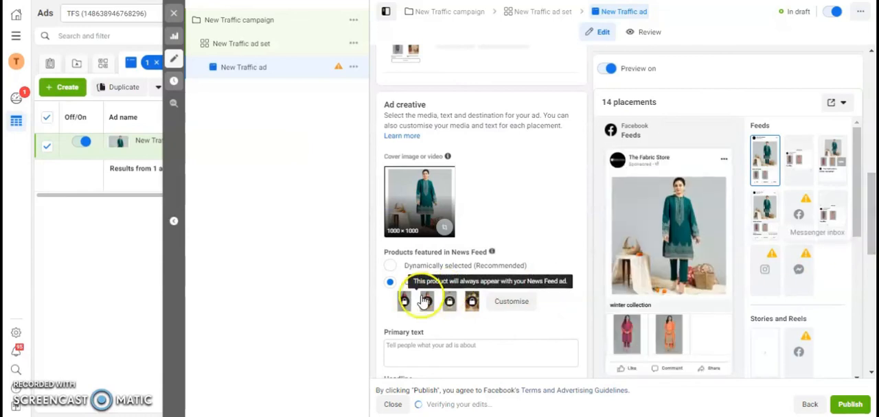
drag(874, 226, 874, 251)
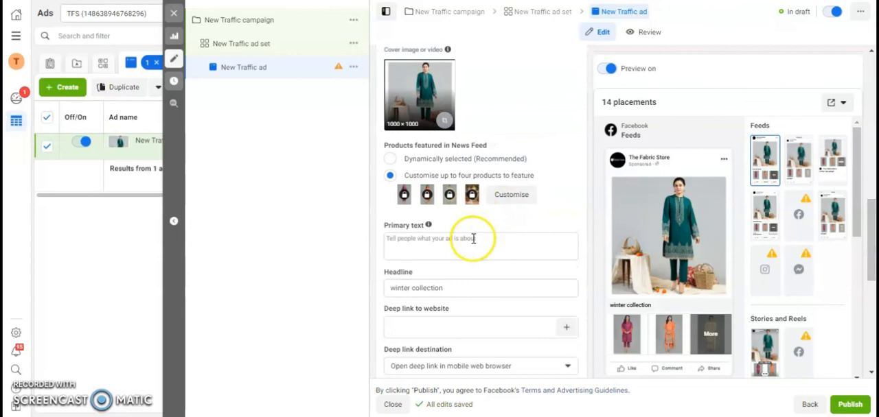